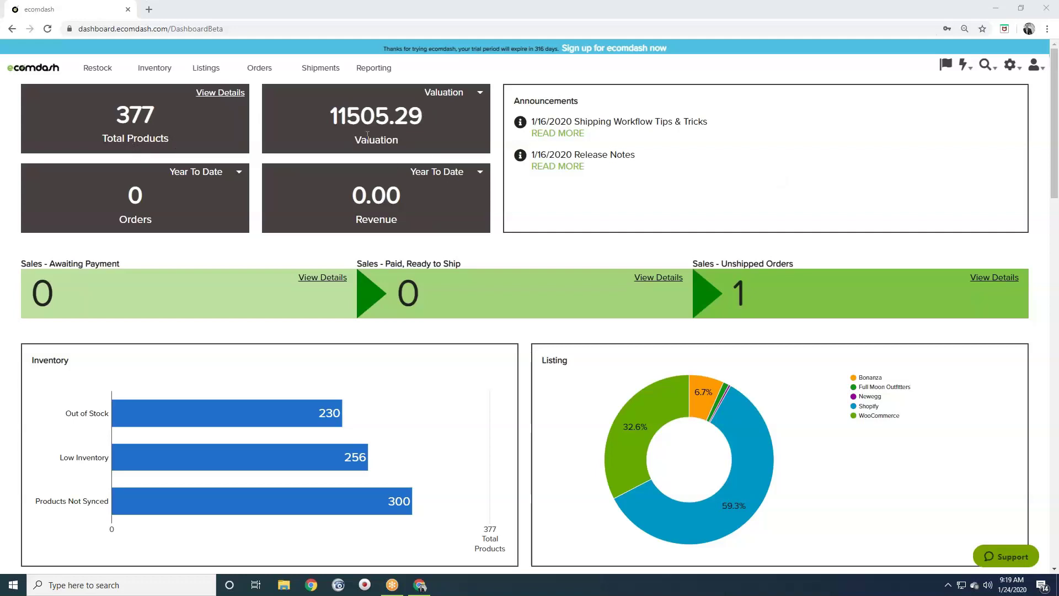
Switch the Valuation tile to Products Without Cost and set the Orders tile's period to Today
click(480, 93)
click(479, 119)
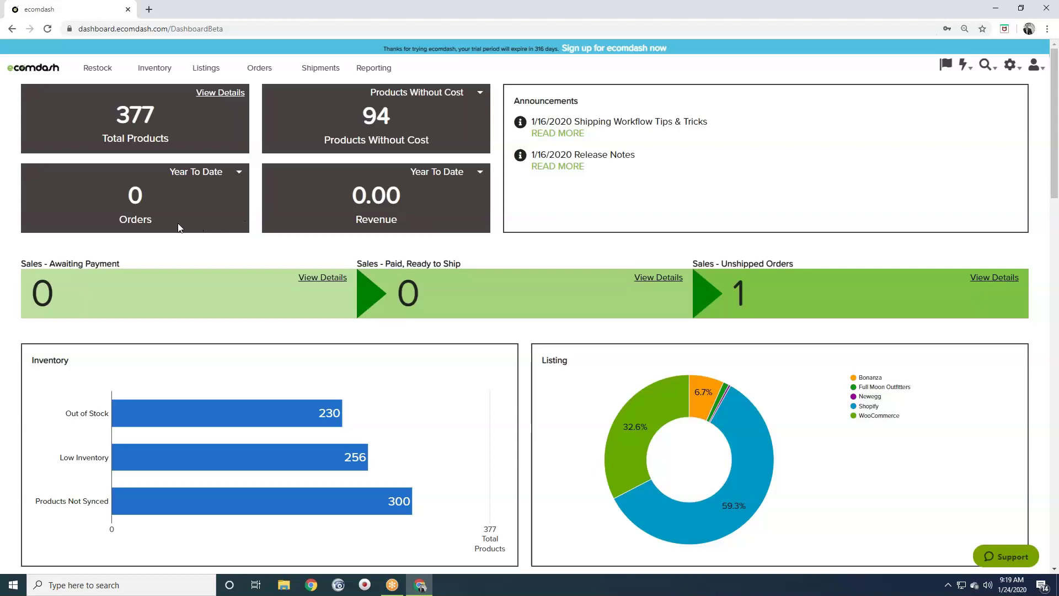
click(239, 172)
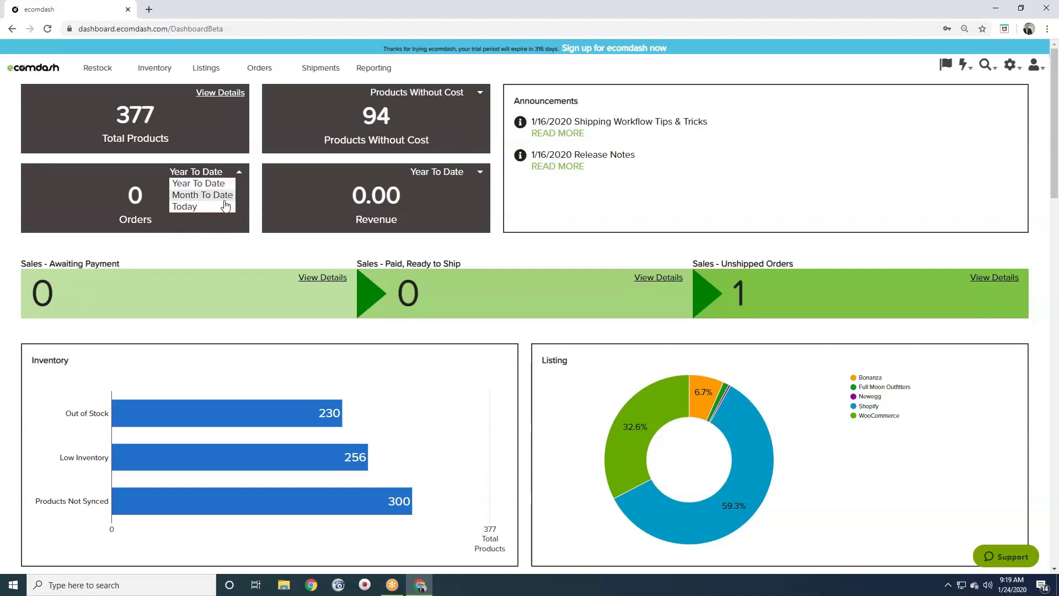
click(224, 196)
click(238, 173)
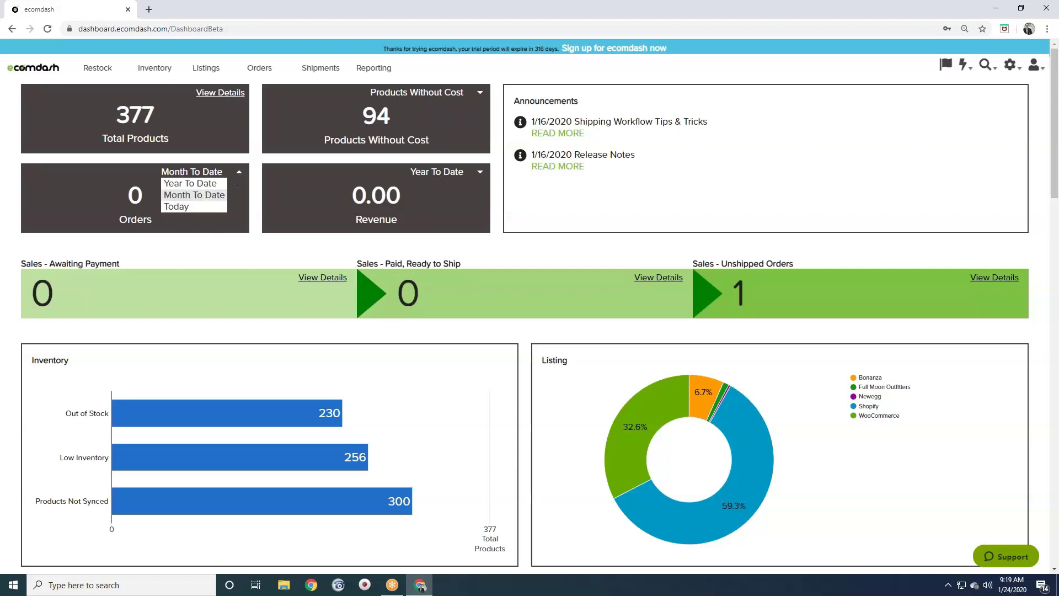
click(220, 204)
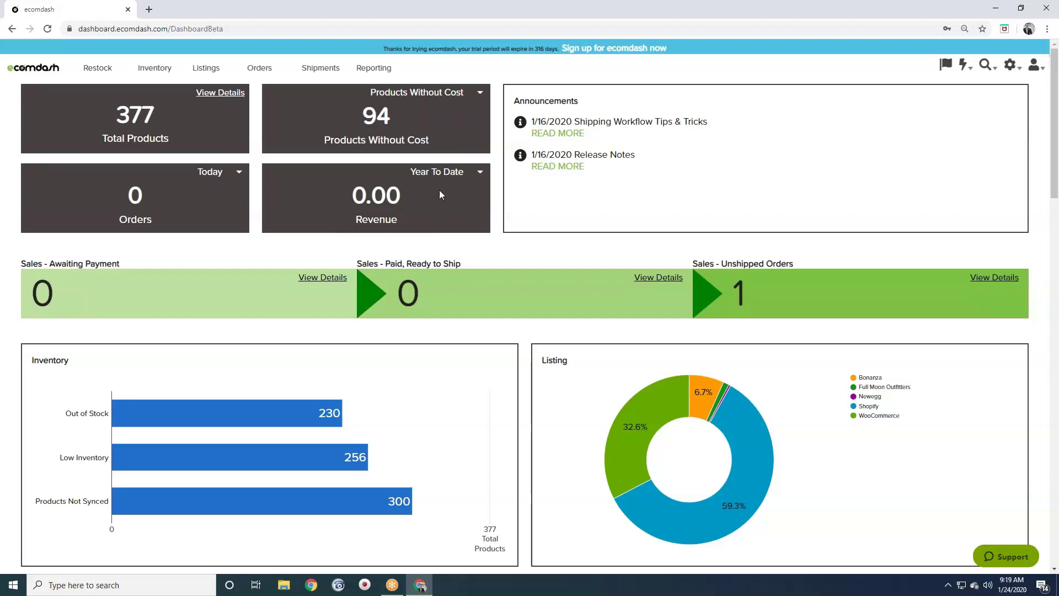
Set the Revenue tile's period to Today
click(477, 171)
click(462, 192)
click(479, 173)
click(466, 206)
Examine the order status counts and the Inventory and Listing charts, including each storefront's share of listings
scroll(442, 299, down, 2)
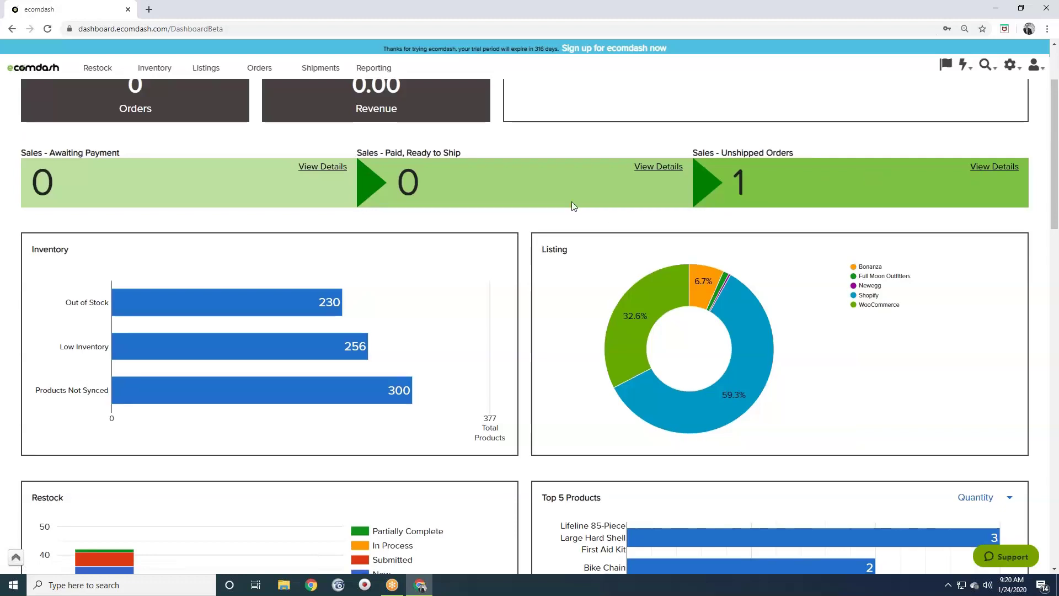
scroll(572, 206, down, 2)
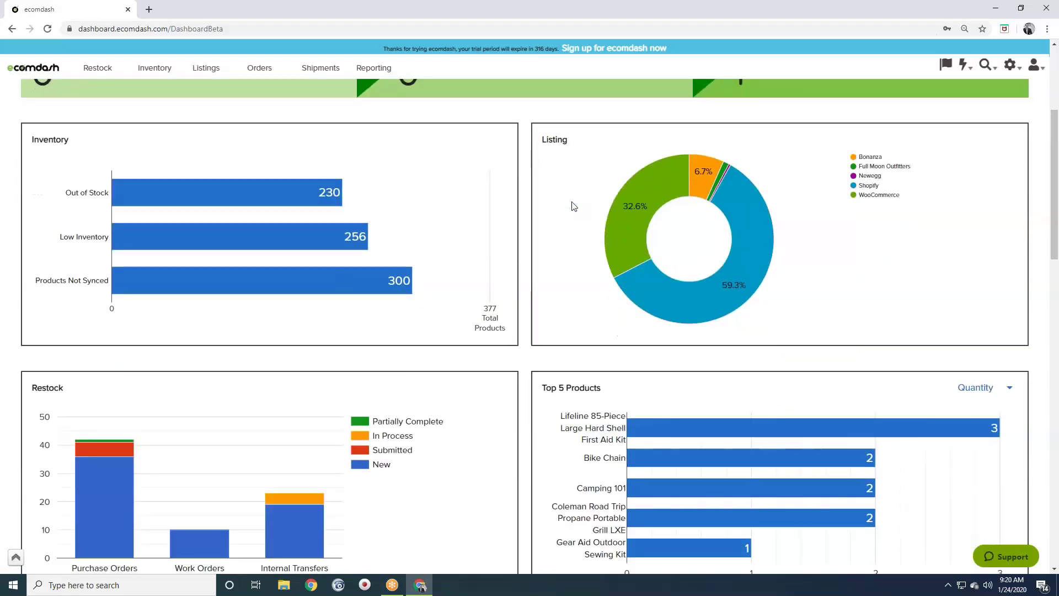
key(ctrl+minus)
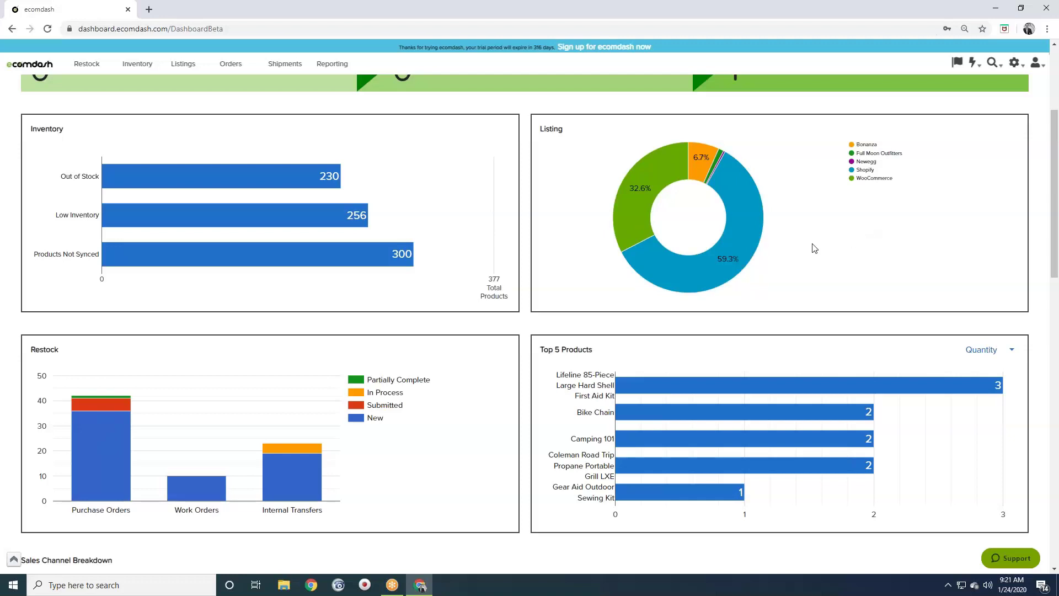
mouse_move(756, 236)
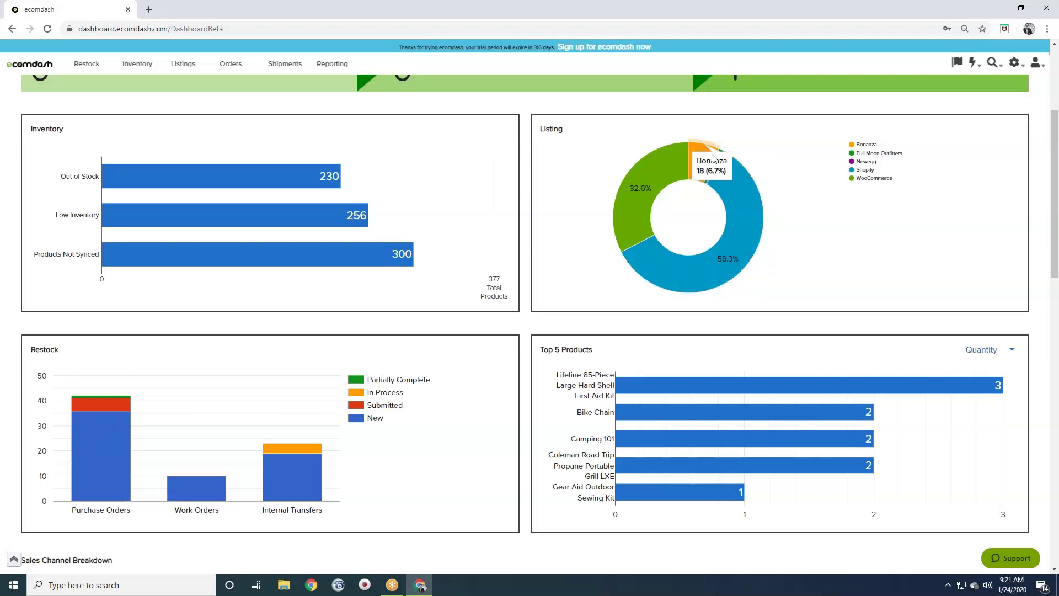
mouse_move(662, 165)
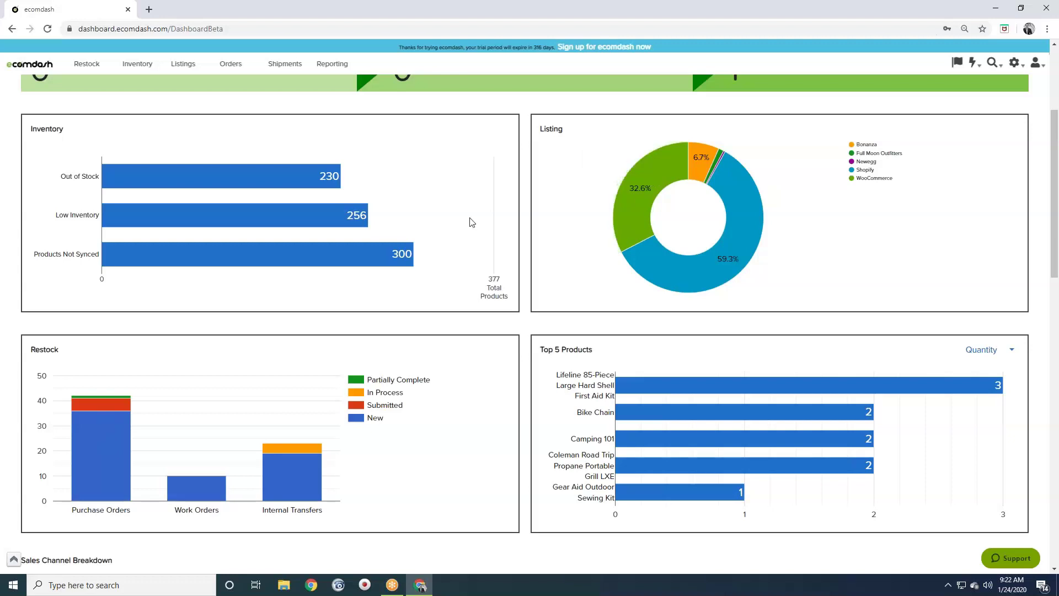
scroll(471, 222, down, 1)
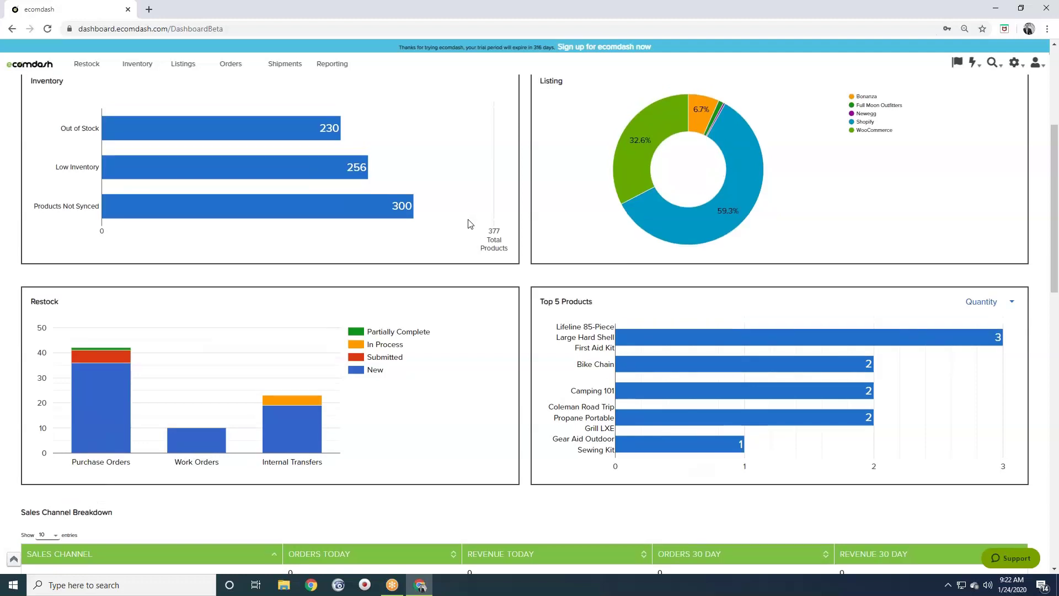
scroll(470, 223, up, 1)
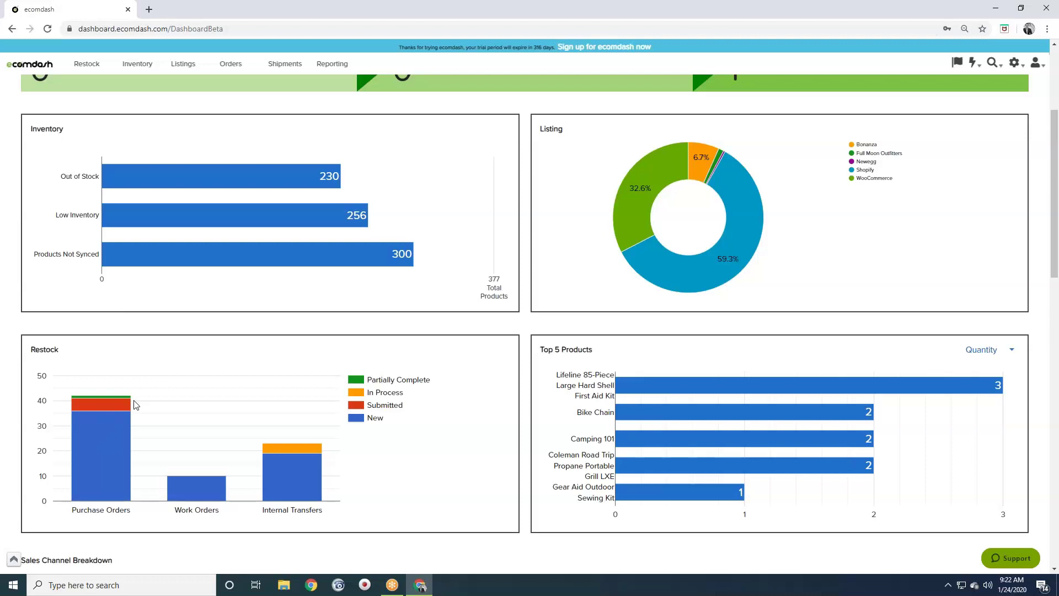
Check the Restock chart's breakdown by order type, and rank the Top 5 Products chart by Revenue
mouse_move(322, 460)
mouse_move(121, 398)
mouse_move(179, 488)
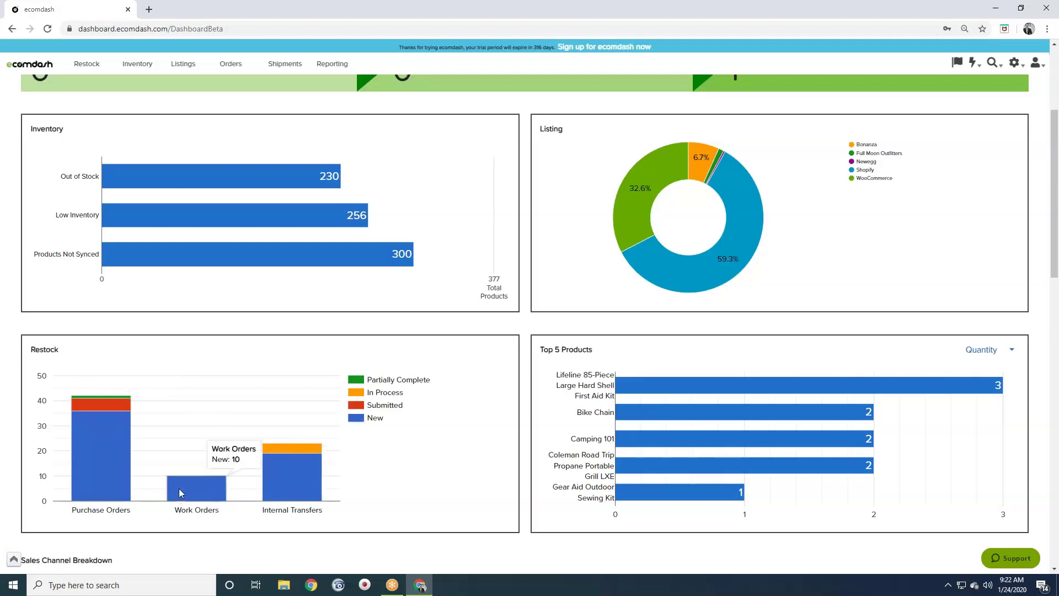
mouse_move(284, 448)
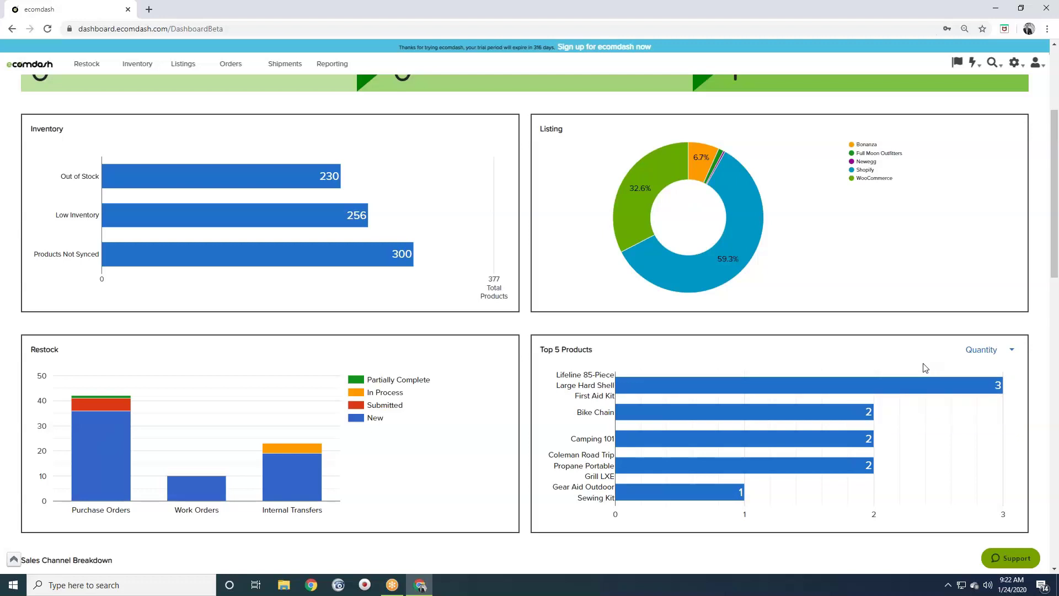
click(983, 351)
click(984, 371)
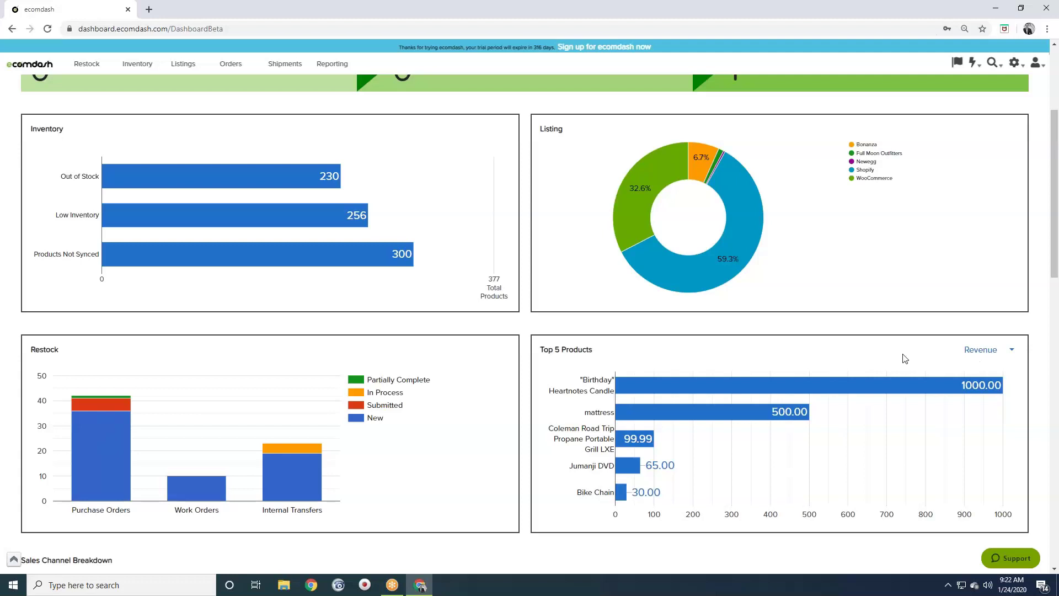
Review the Sales Channel Breakdown table, the inventory and warehouse feeds, and the Product Syncs chart
scroll(904, 358, down, 3)
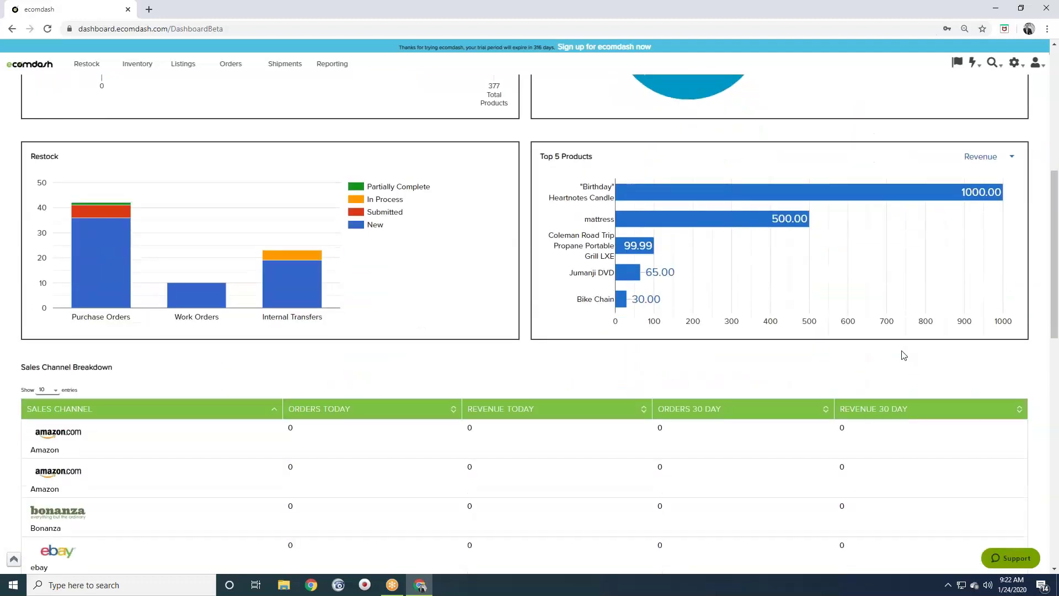
scroll(904, 356, down, 3)
scroll(904, 353, down, 2)
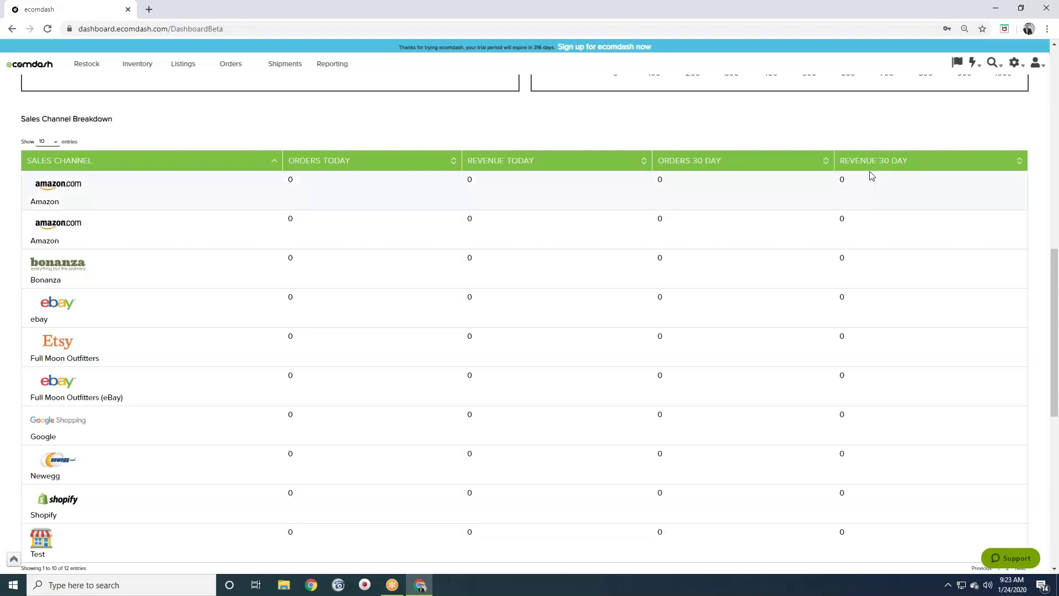
scroll(870, 176, down, 6)
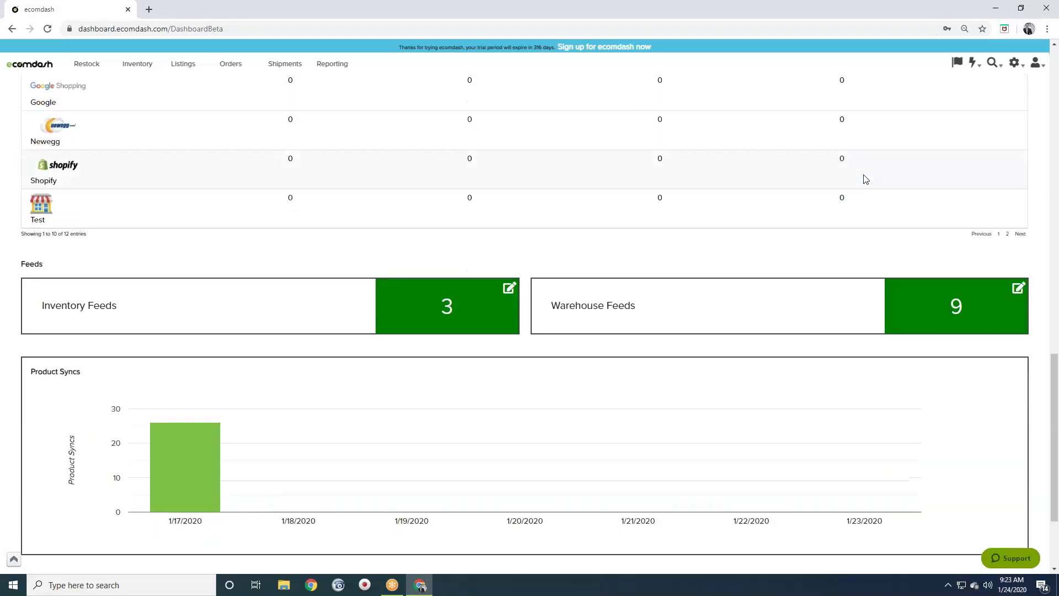
scroll(865, 179, down, 2)
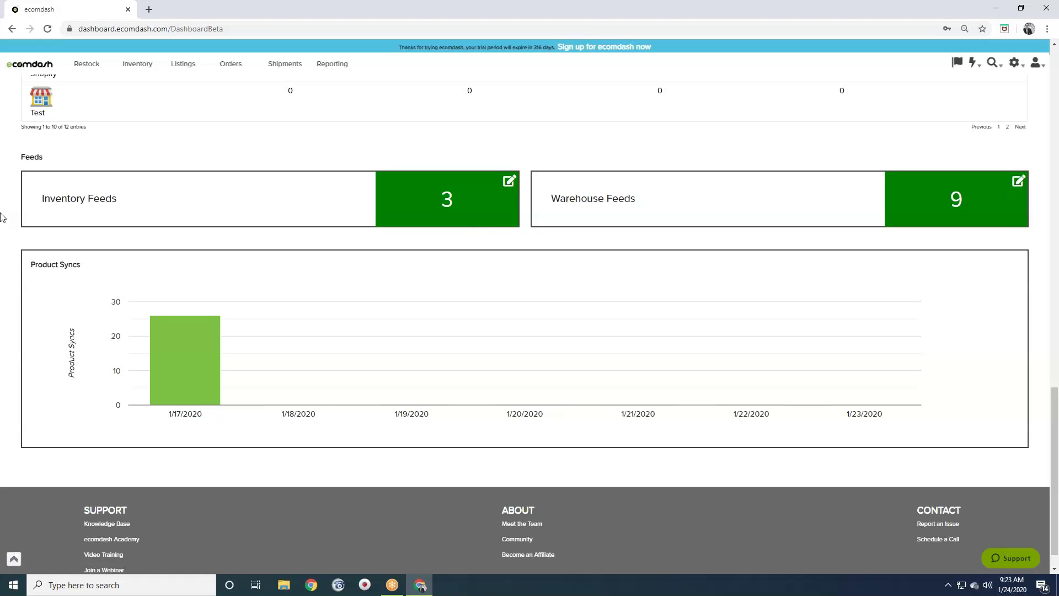
scroll(146, 188, down, 1)
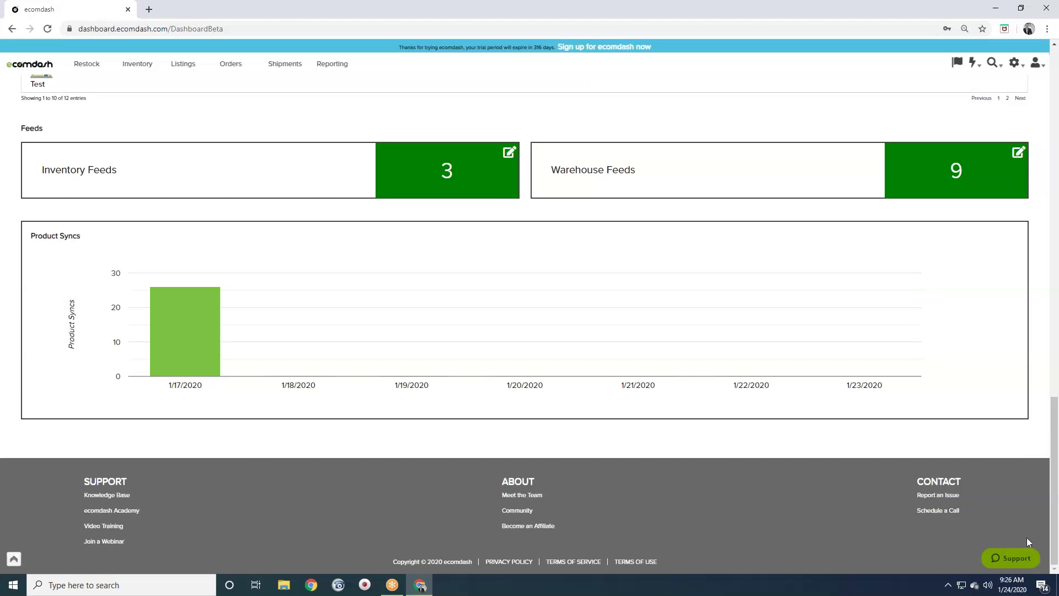
Open the Restock history through Notifications & History to view past purchase order uploads
scroll(1025, 541, up, 3)
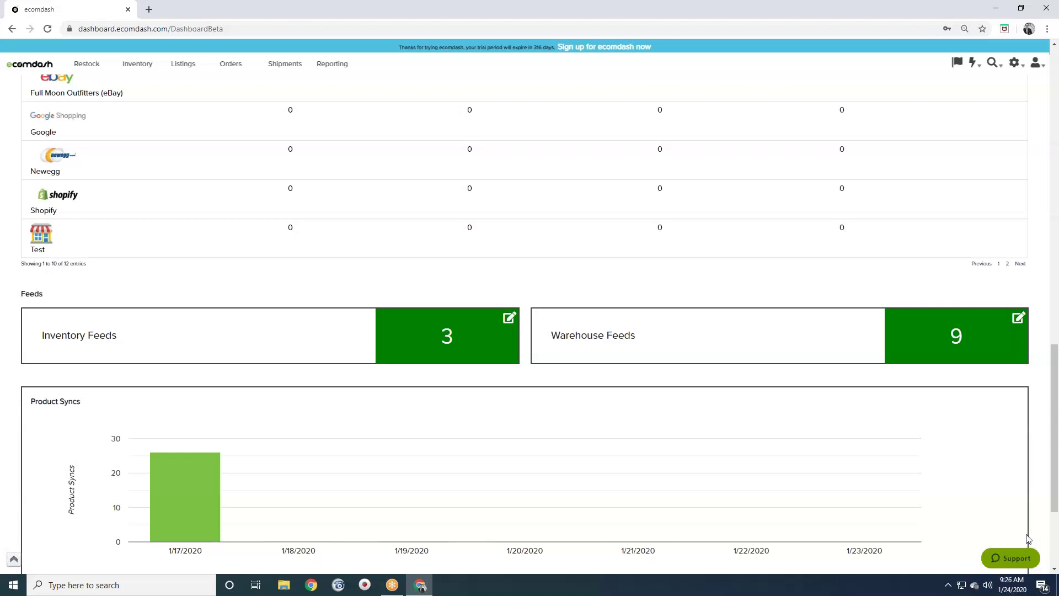
scroll(1027, 539, up, 3)
scroll(1027, 538, up, 14)
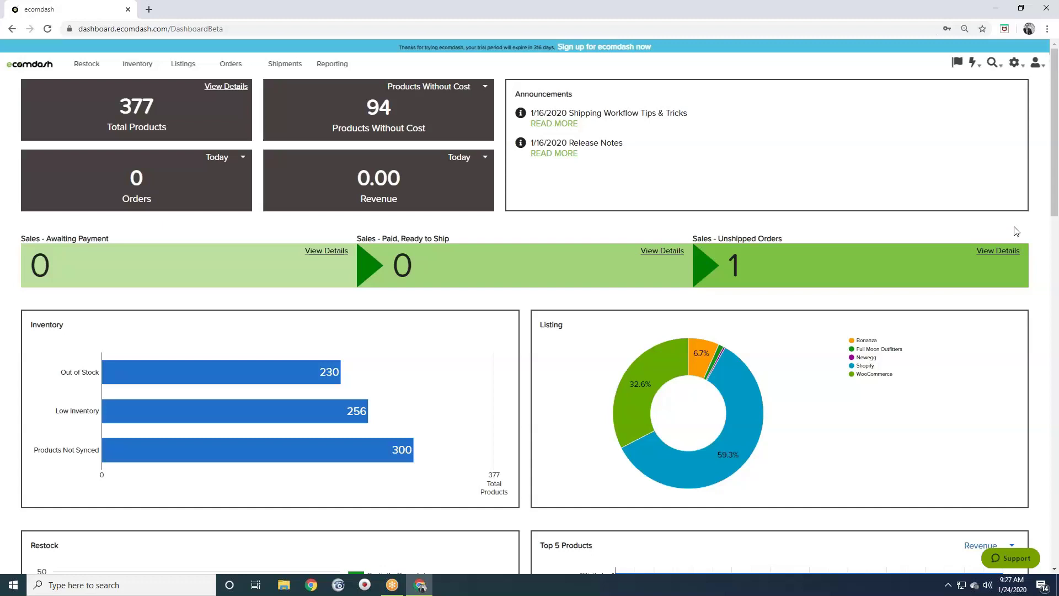
click(996, 72)
click(955, 63)
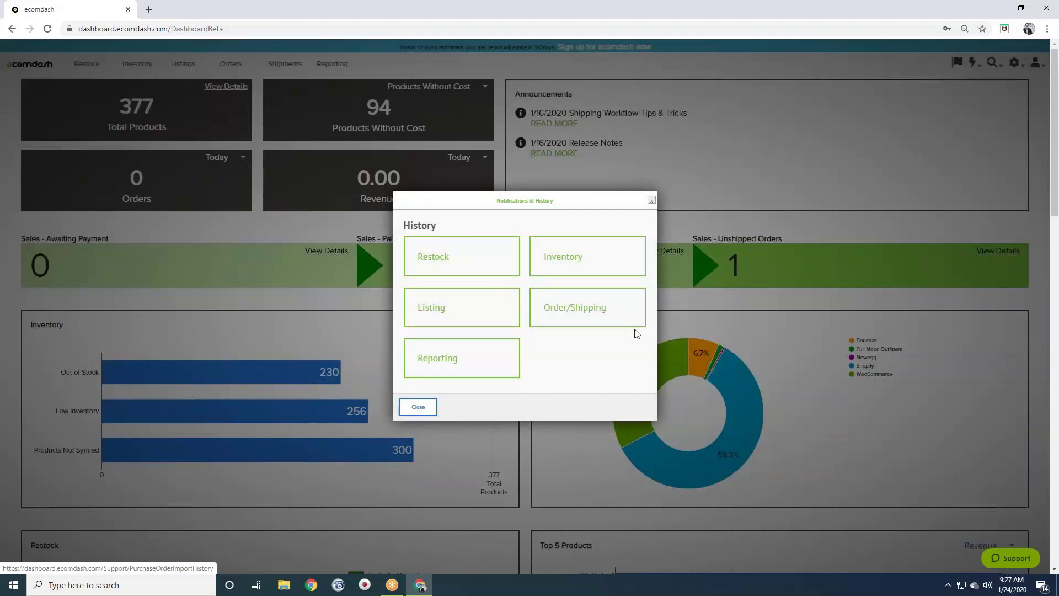
click(484, 266)
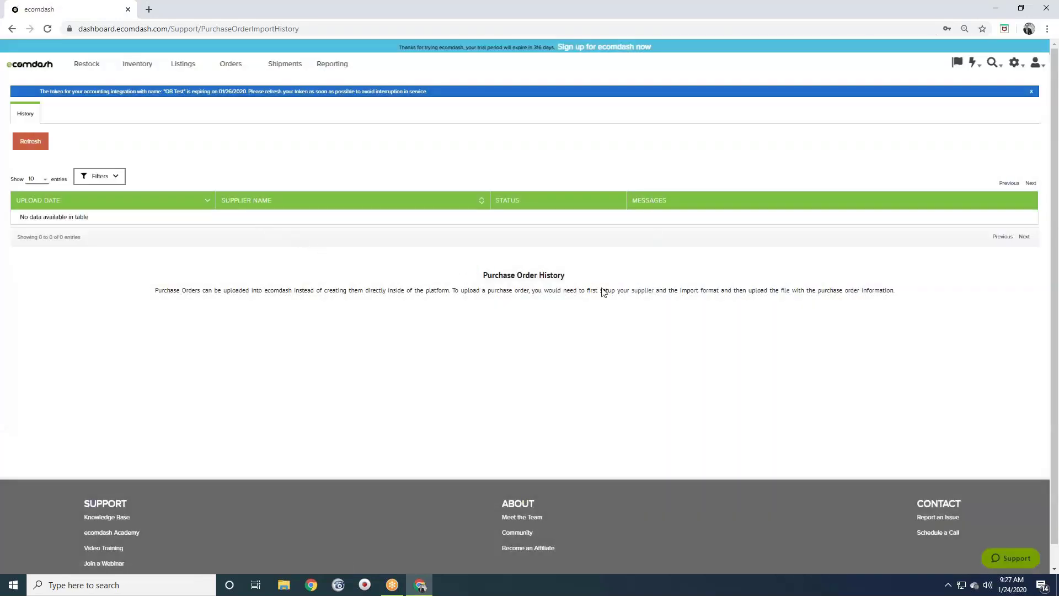
View the Inventory sync history, followed by the Listing submission history
click(957, 63)
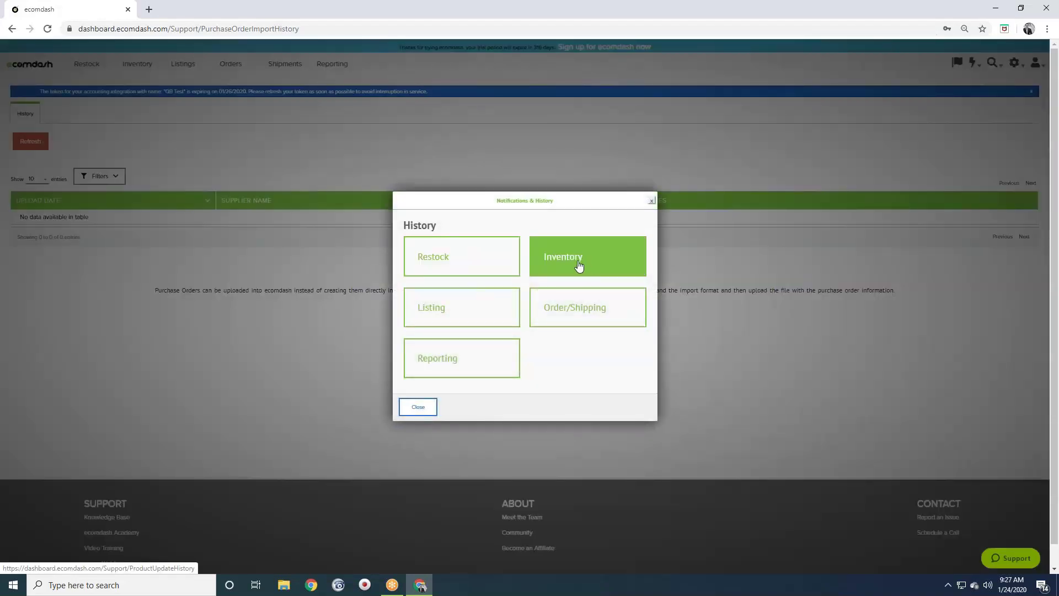
click(579, 266)
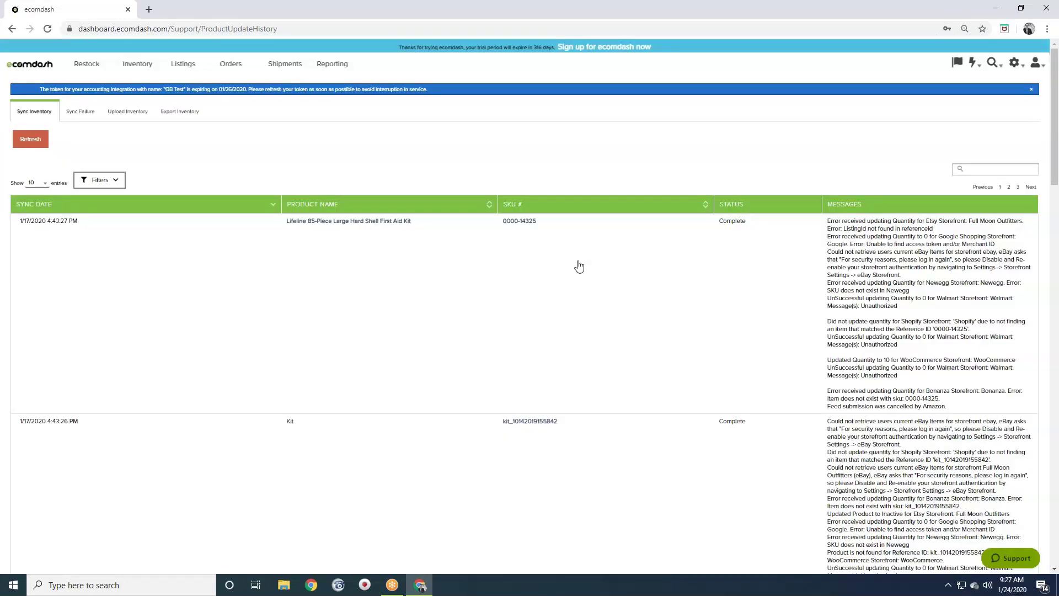
click(958, 64)
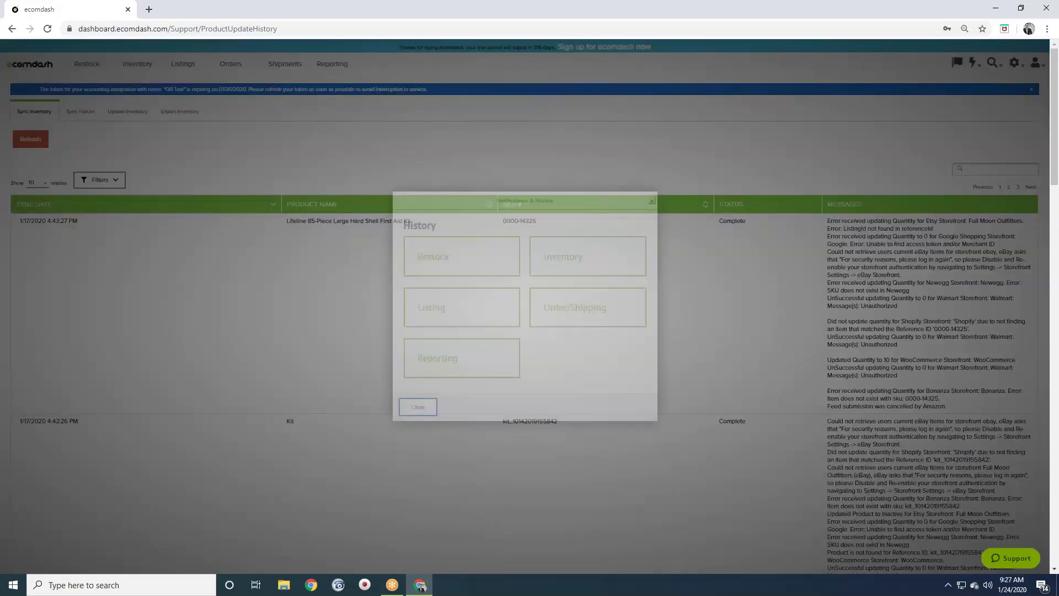
click(472, 326)
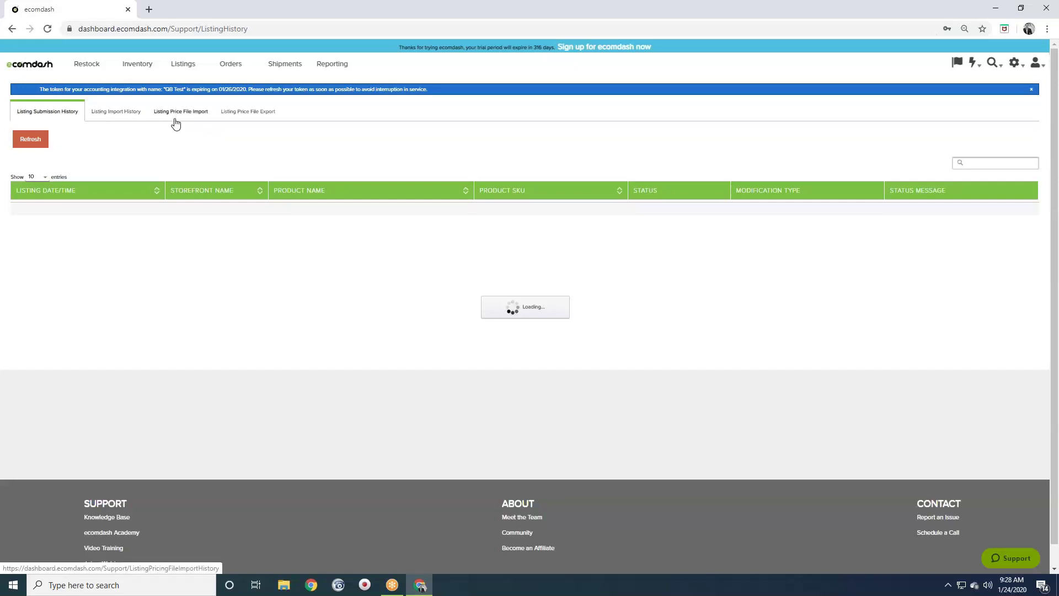
View the Order/Shipping history and close the Notifications & History dialog
click(960, 63)
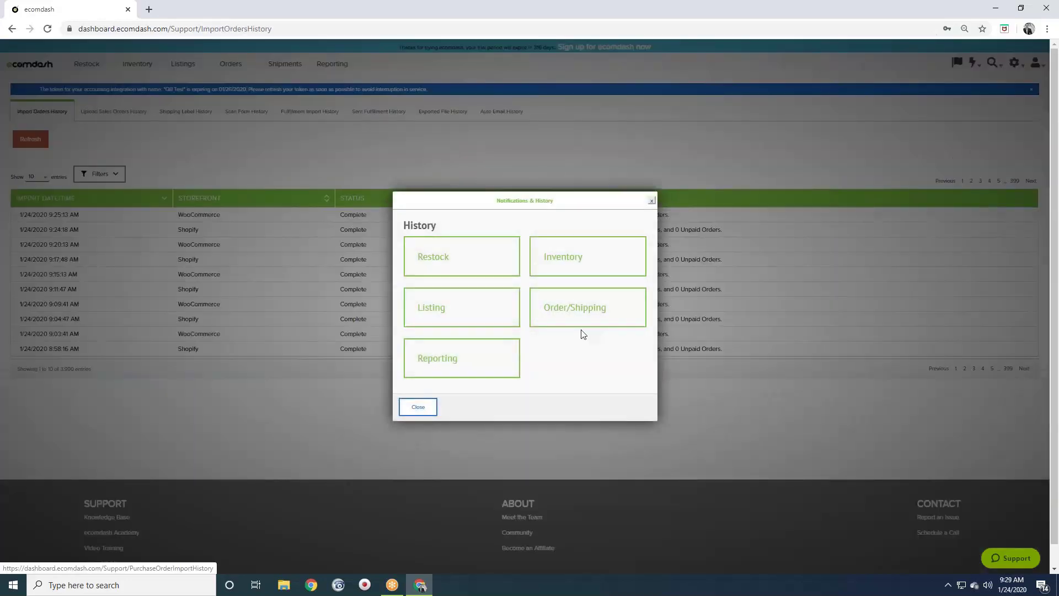
click(429, 406)
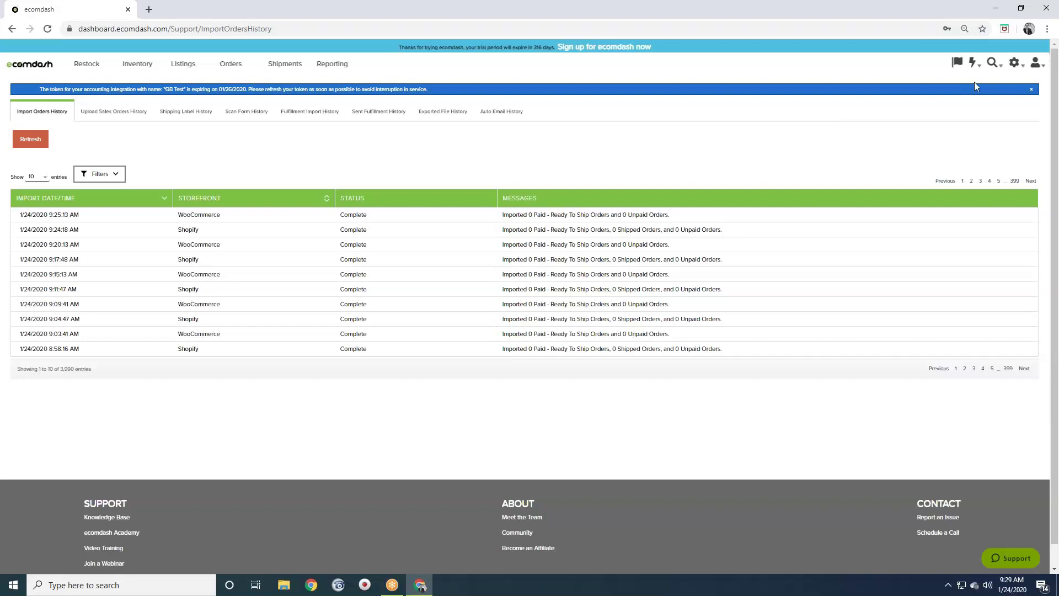
Open the Reporting history and show the actions available for the most recent Inventory Audit report
click(963, 64)
click(440, 359)
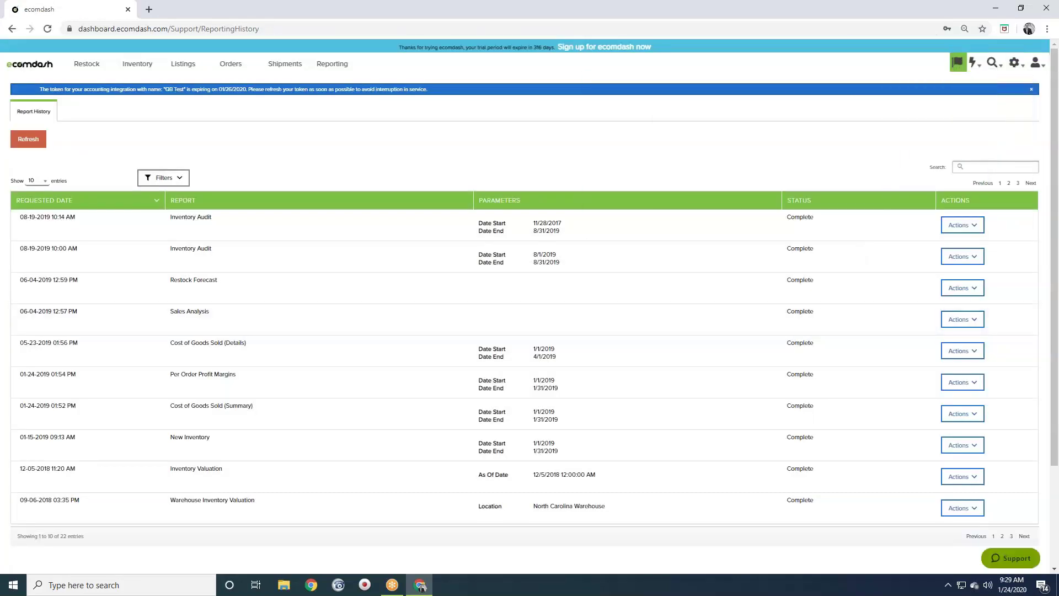
click(953, 227)
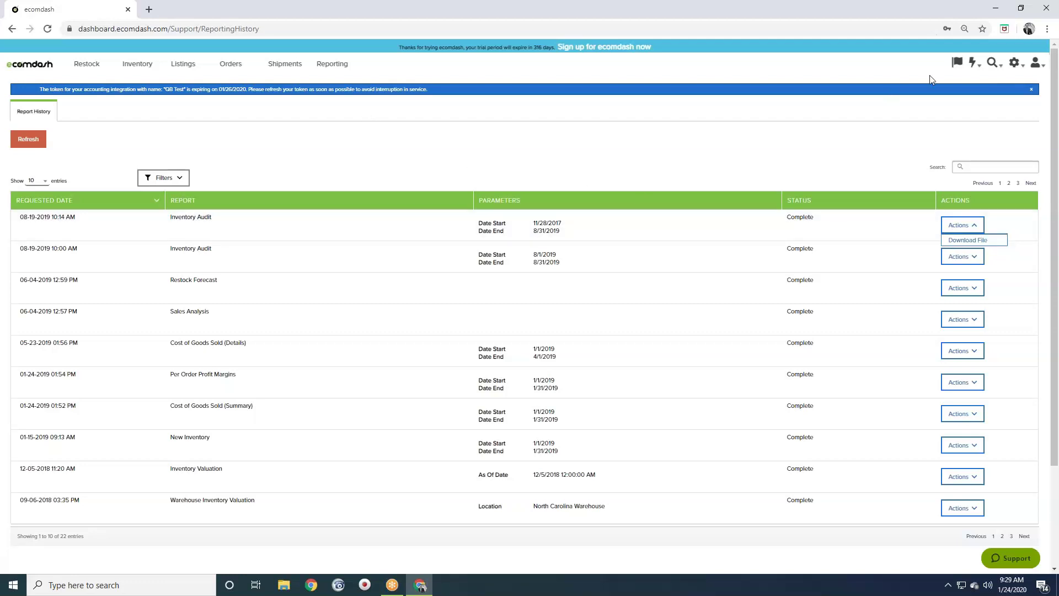
Show the Quick Links, and open Order Search to view its address type options
click(972, 67)
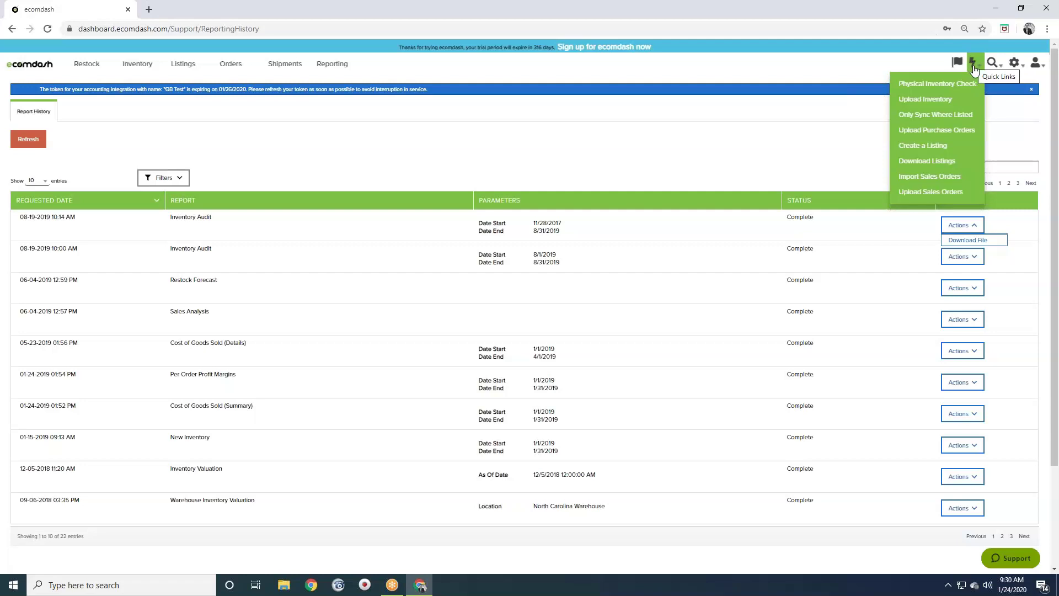
mouse_move(992, 65)
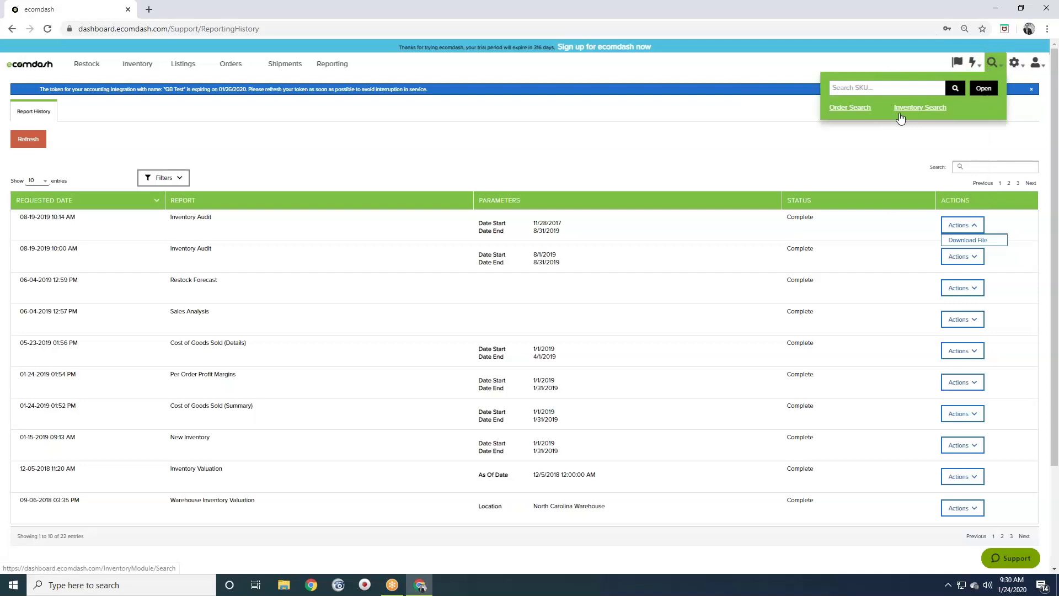
click(858, 114)
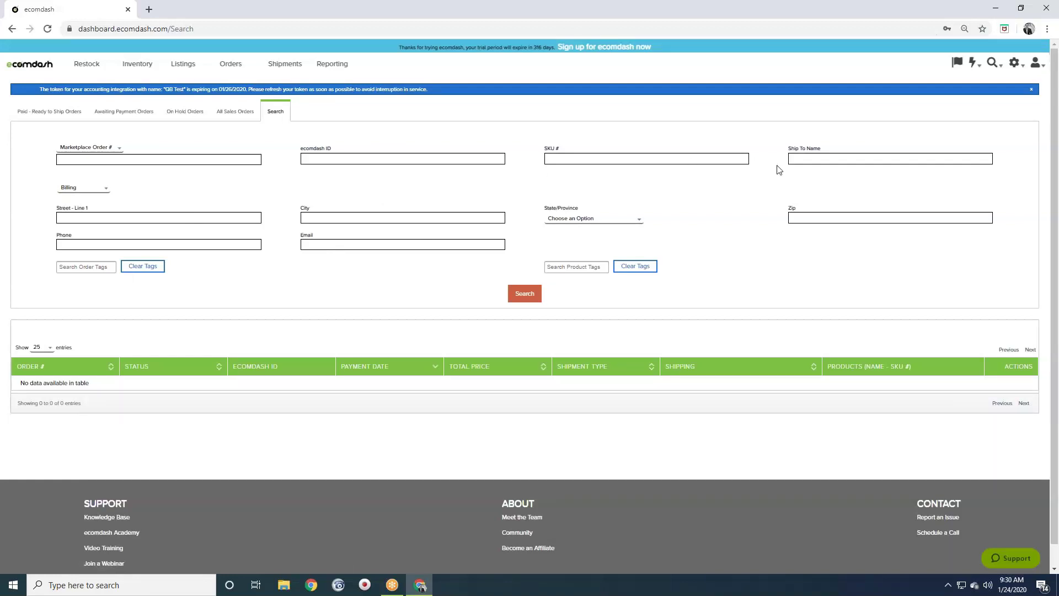
click(89, 187)
click(319, 190)
Open the advanced Inventory Search page
click(992, 64)
click(944, 109)
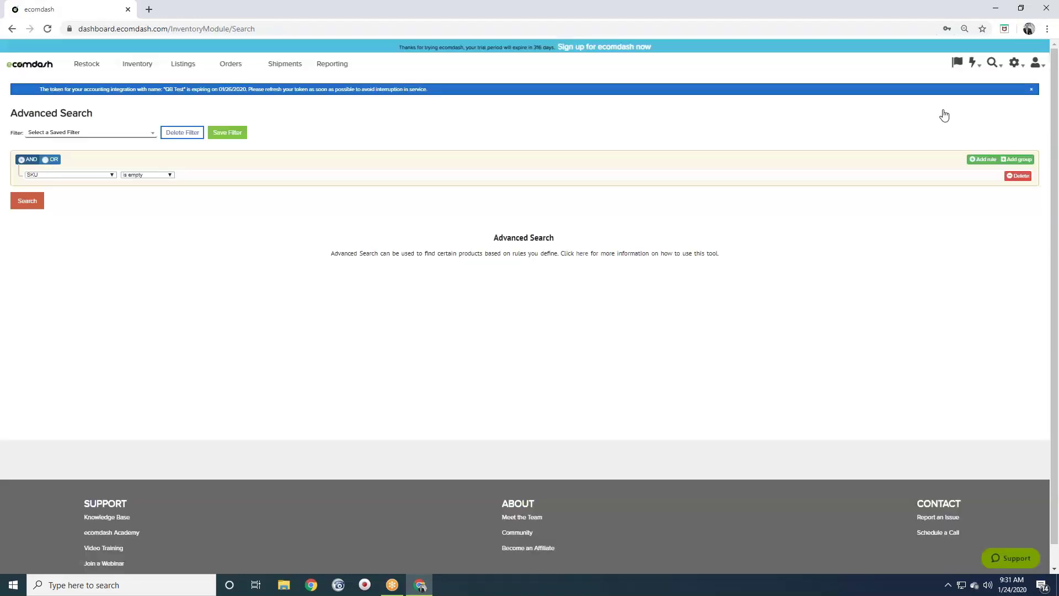
Review the fields available for the search rule, from Warehouse Information through Supplier Information, and leave SKU selected
click(105, 176)
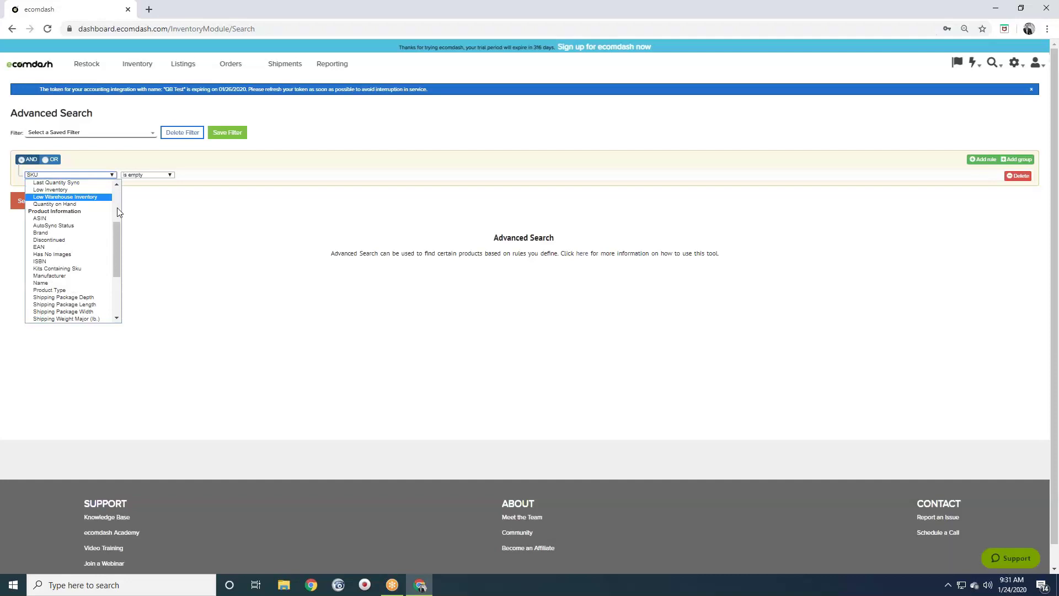
drag(117, 230, 129, 193)
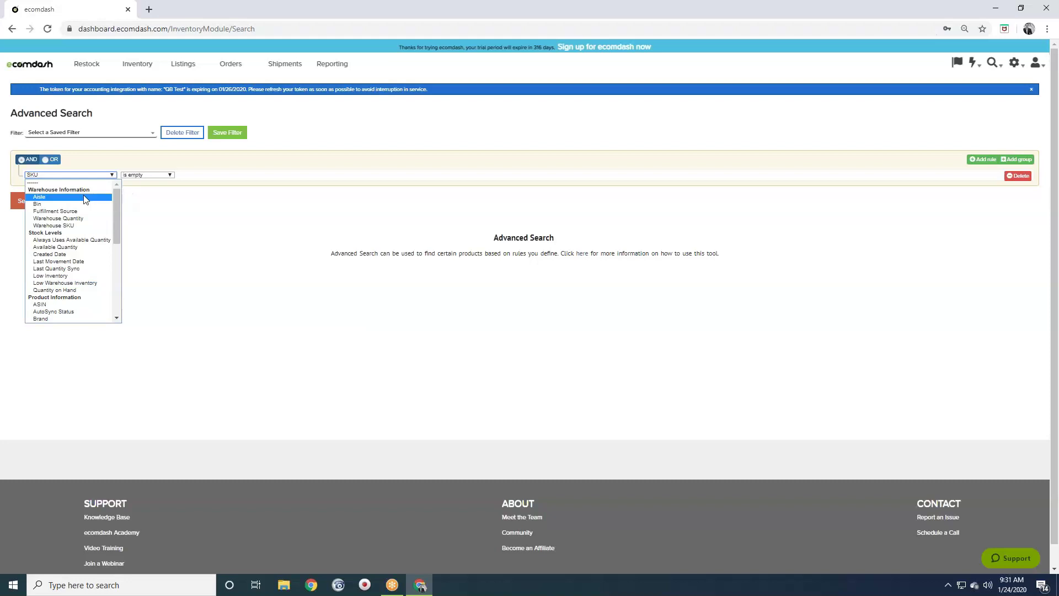
scroll(84, 220, down, 3)
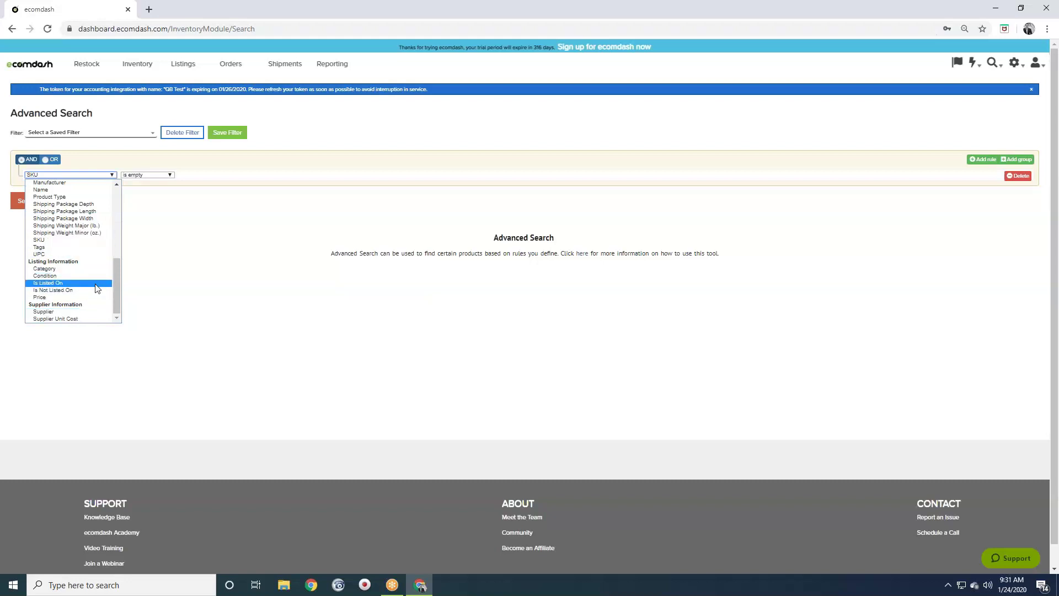
drag(115, 274, 118, 250)
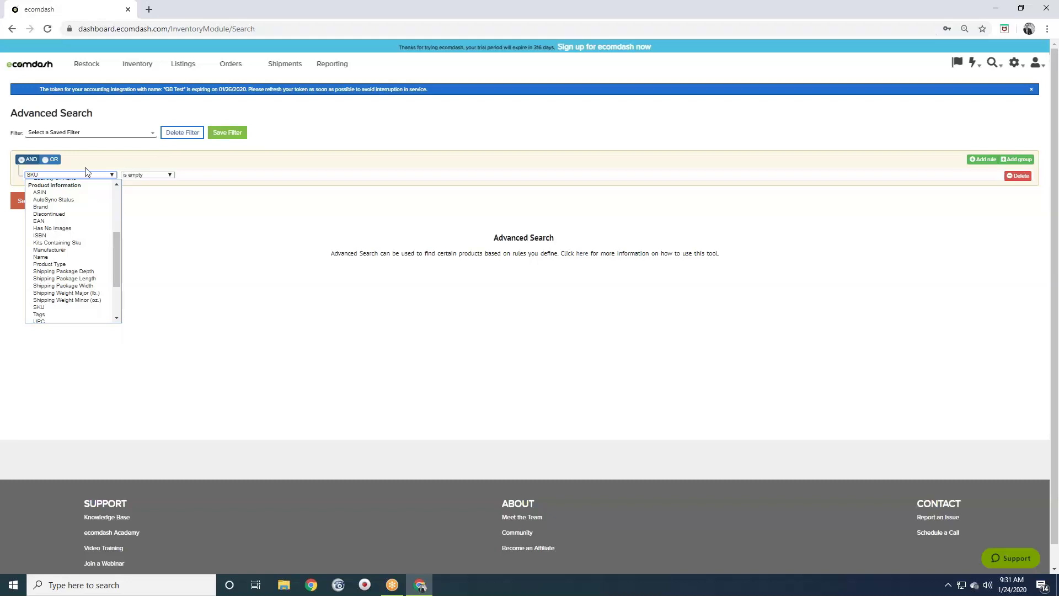
click(110, 177)
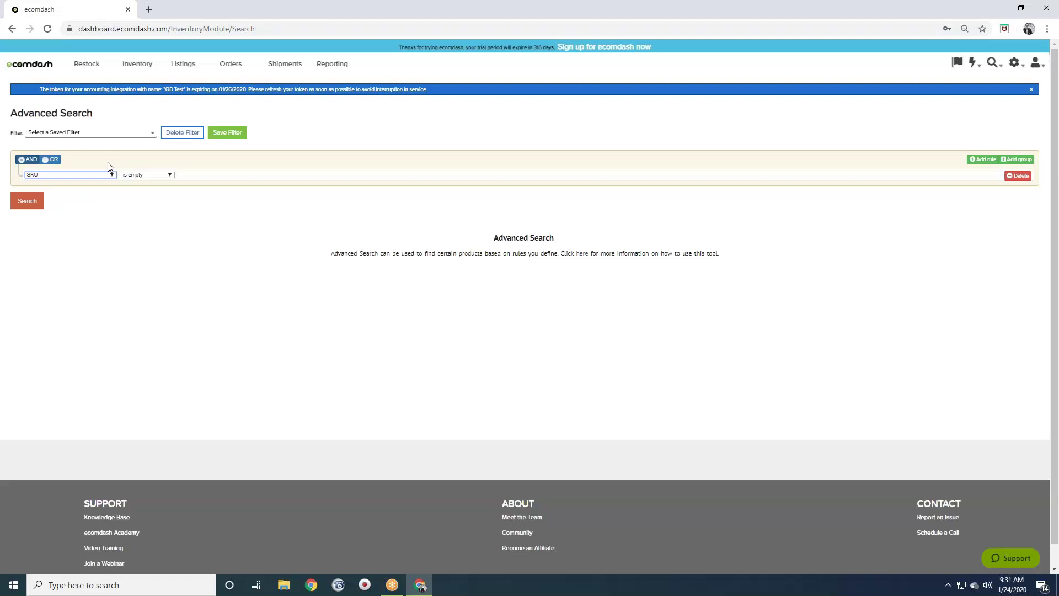
Open the All Inventory list and apply its filters for all suppliers, all warehouses and all inventory
click(992, 63)
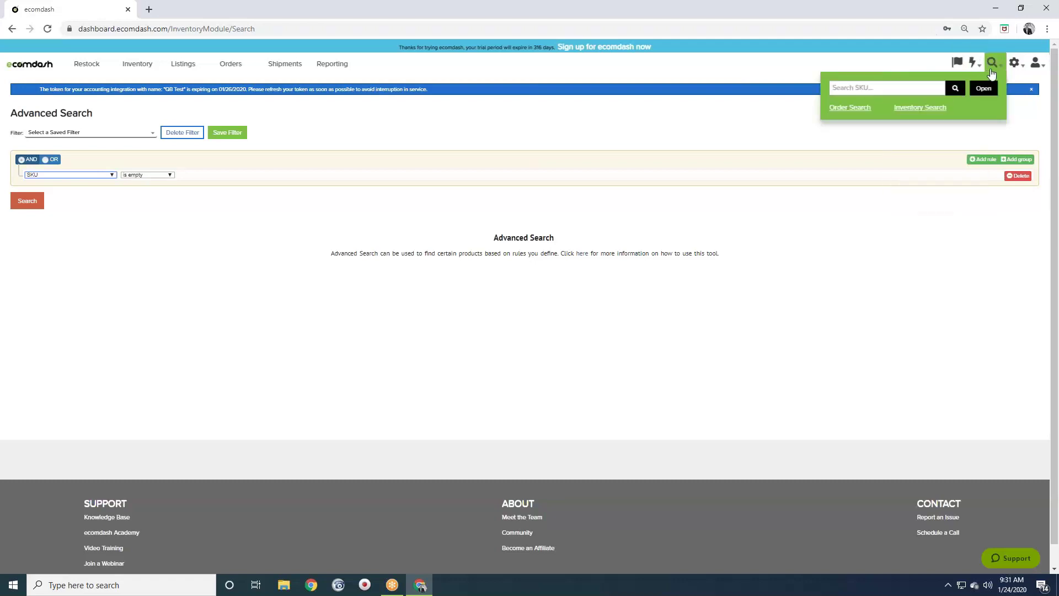
mouse_move(1013, 71)
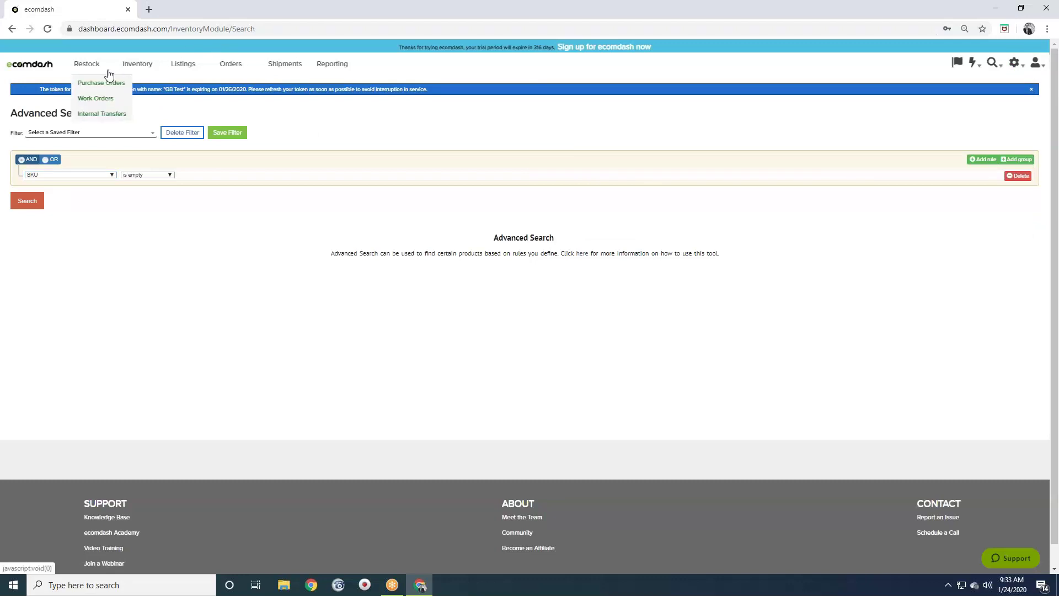
mouse_move(137, 72)
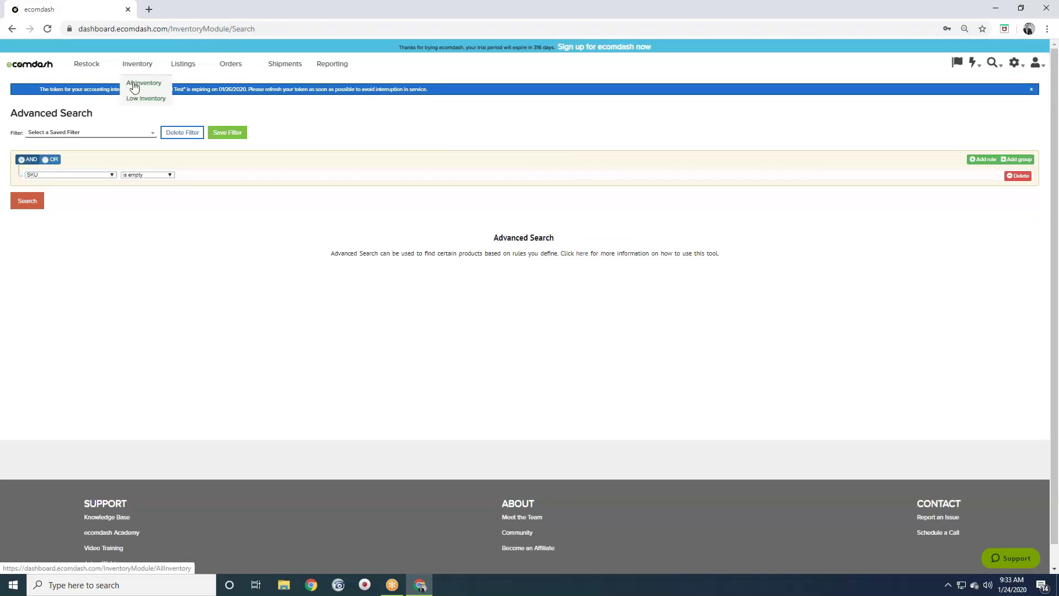
click(134, 86)
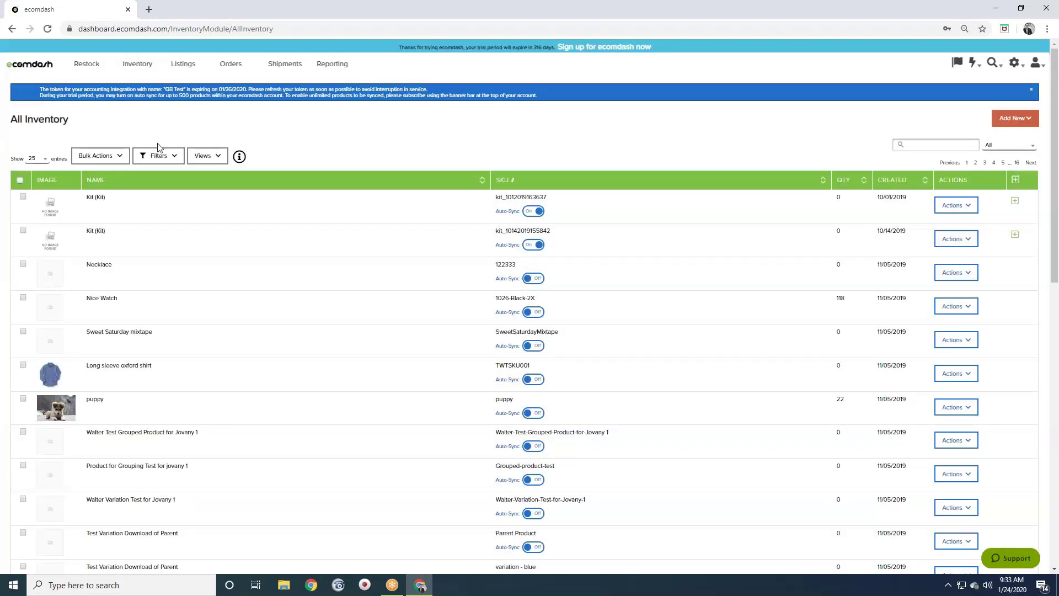
click(158, 157)
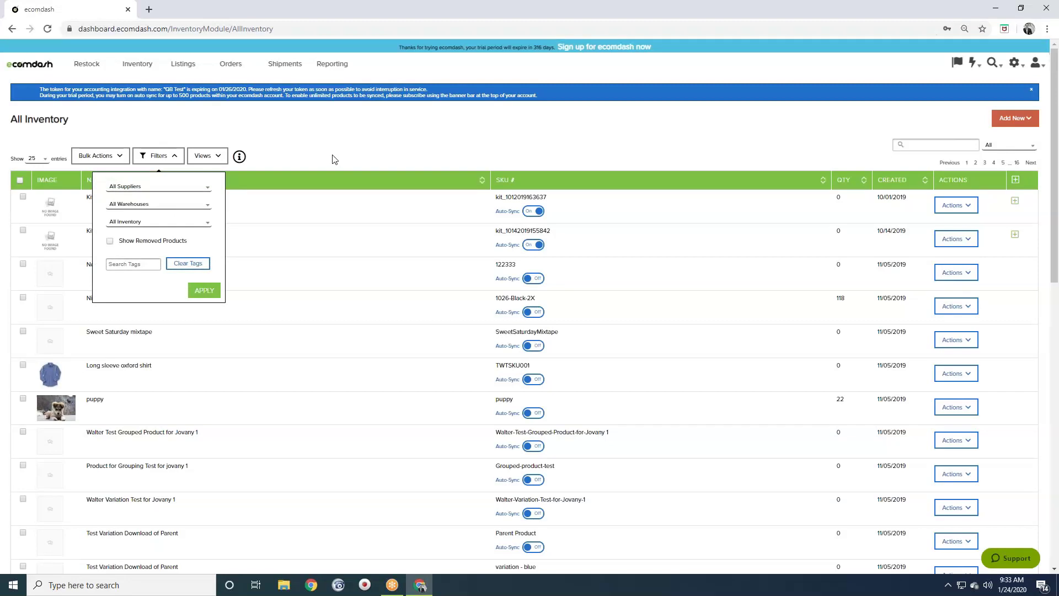
click(204, 290)
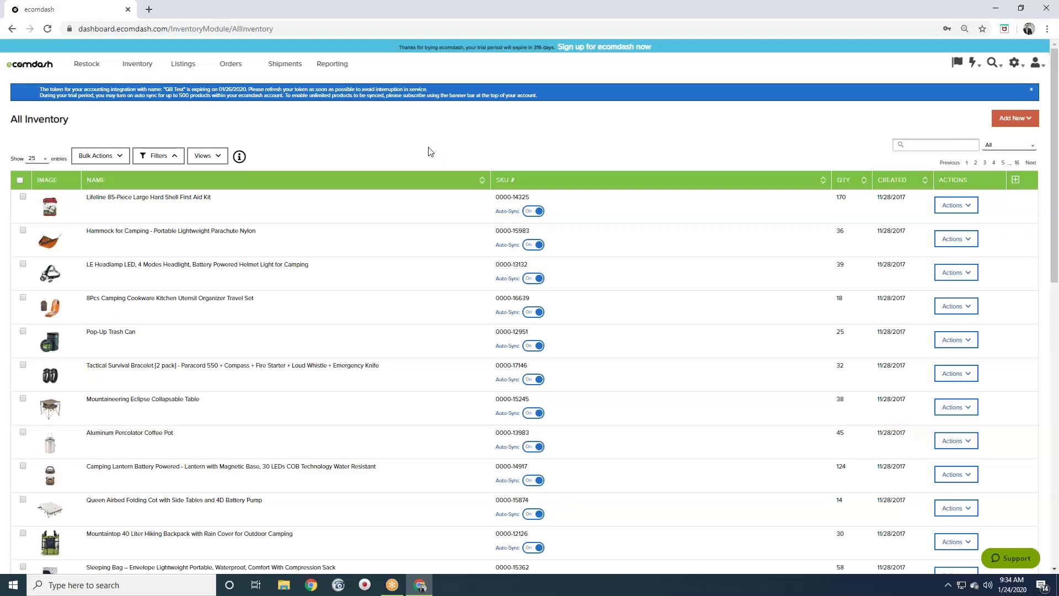
Show the actions available for the Lifeline 85-Piece Large Hard Shell First Aid Kit
mouse_move(56, 212)
key(ctrl+plus)
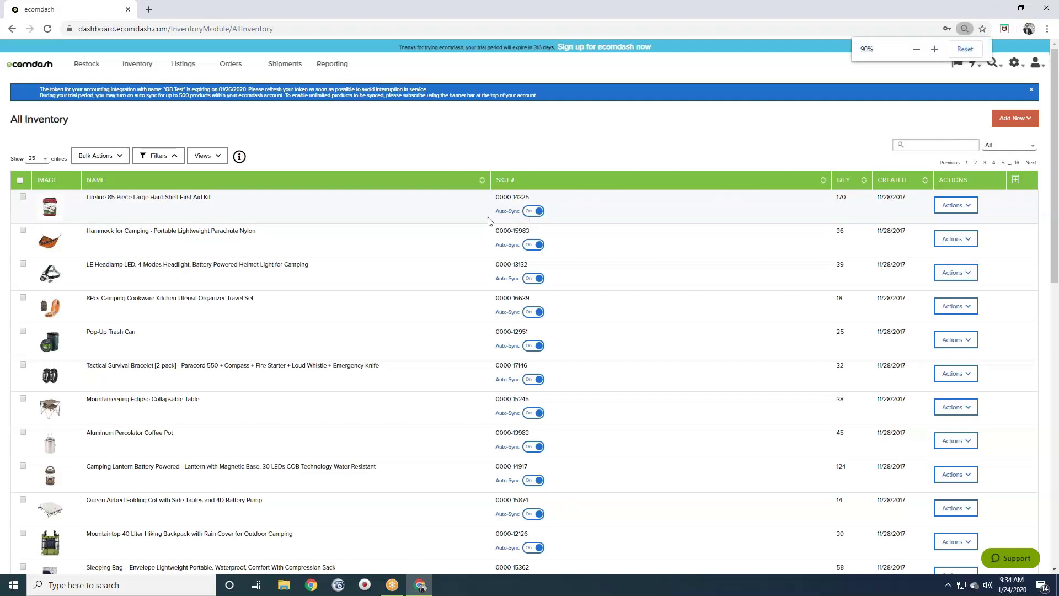
key(ctrl+plus)
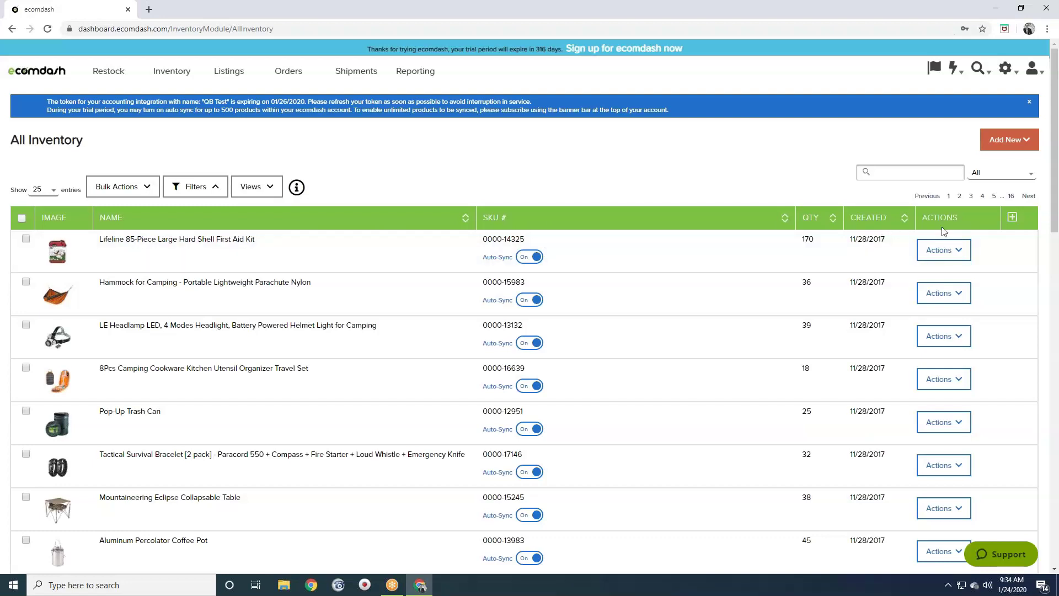
click(946, 255)
Select all products on the current inventory page and review the bulk actions available for them
click(22, 219)
click(105, 187)
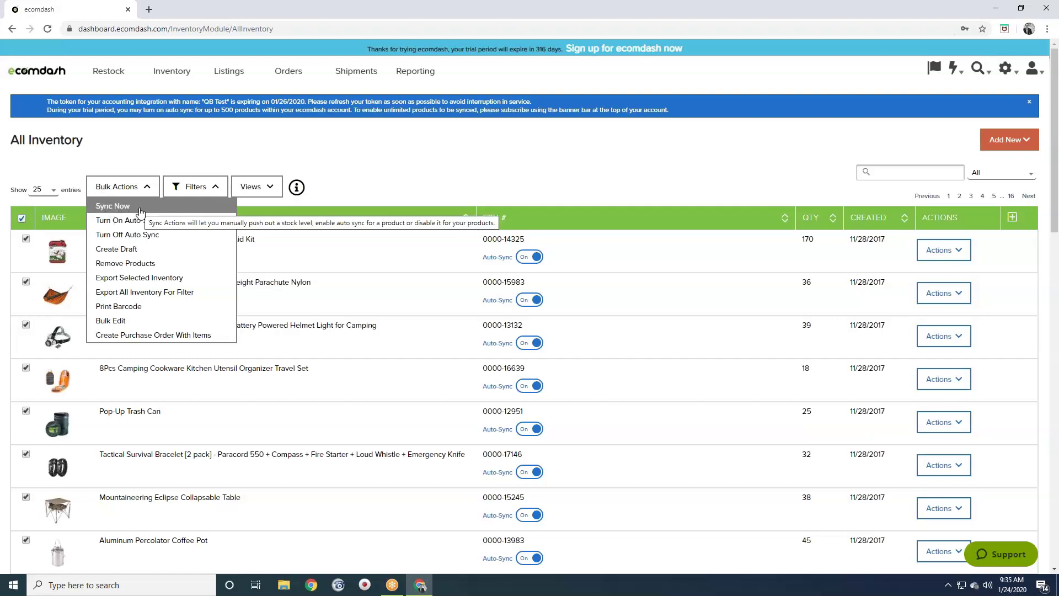
click(167, 206)
click(141, 186)
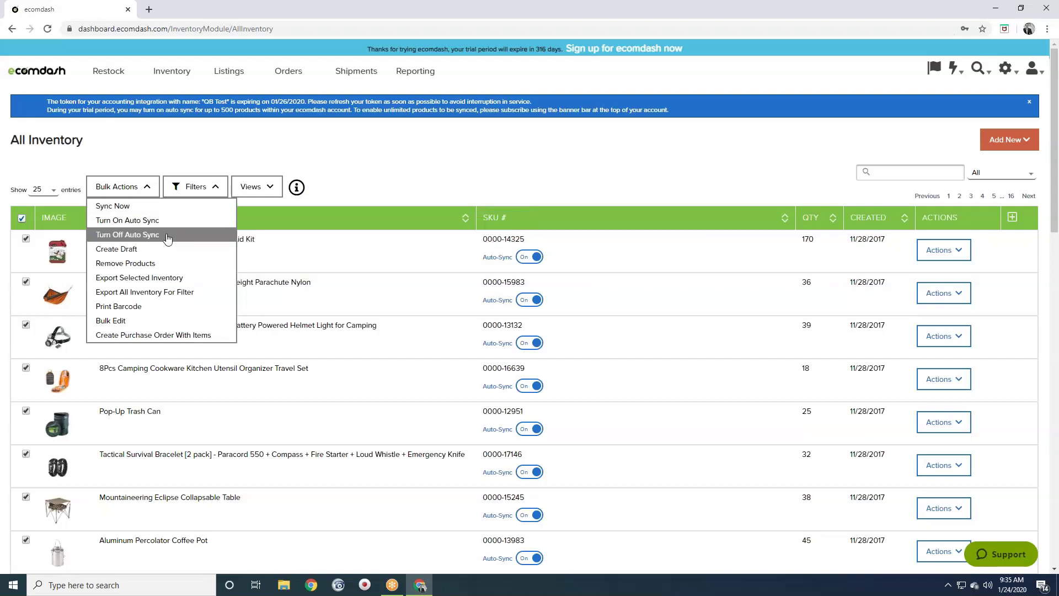
mouse_move(132, 196)
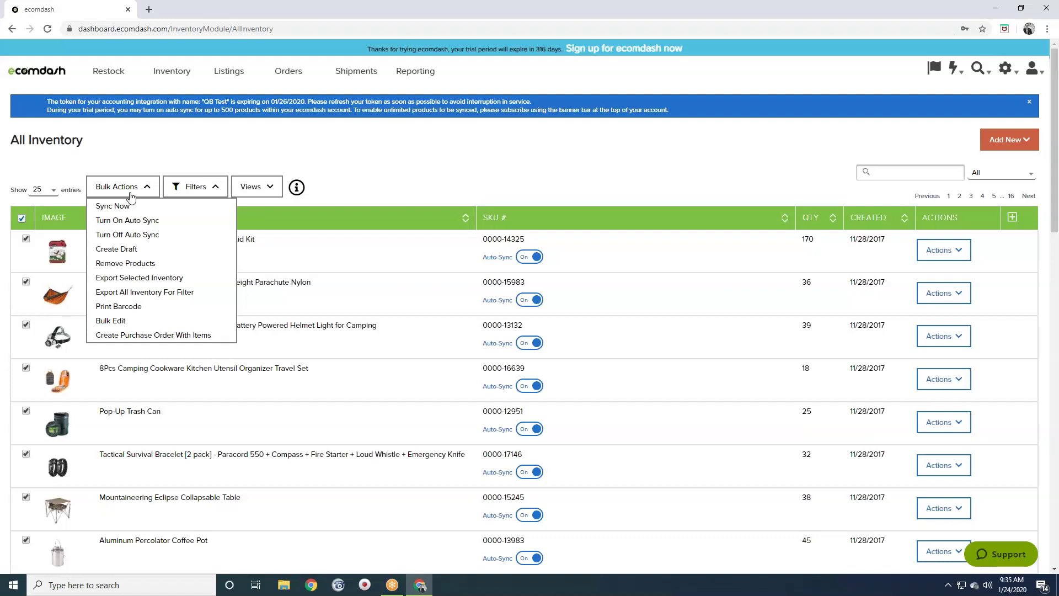
click(130, 191)
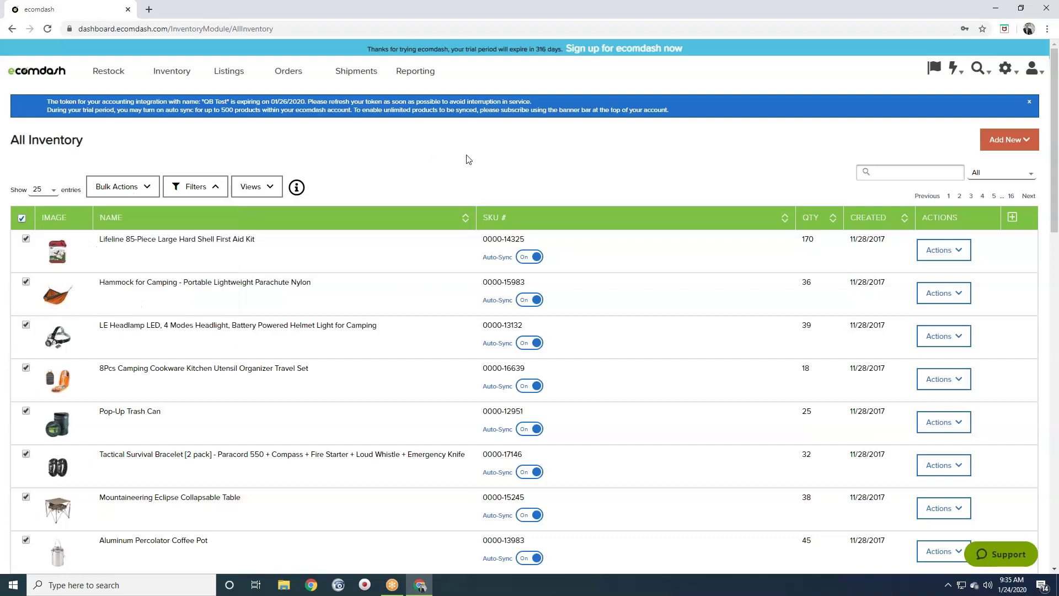
Review the supplier, warehouse and inventory filters, reapply them, and show the available list views
click(202, 189)
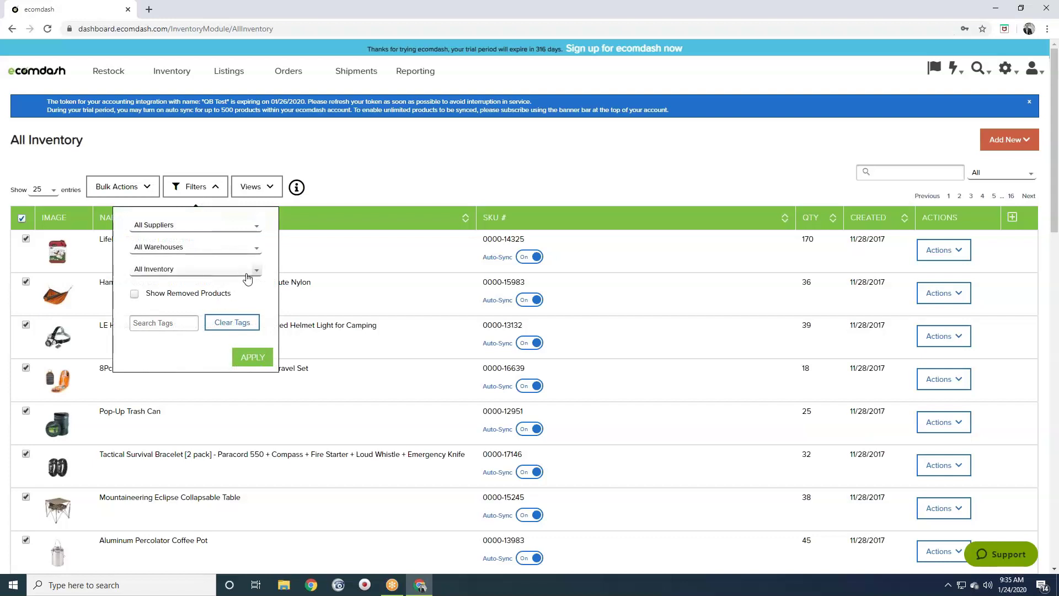
click(238, 357)
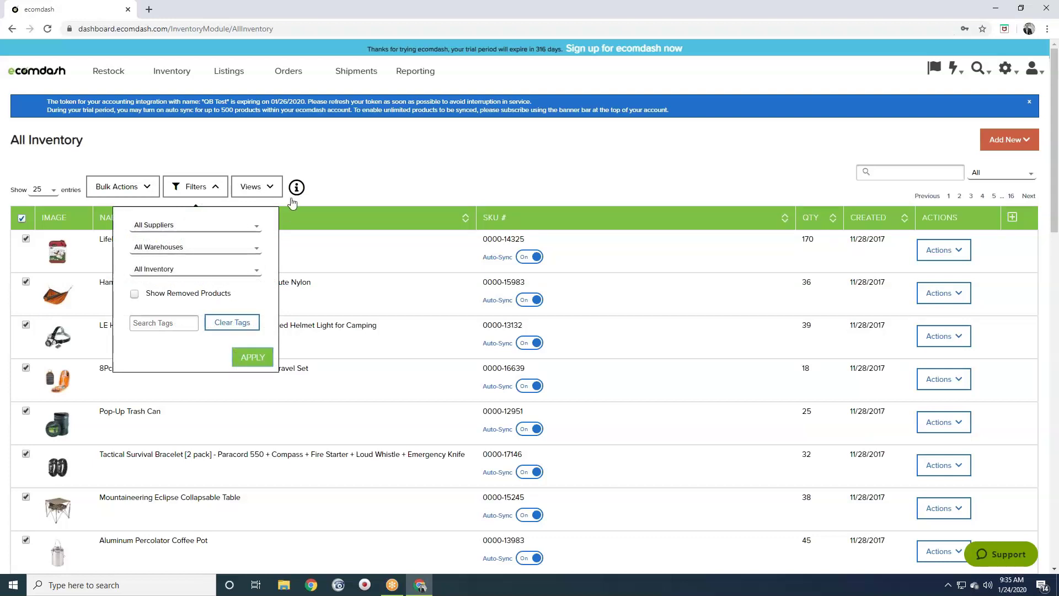
click(237, 196)
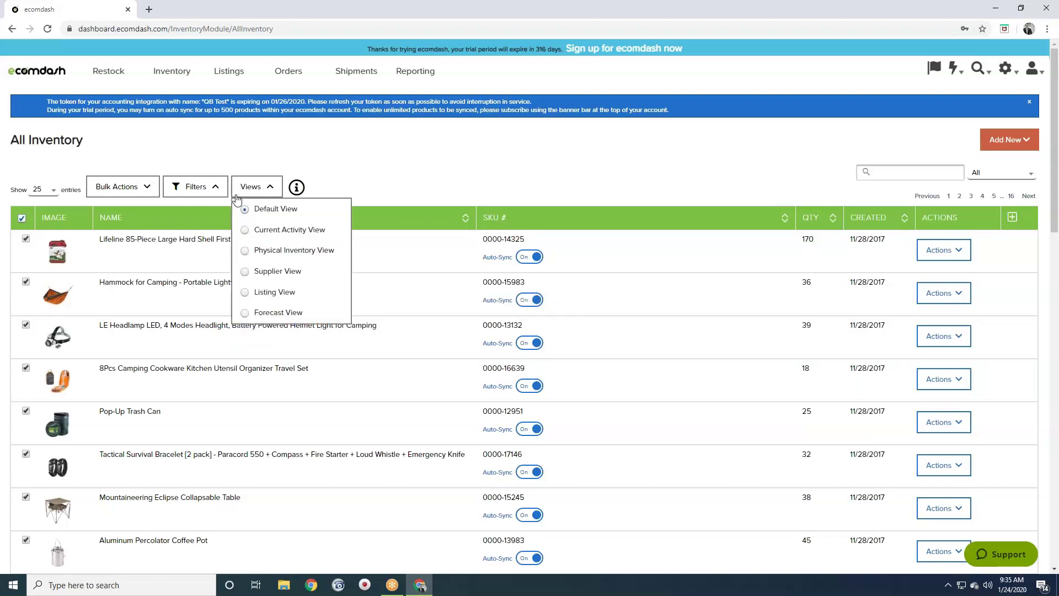
click(237, 198)
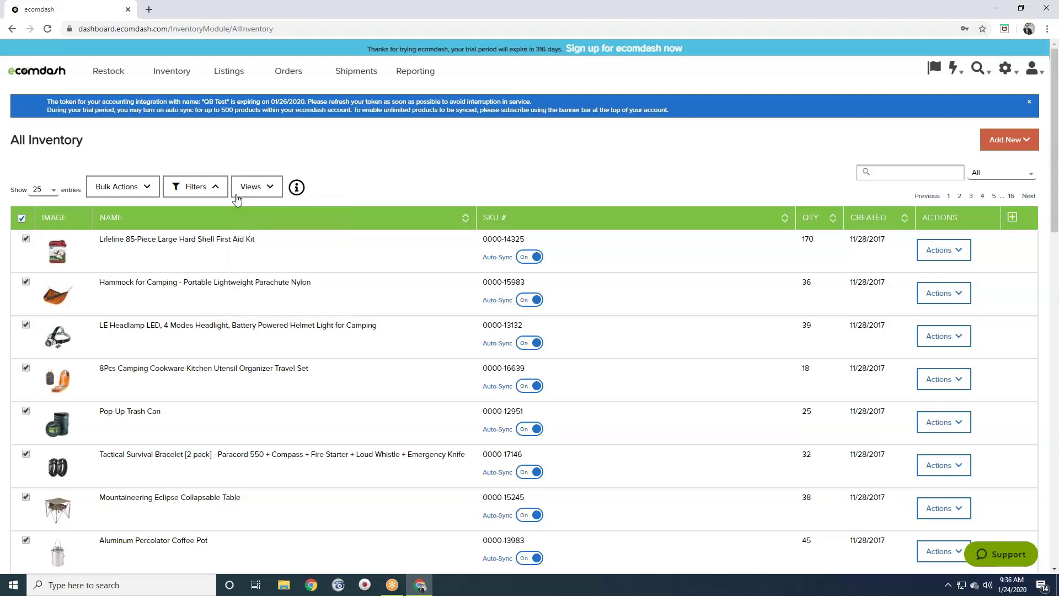
Preview the inventory list in Listing View and Current Activity View, and return it to Default View
click(255, 189)
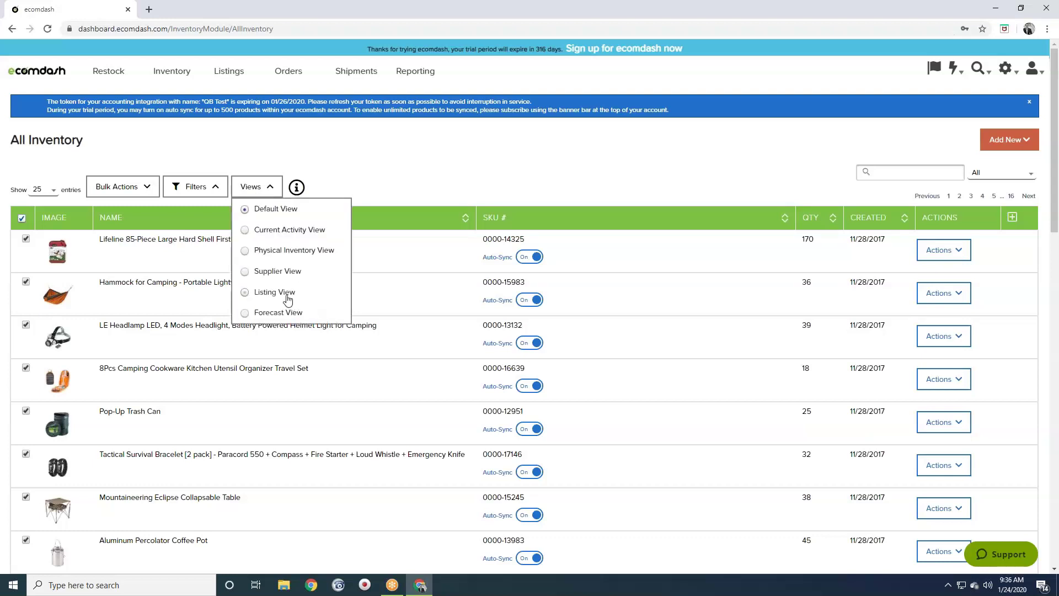
click(327, 290)
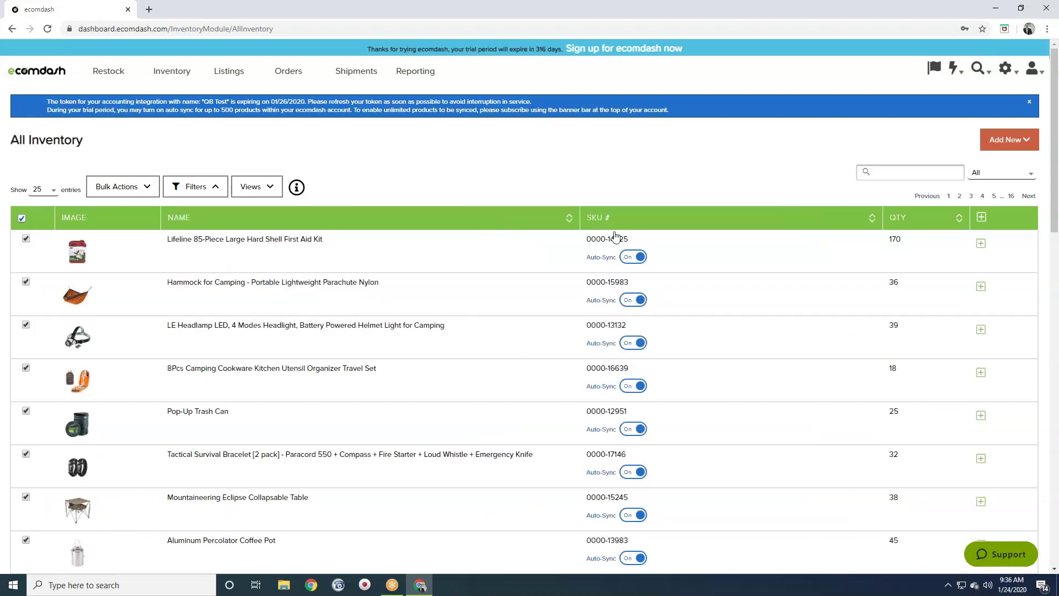
click(249, 190)
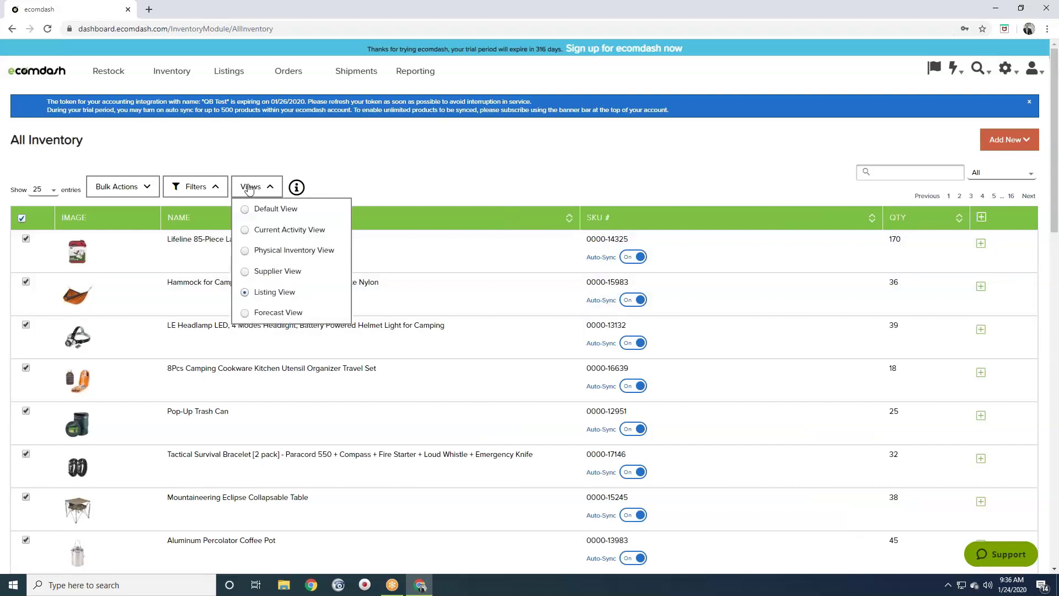
click(257, 232)
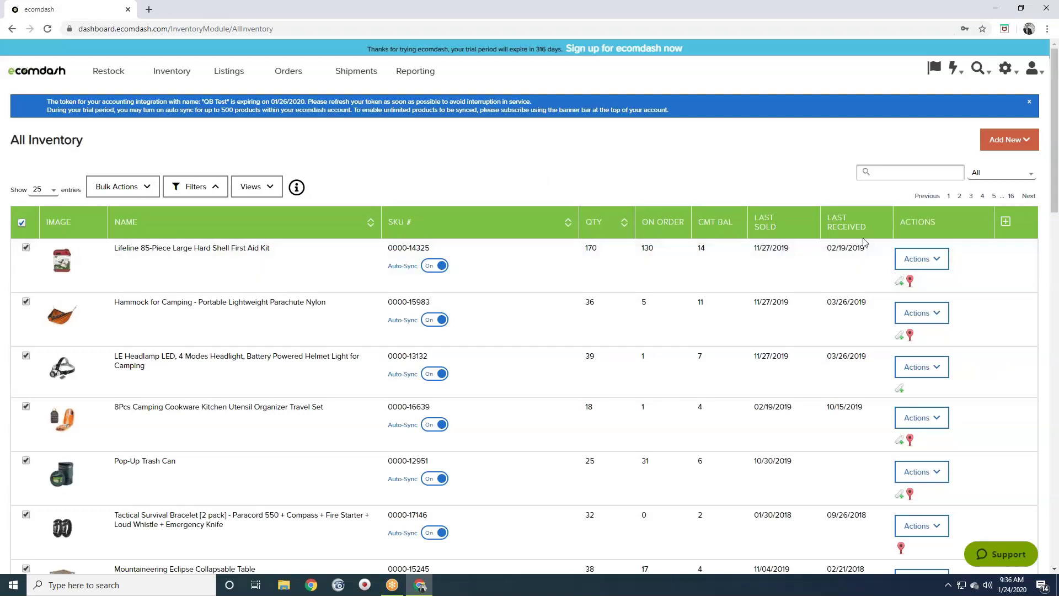
click(246, 187)
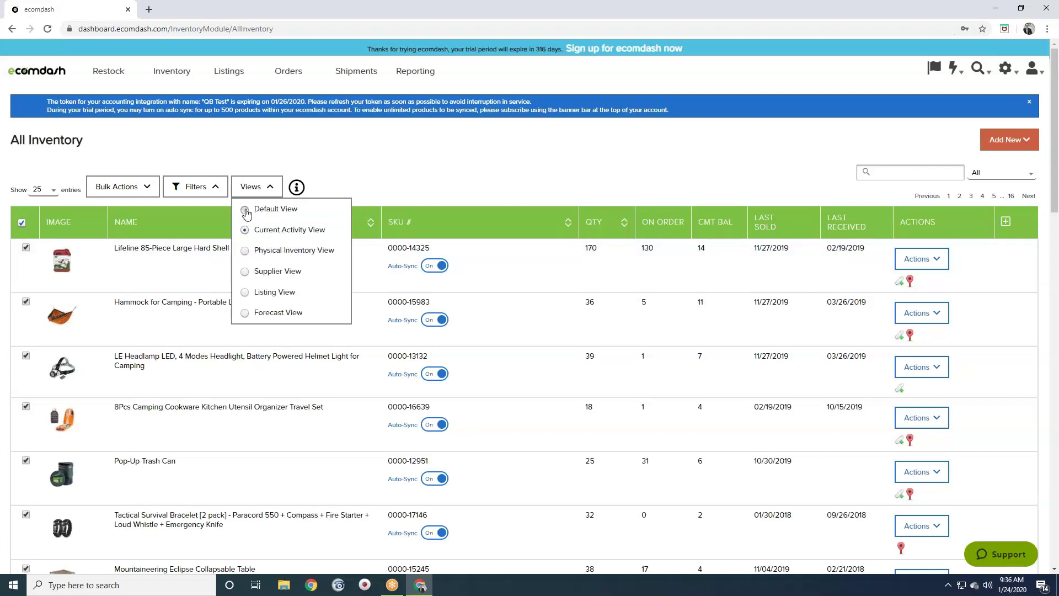
click(245, 209)
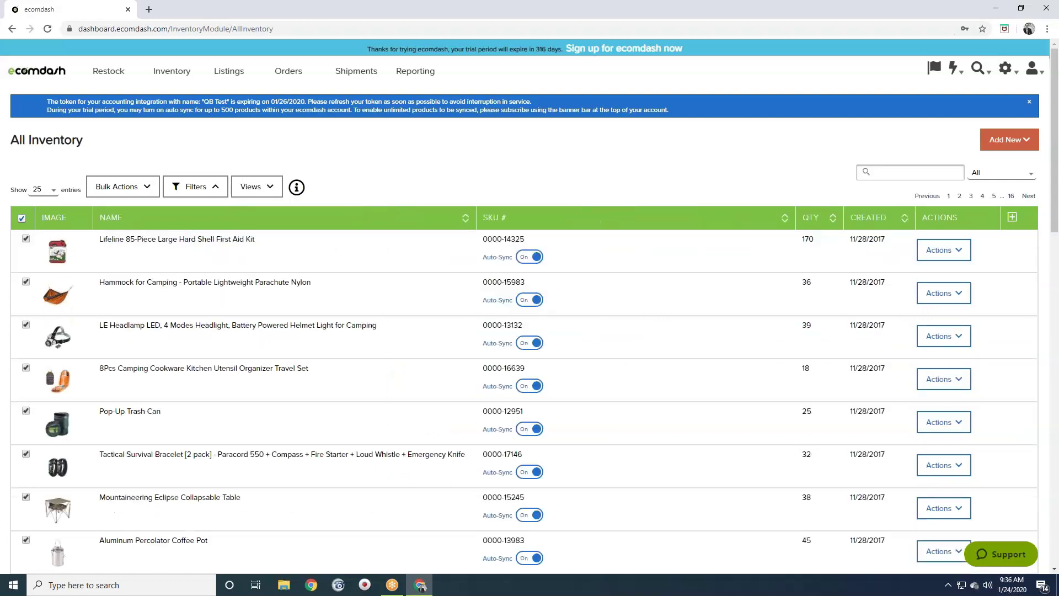
Open the product details of the Lifeline 85-Piece Large Hard Shell First Aid Kit and examine its warehouse table
click(943, 249)
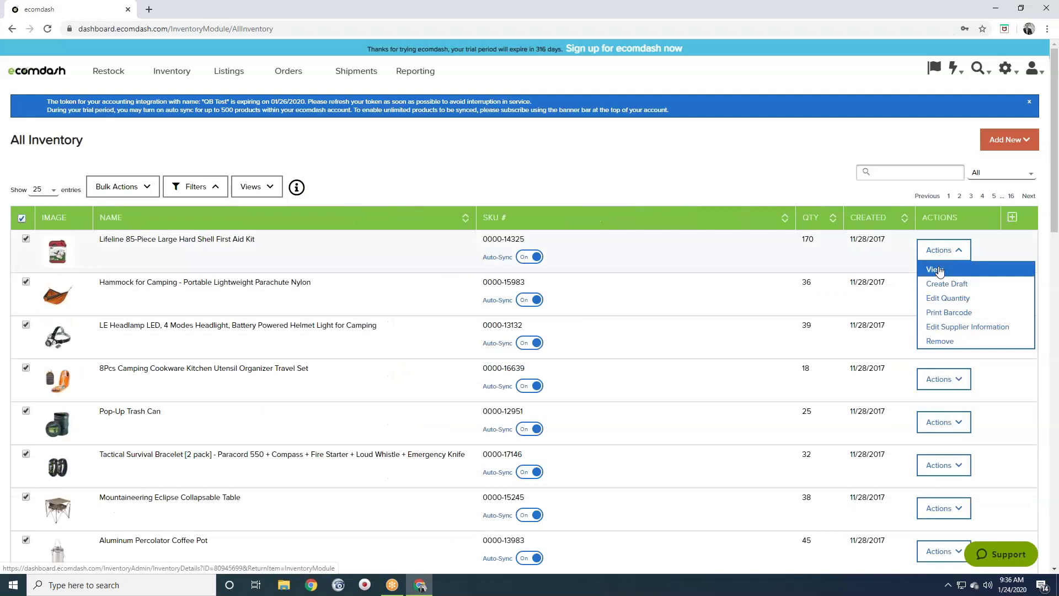
click(938, 270)
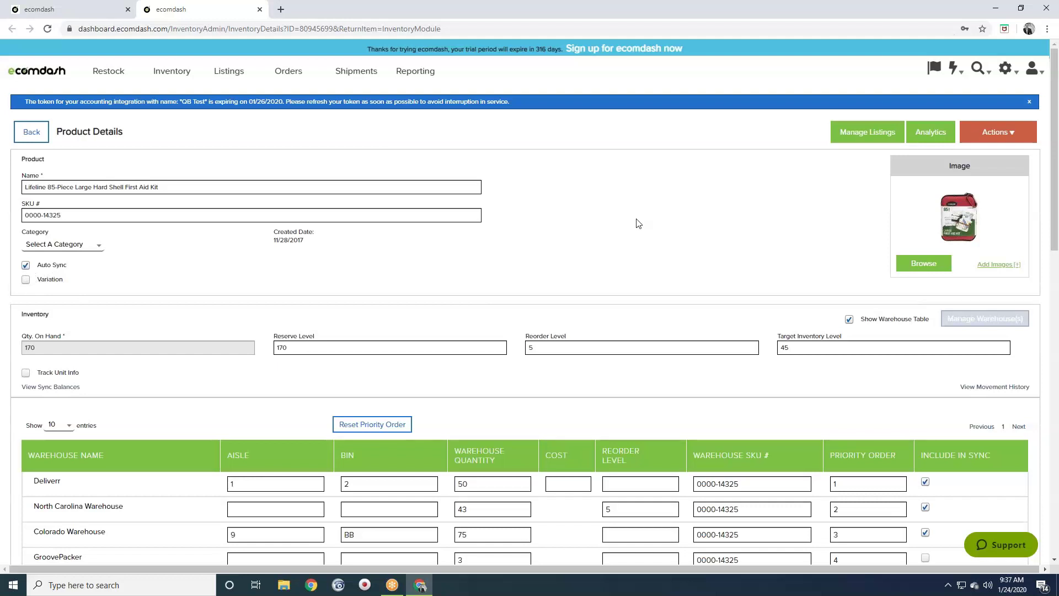
scroll(635, 223, down, 2)
scroll(664, 240, down, 1)
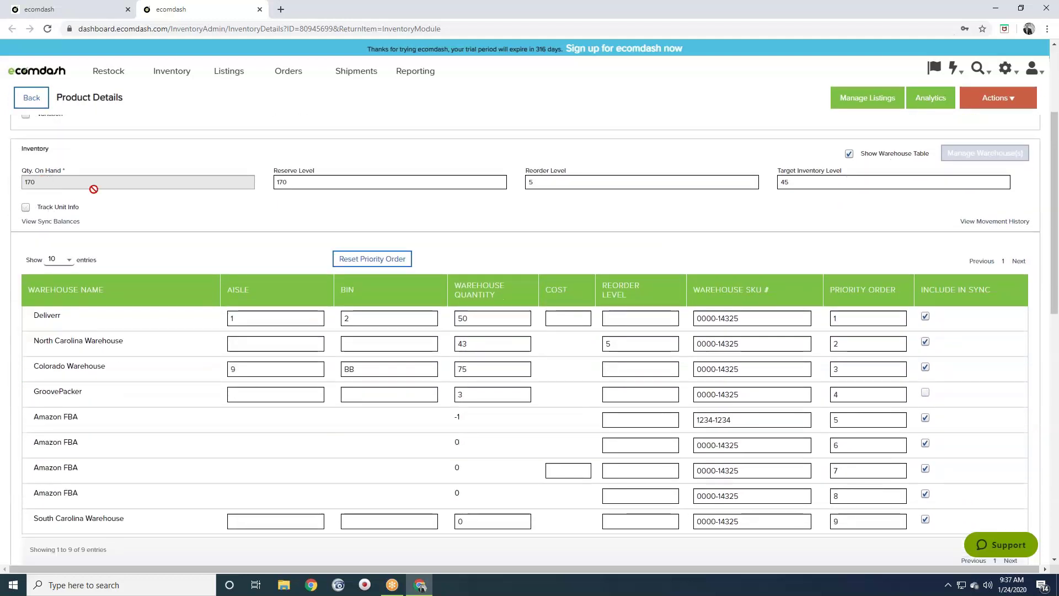
mouse_move(101, 184)
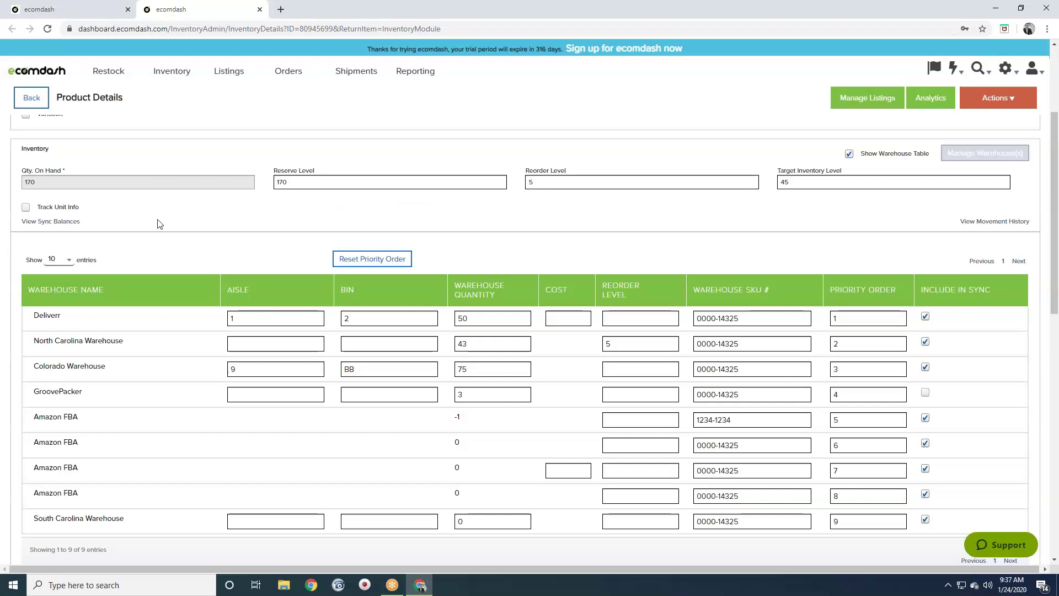
scroll(149, 225, down, 1)
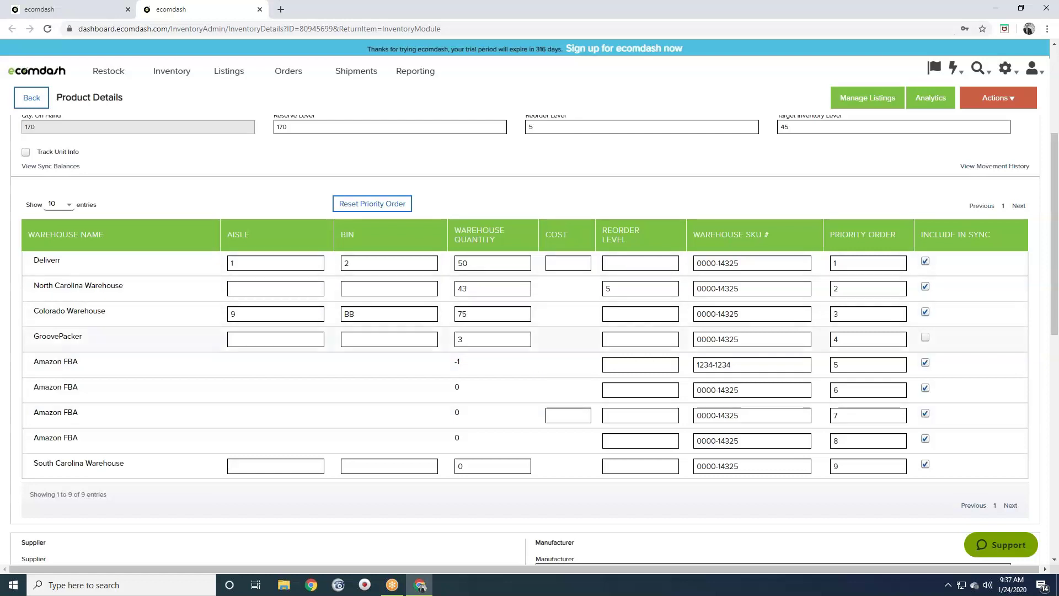
scroll(473, 355, up, 2)
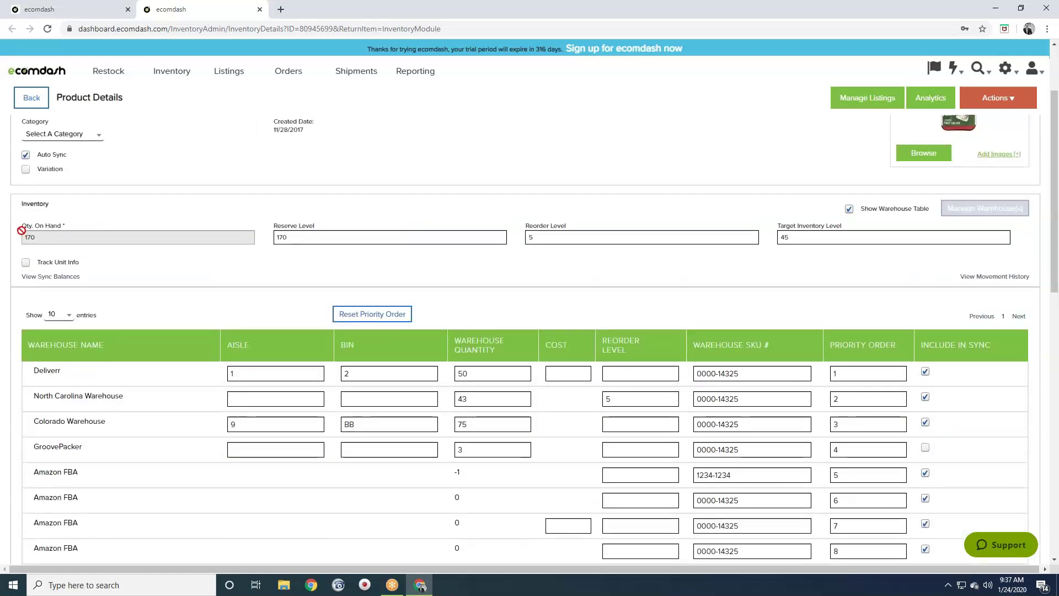
Examine the product's Qty. On Hand, Target Inventory Level and Reserve Level fields, including their explanatory tooltips
mouse_move(43, 236)
mouse_move(839, 234)
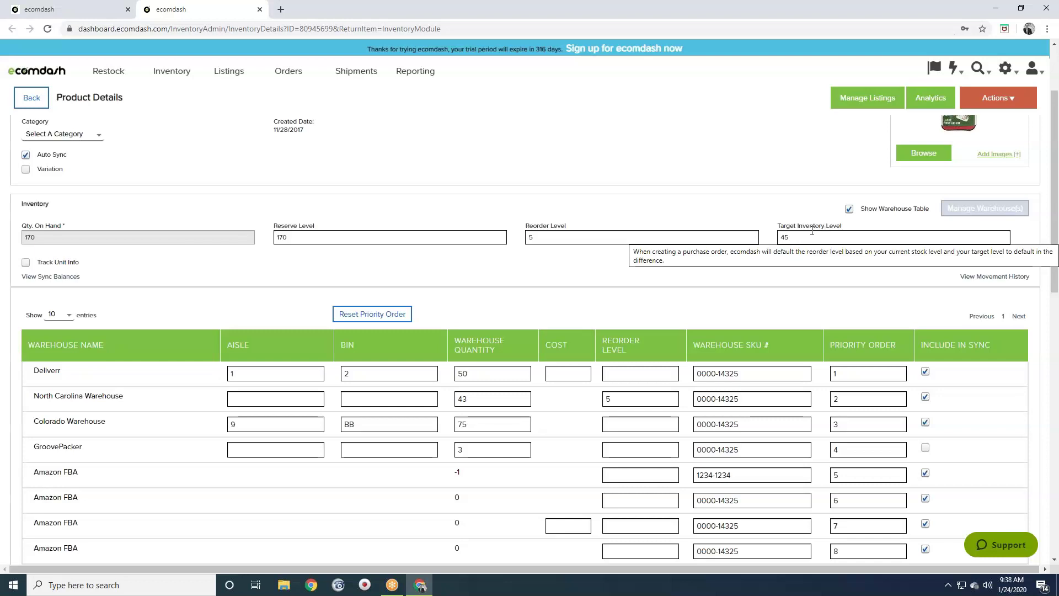
mouse_move(317, 236)
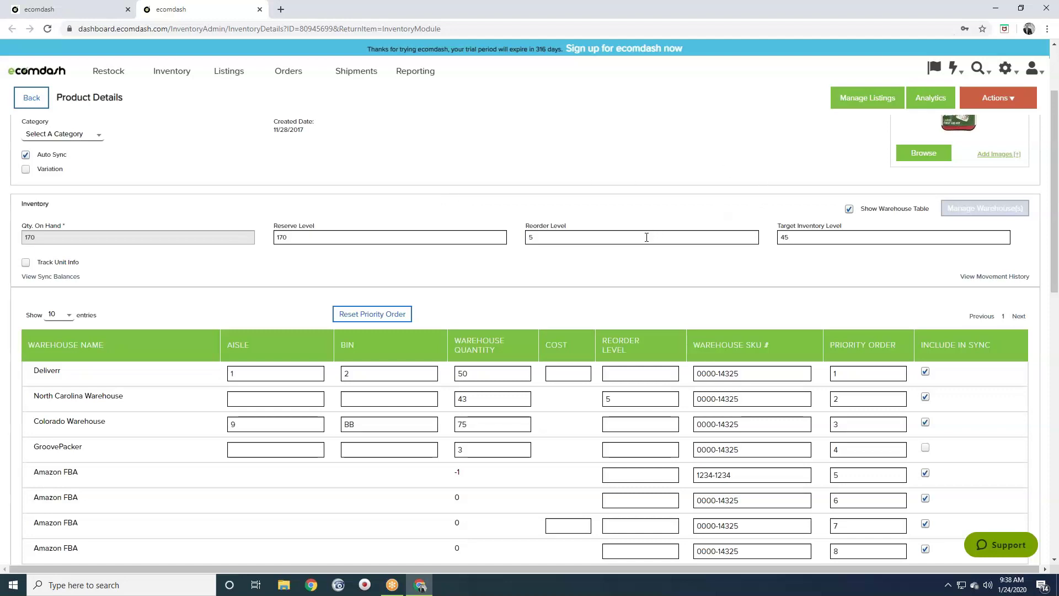
Examine the product's Reorder Level field and the warehouse table's quantity, SKU, priority order and sync columns
mouse_move(647, 237)
scroll(705, 205, down, 4)
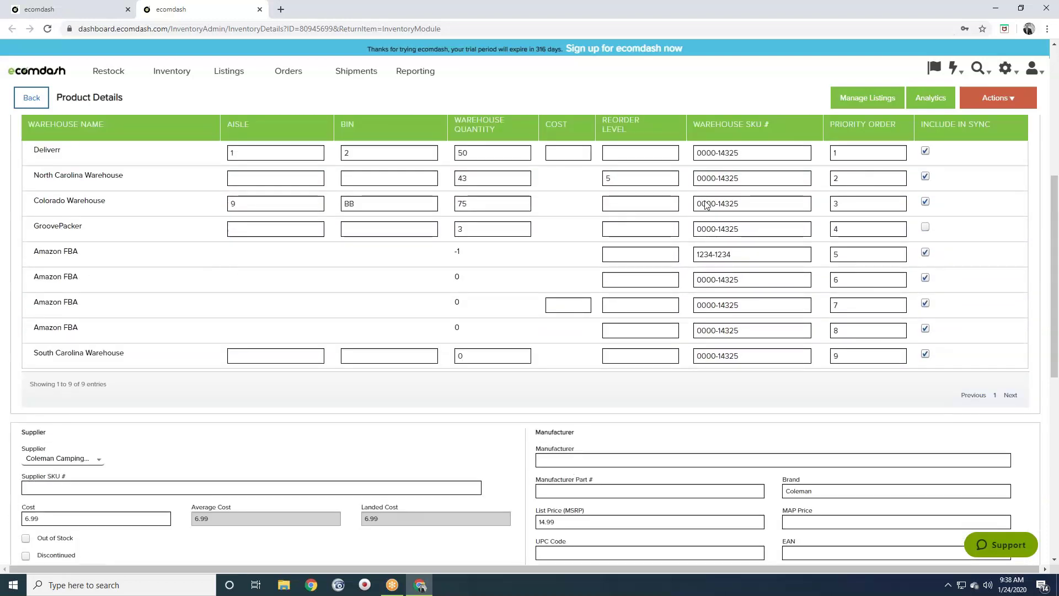
scroll(705, 205, up, 1)
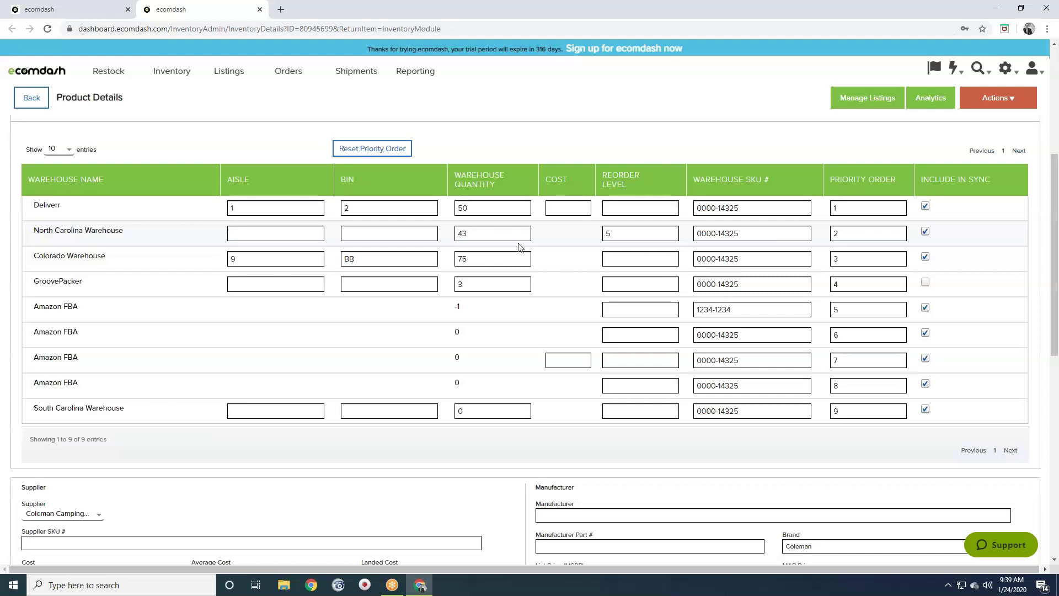
Examine the product's Supplier, Manufacturer, Shipping and Tagging sections, dismissing the Windows Defender notification
scroll(518, 247, down, 5)
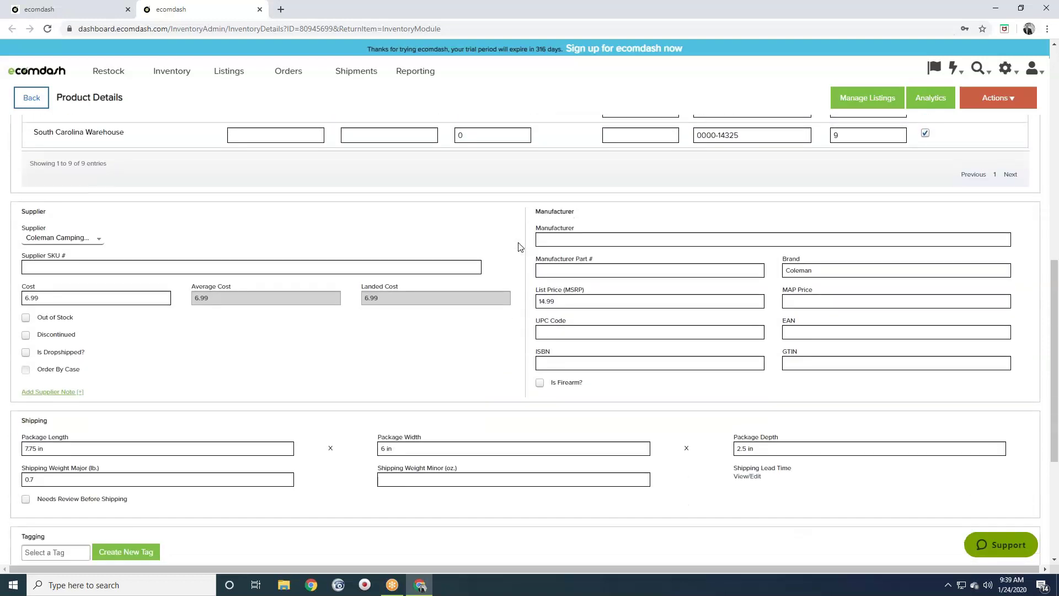
scroll(518, 239, down, 1)
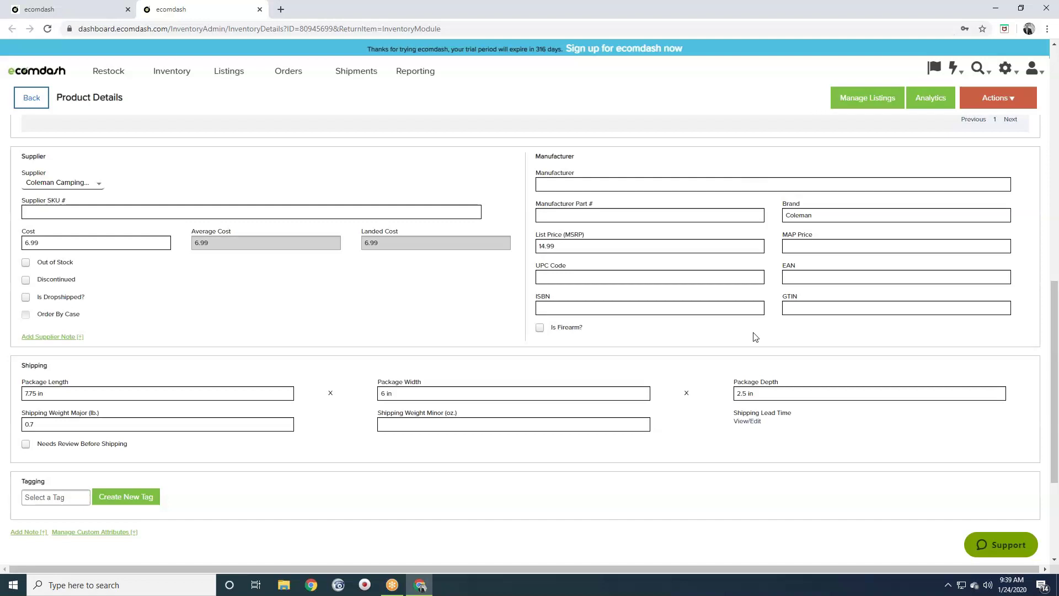
scroll(753, 336, down, 2)
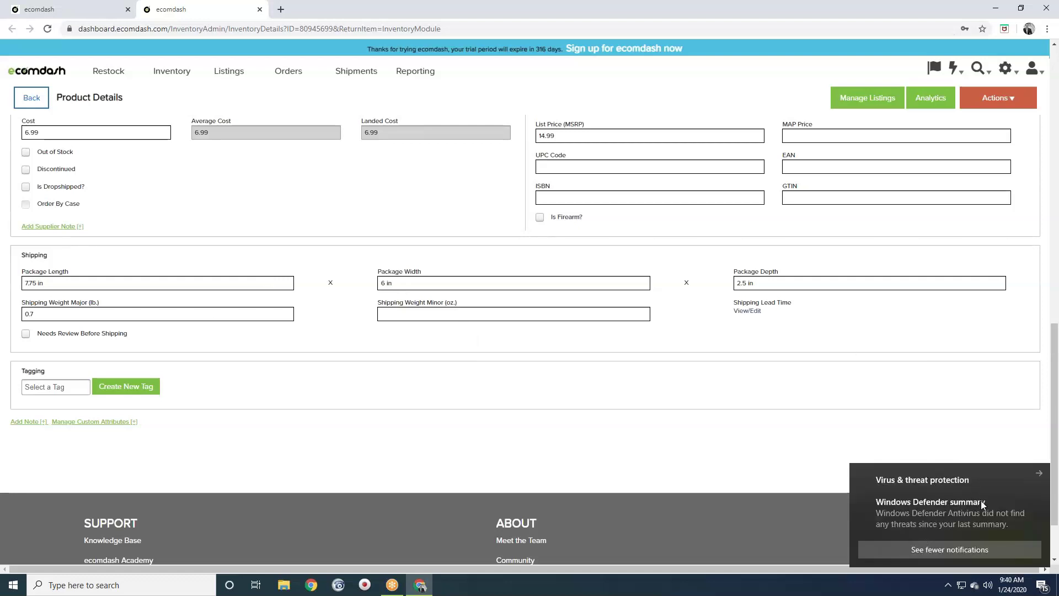
click(1039, 473)
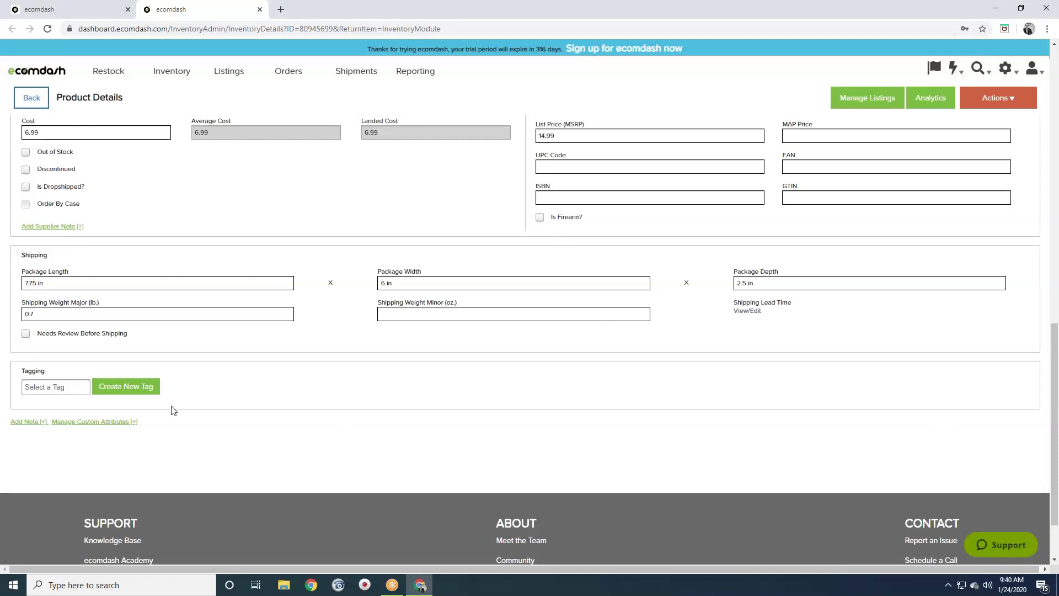
mouse_move(512, 339)
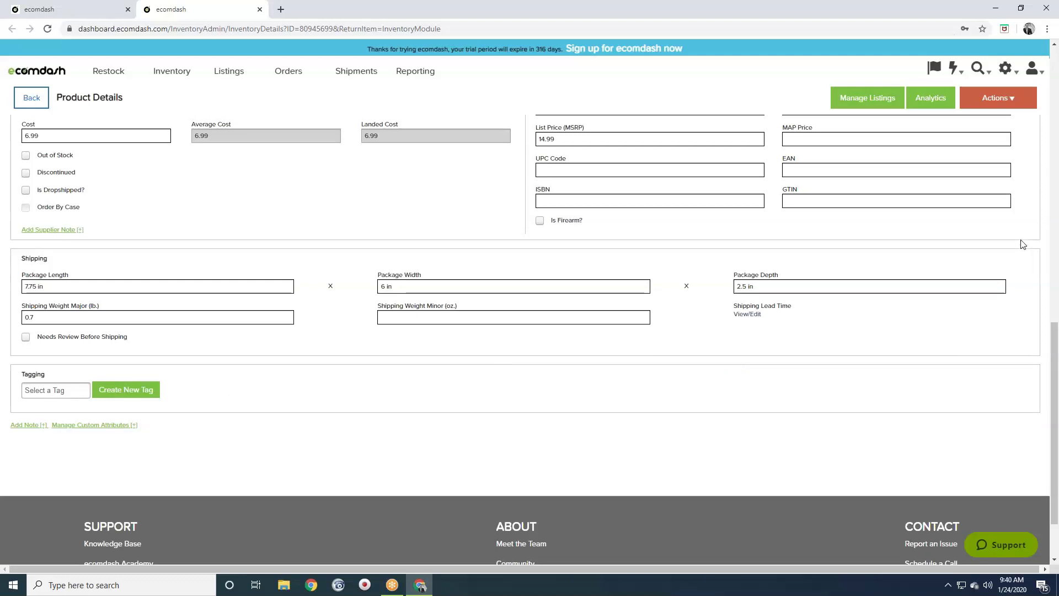
scroll(1022, 242, up, 15)
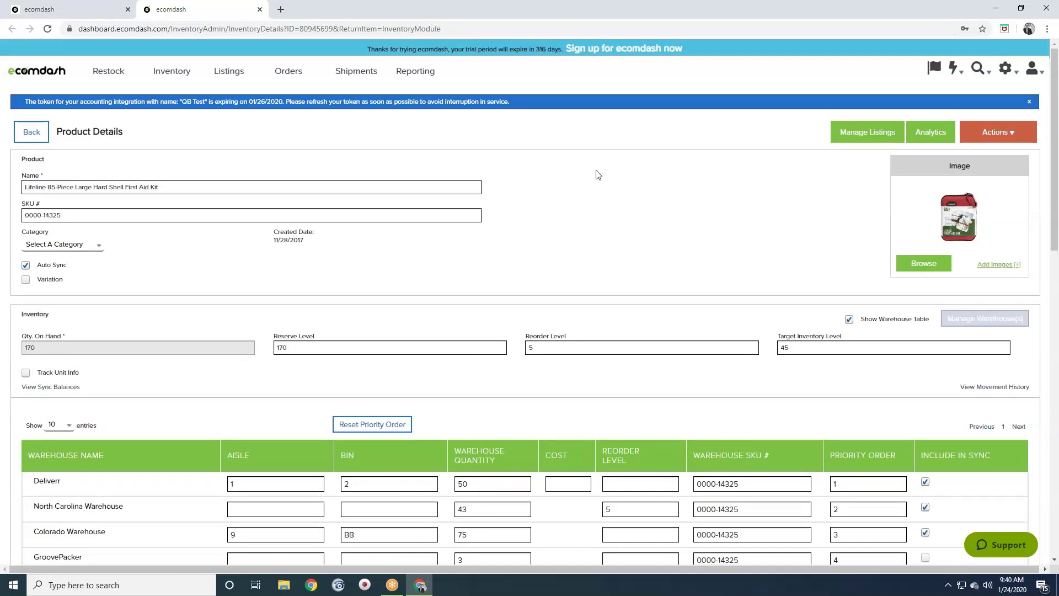
Return to the All Inventory list and show which item types can be added
click(31, 134)
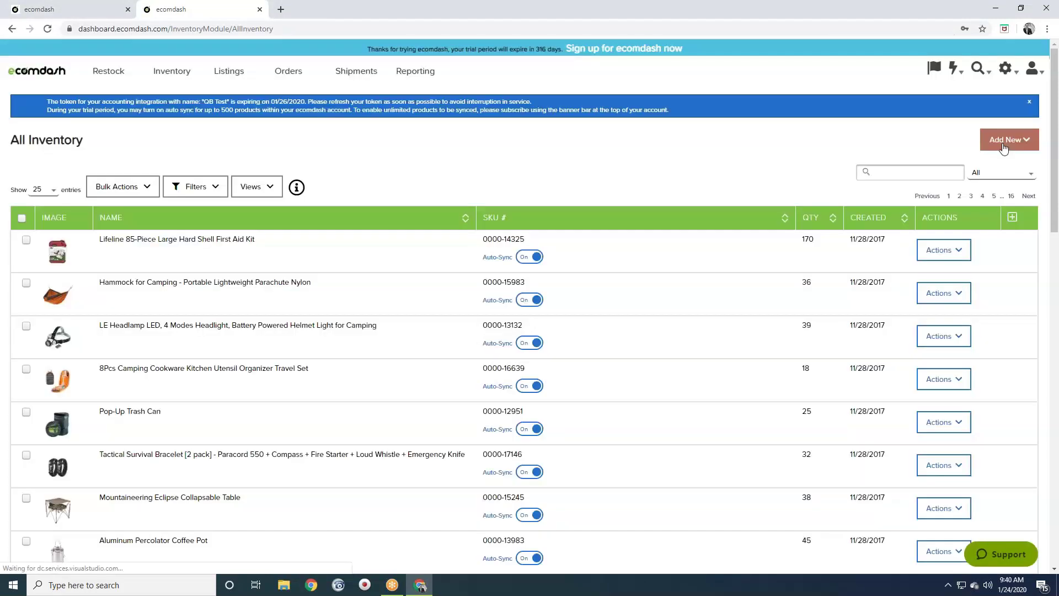
click(1004, 144)
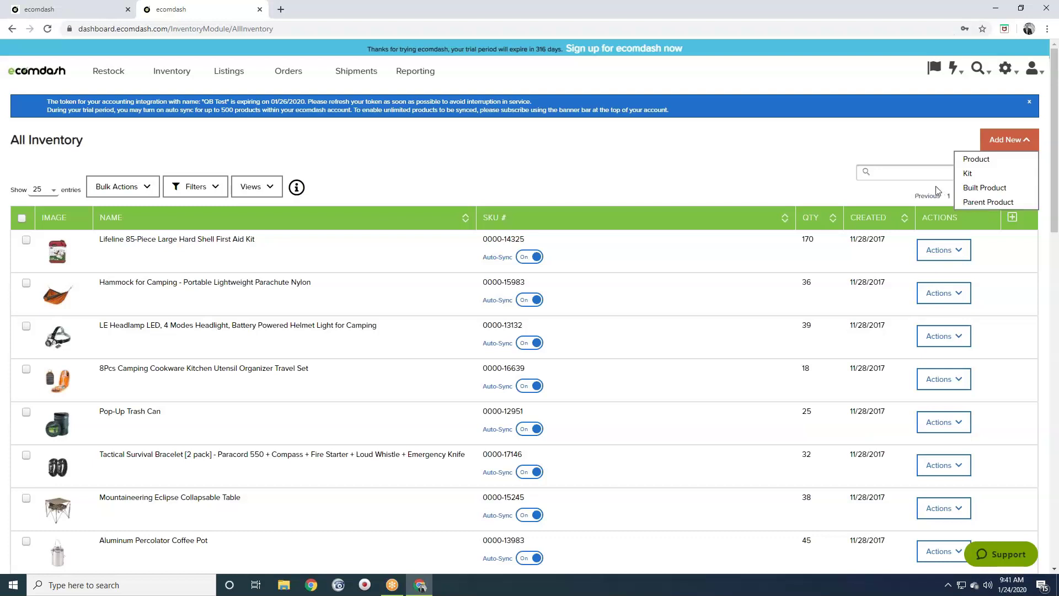
click(992, 140)
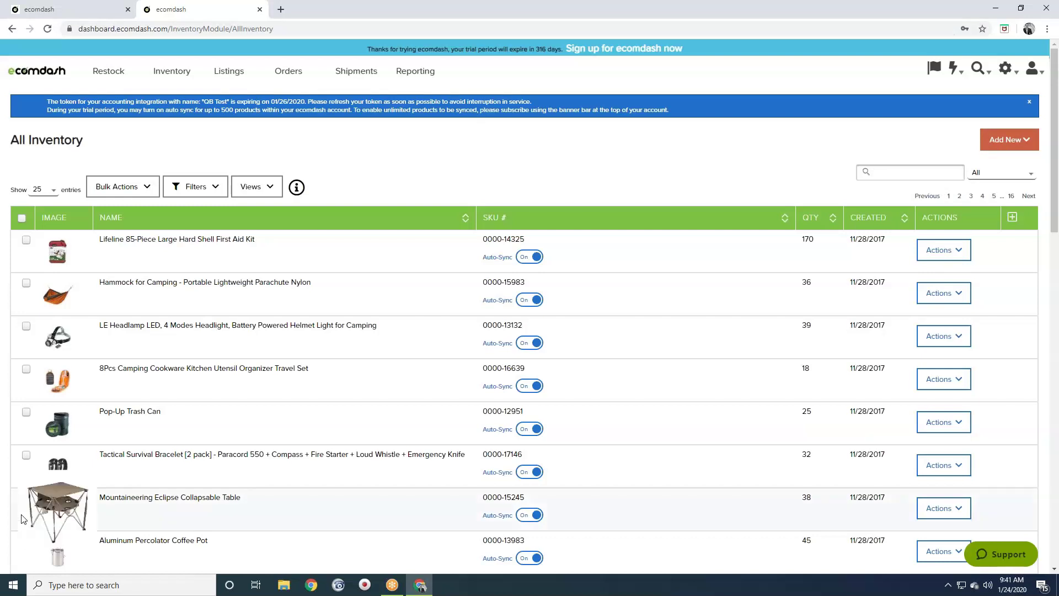
Open the Restock area's purchase orders and review the Open and Received lists
click(108, 72)
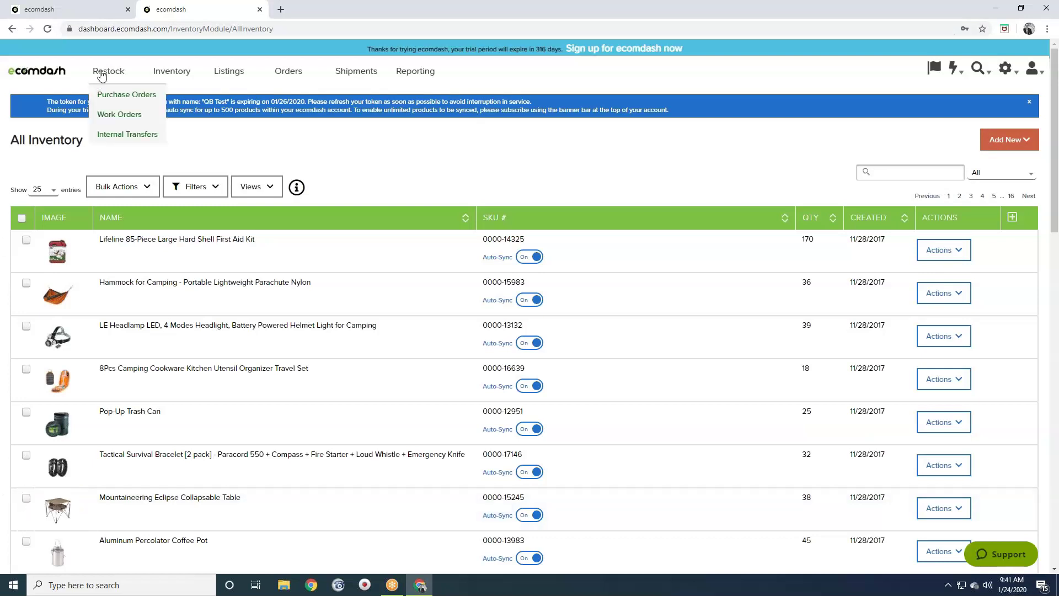
click(114, 97)
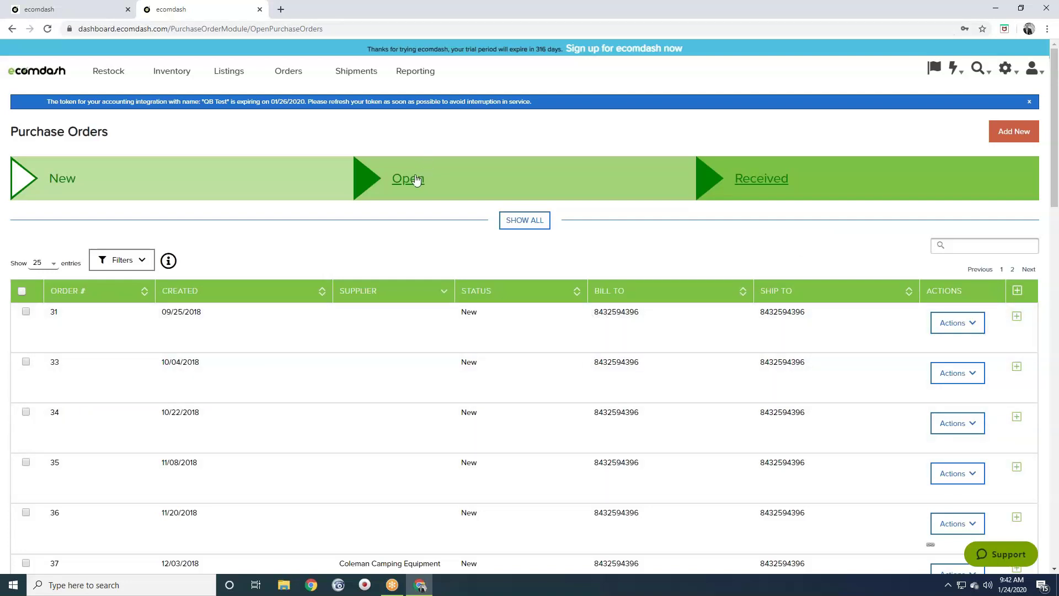
click(415, 182)
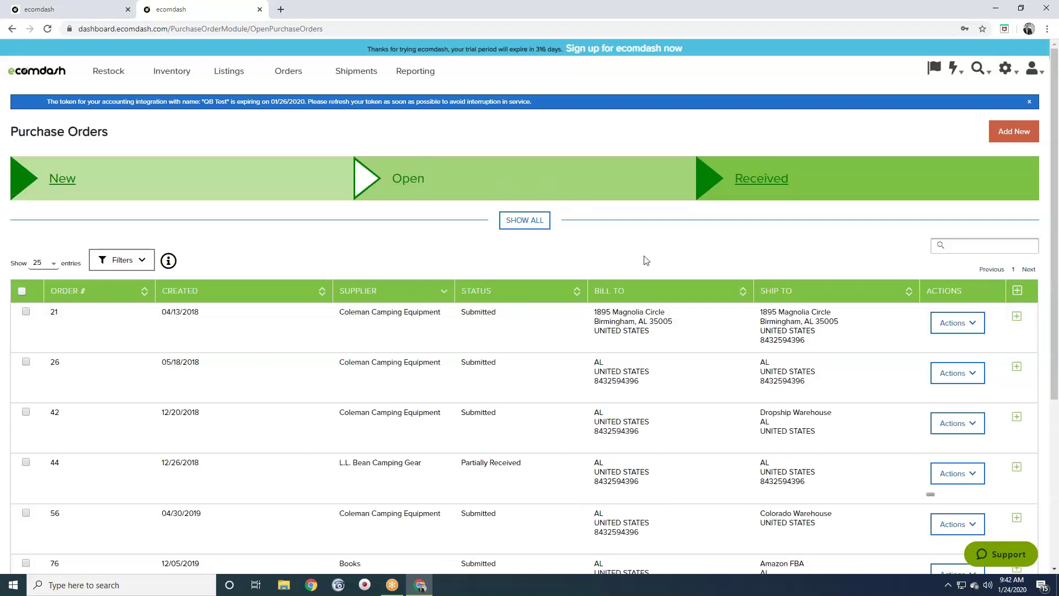
scroll(646, 260, down, 2)
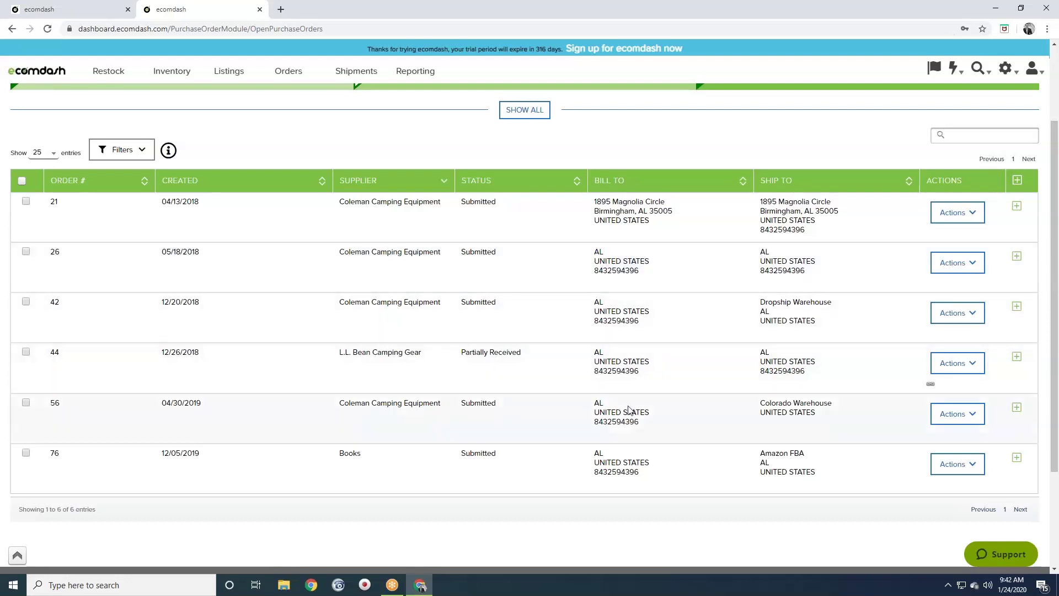
scroll(629, 410, up, 3)
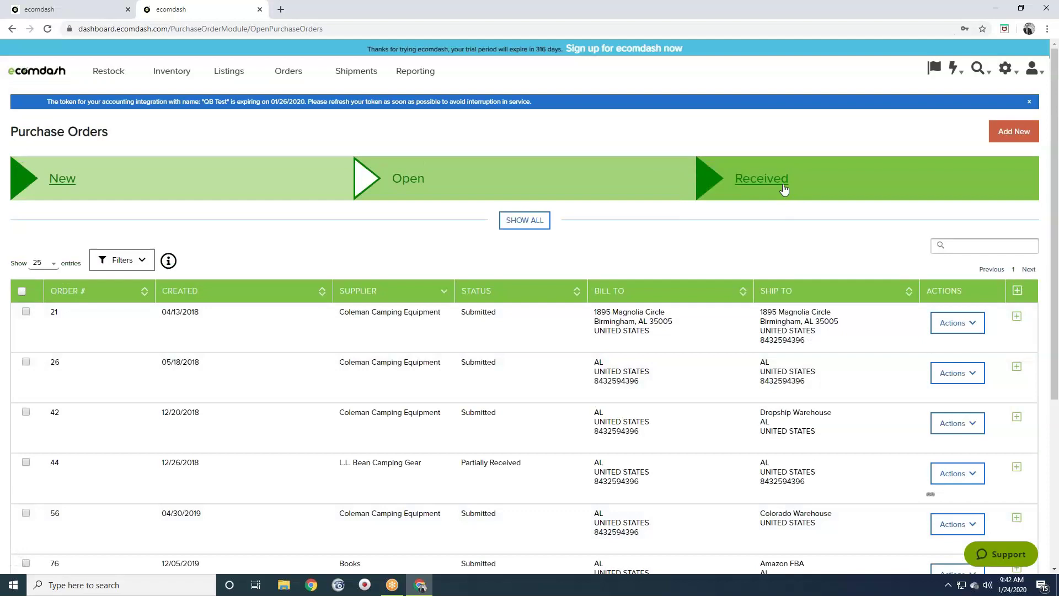
click(782, 187)
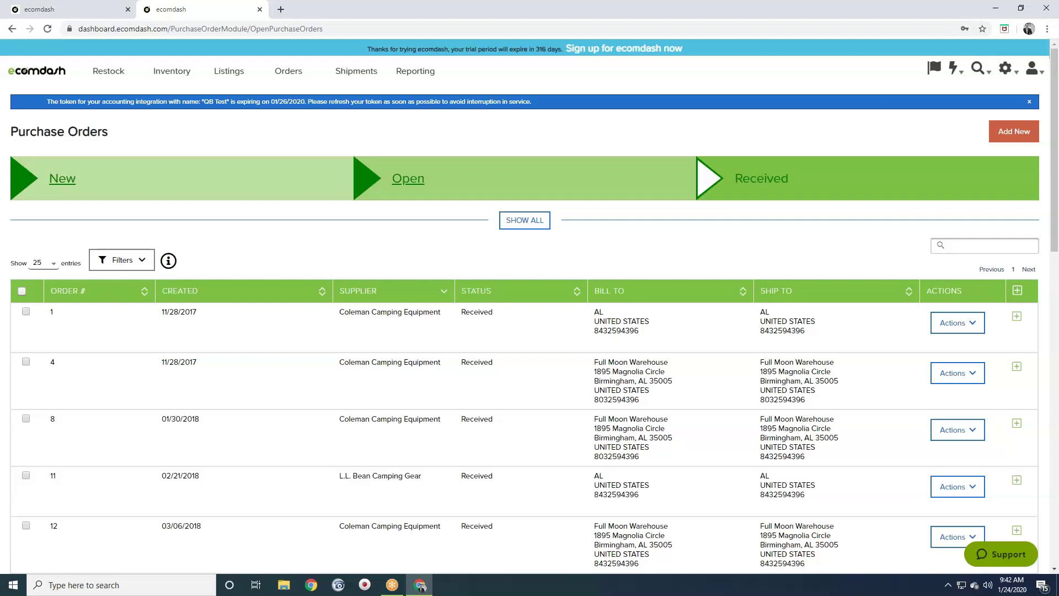
View the first received purchase order and examine its product lines, totals, and receipt, supplier, billing and shipping sections
click(959, 323)
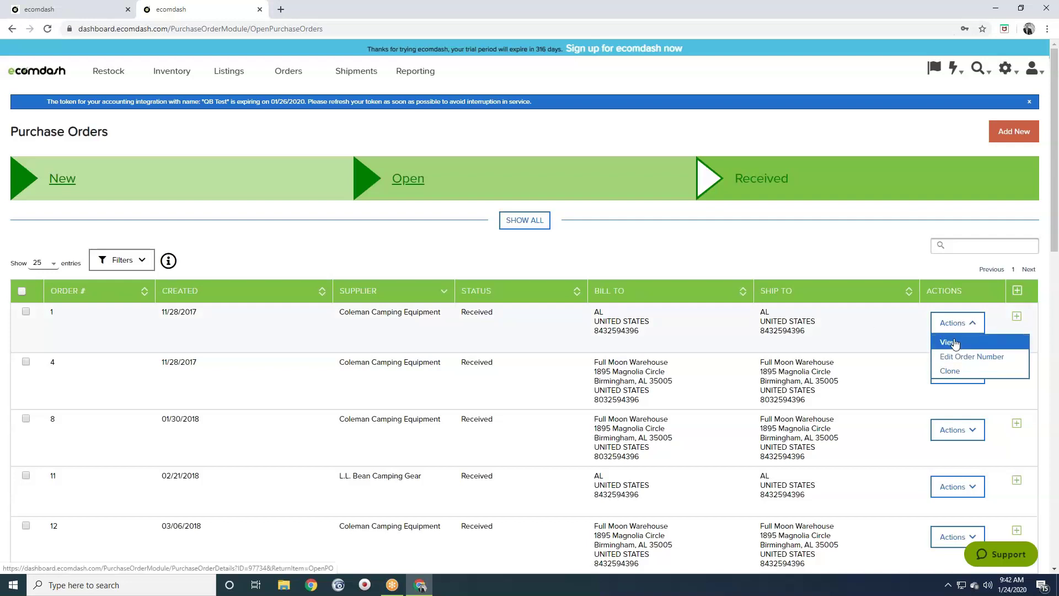
click(954, 343)
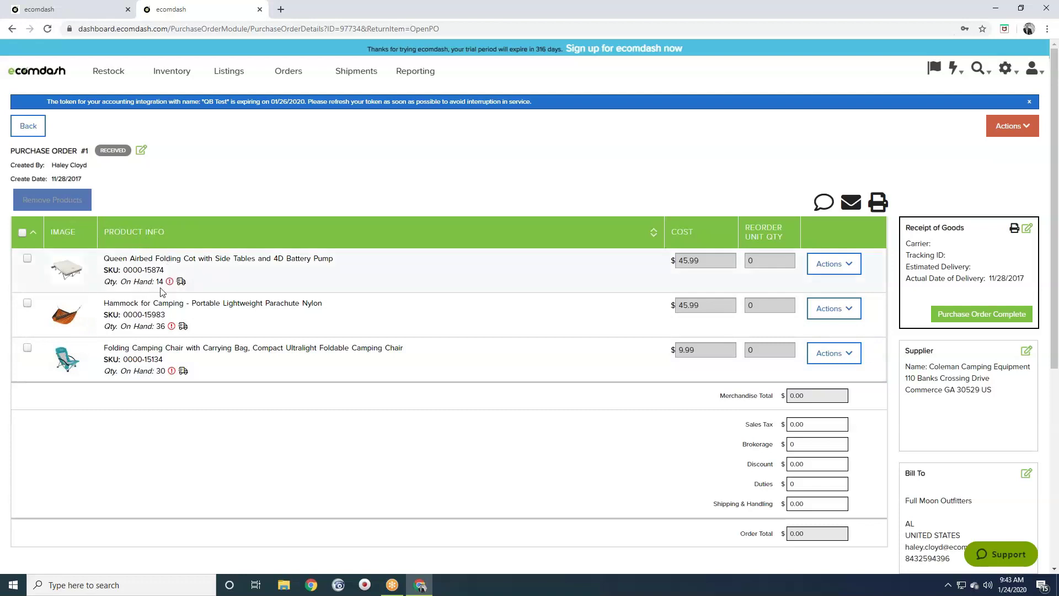
mouse_move(171, 283)
click(821, 267)
scroll(1016, 235, down, 1)
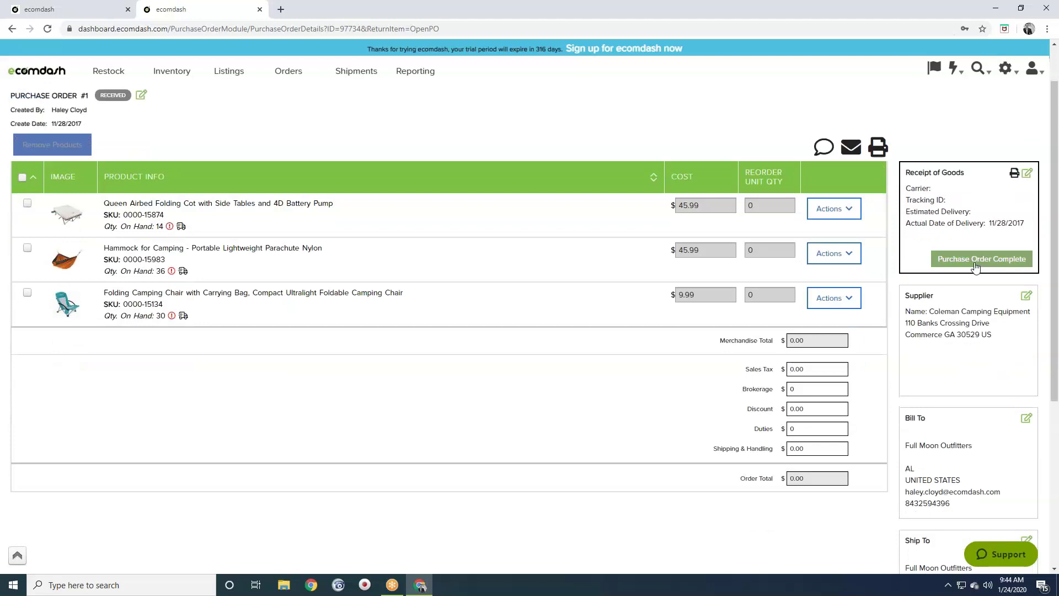
scroll(975, 266, down, 1)
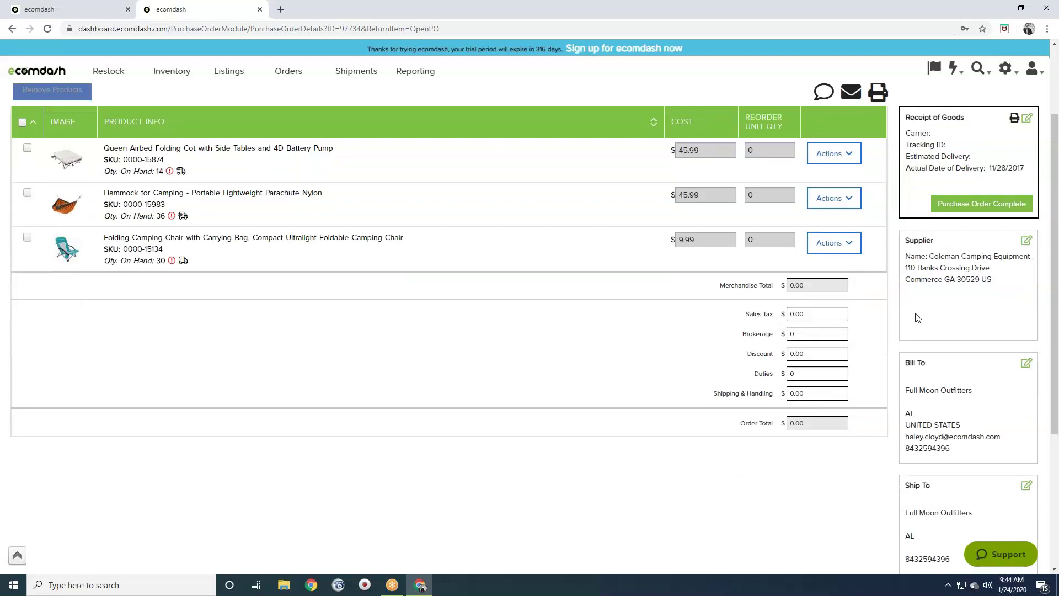
scroll(1008, 257, down, 2)
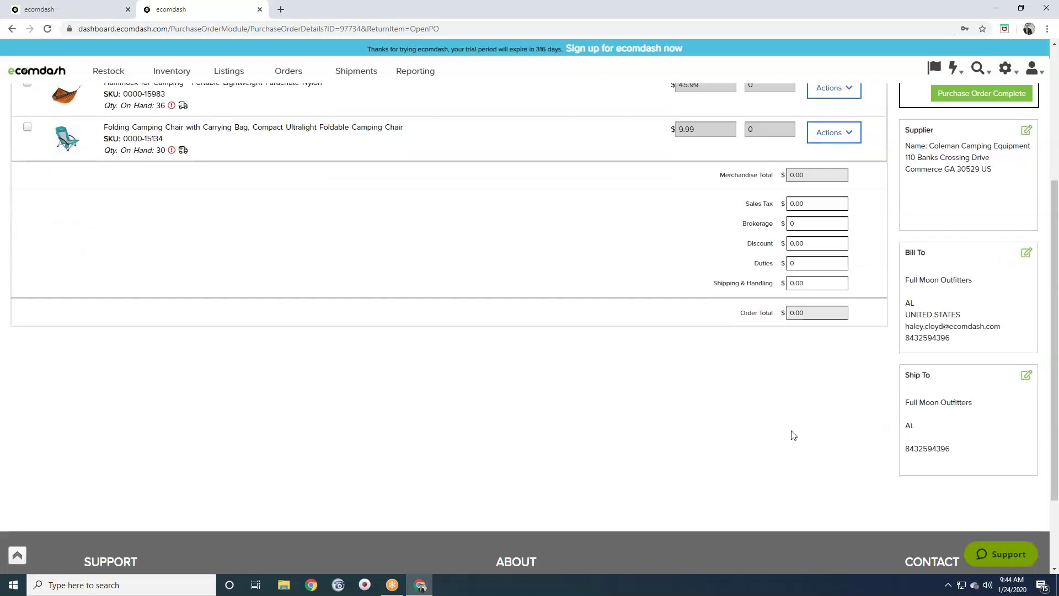
scroll(777, 436, up, 4)
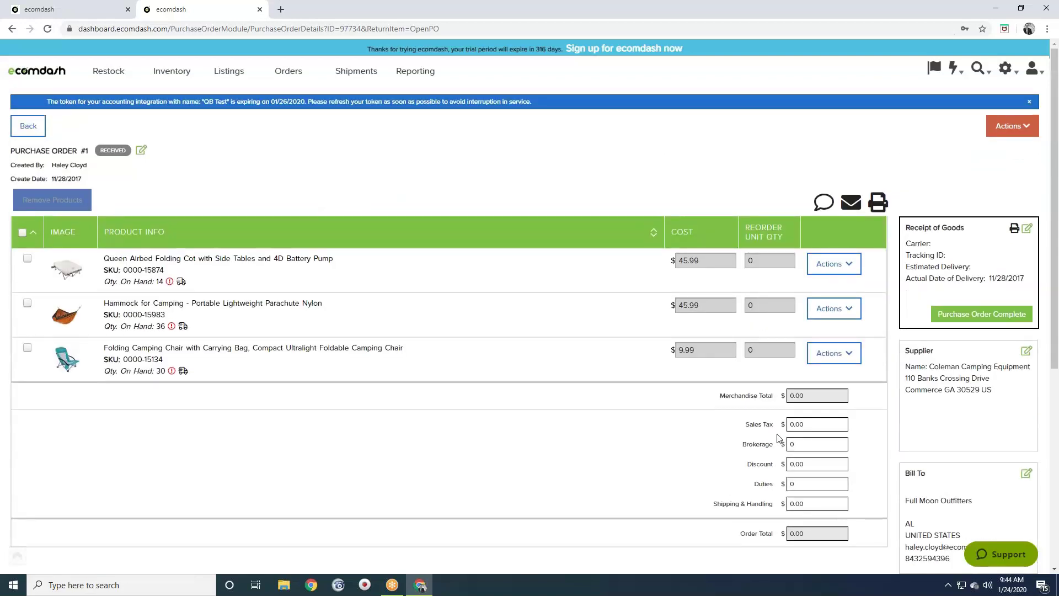
Return to the purchase orders list and show the orders of every status
click(29, 128)
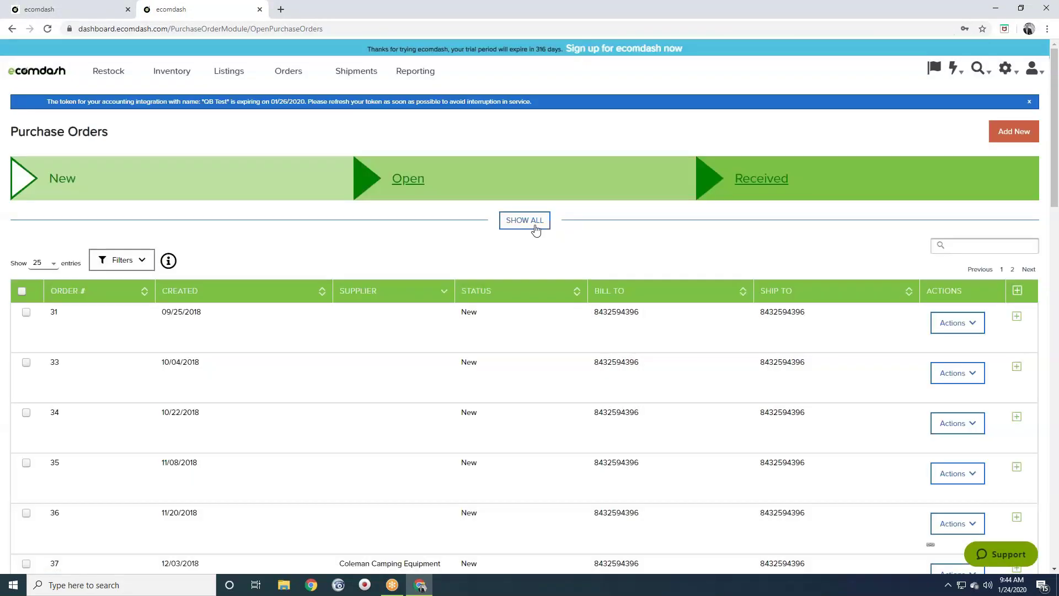
click(535, 228)
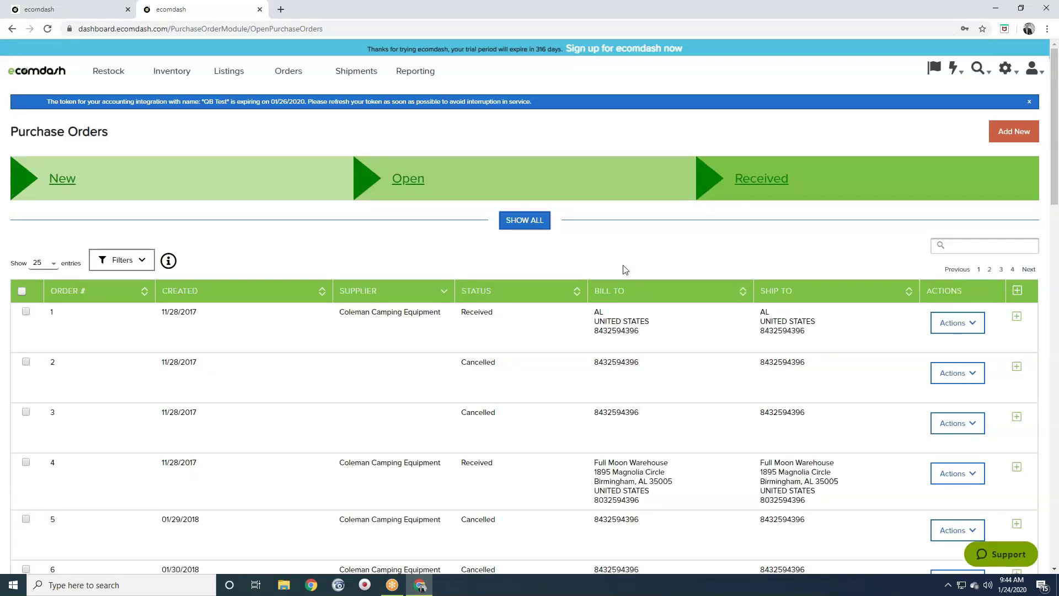
scroll(625, 269, down, 1)
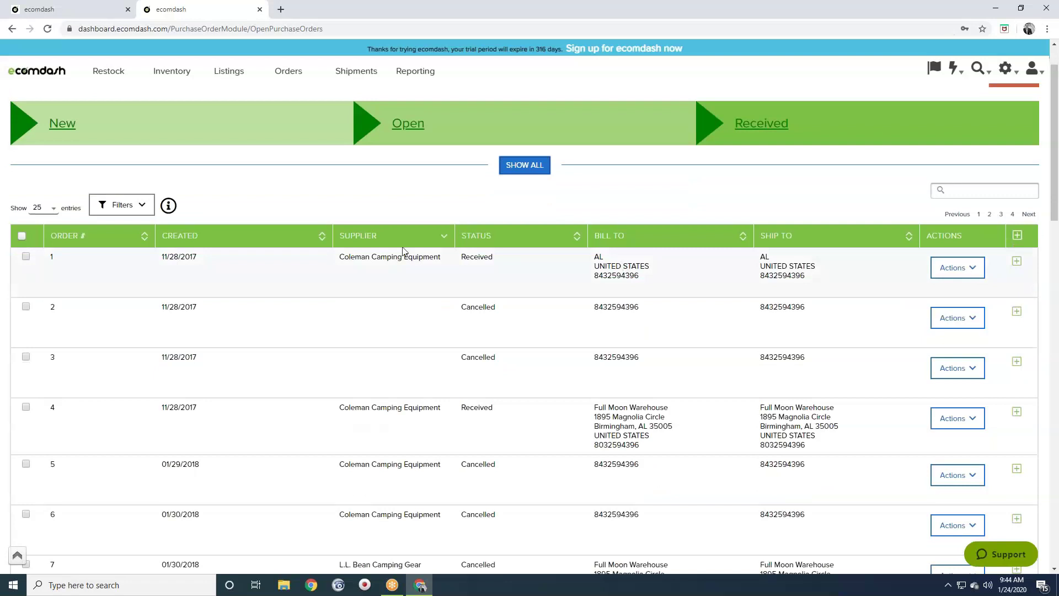
Review the supplier, status and accounting filters for purchase orders, including the accounting filter's options
click(134, 214)
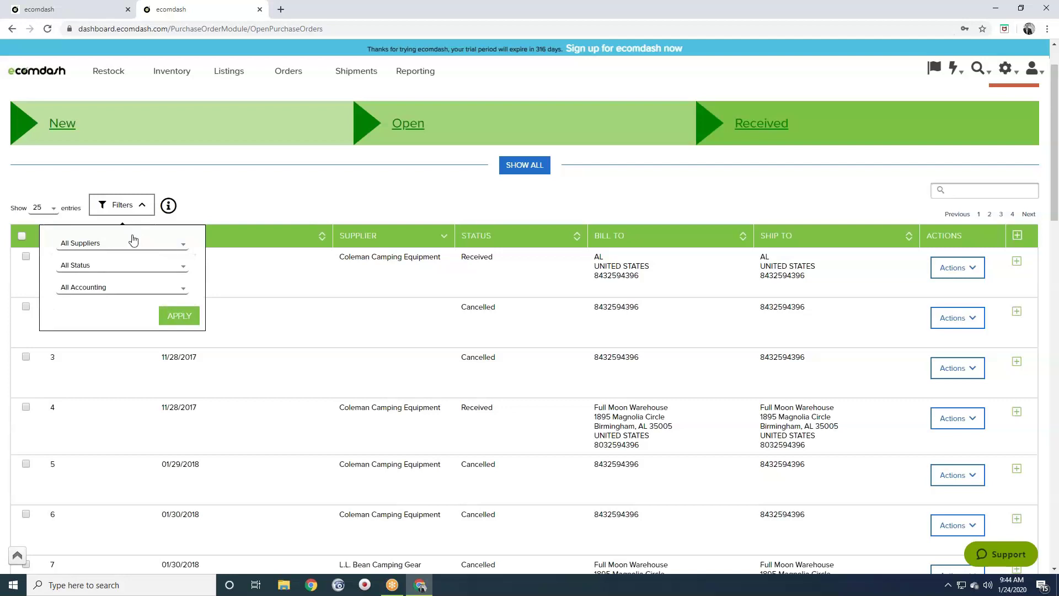
click(115, 289)
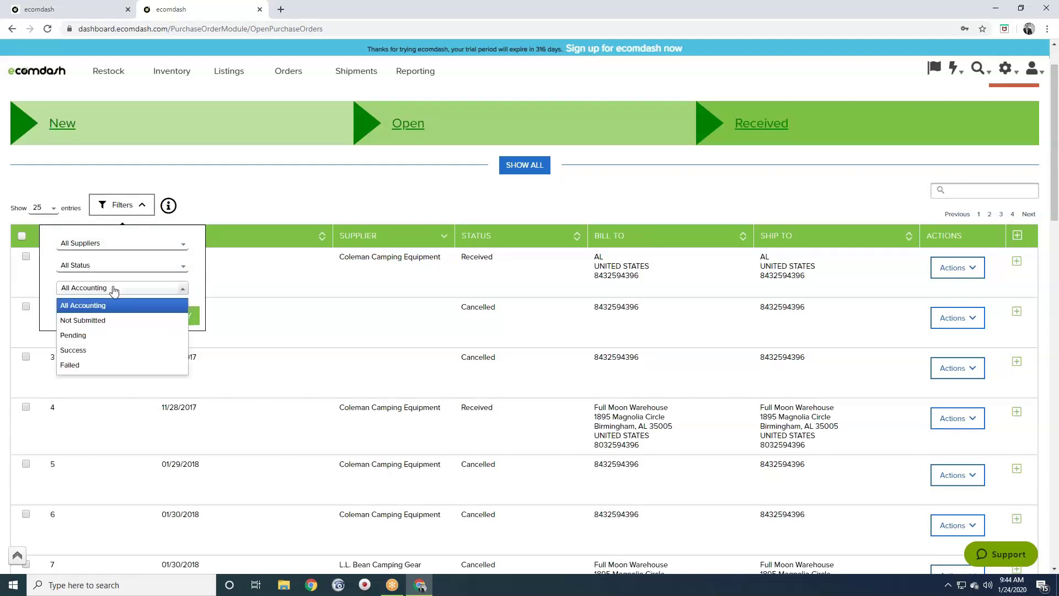
click(114, 289)
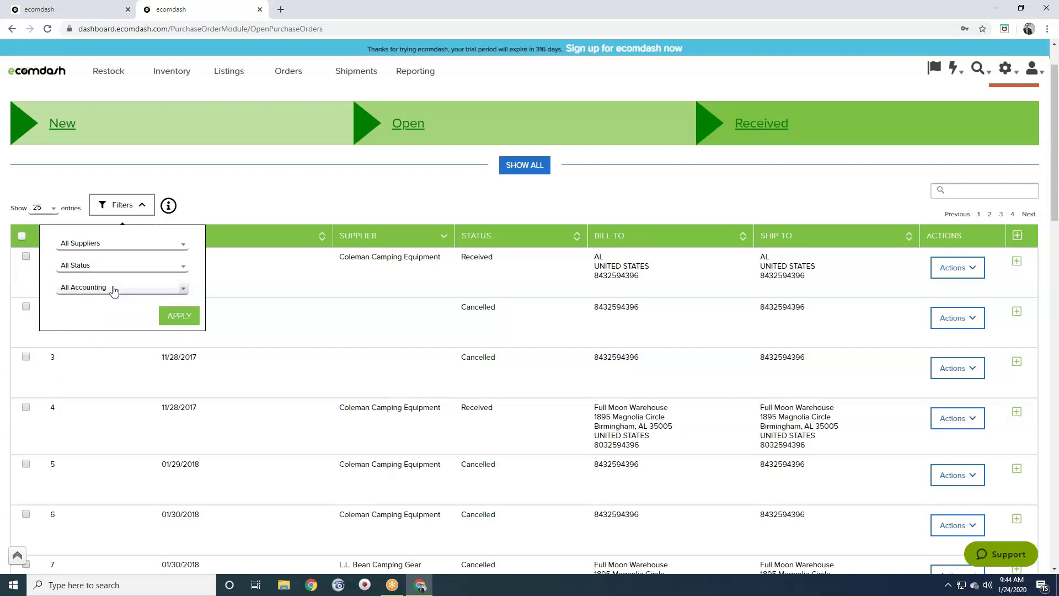
click(135, 215)
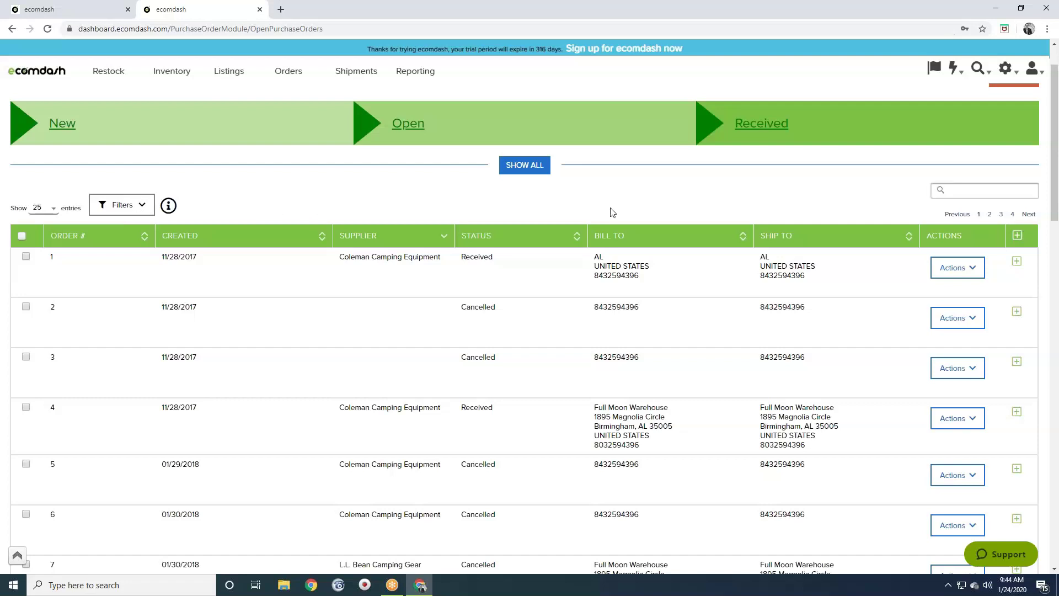
Open the Restock area's work orders and review the New, Open and Completed lists
scroll(600, 214, up, 1)
mouse_move(108, 77)
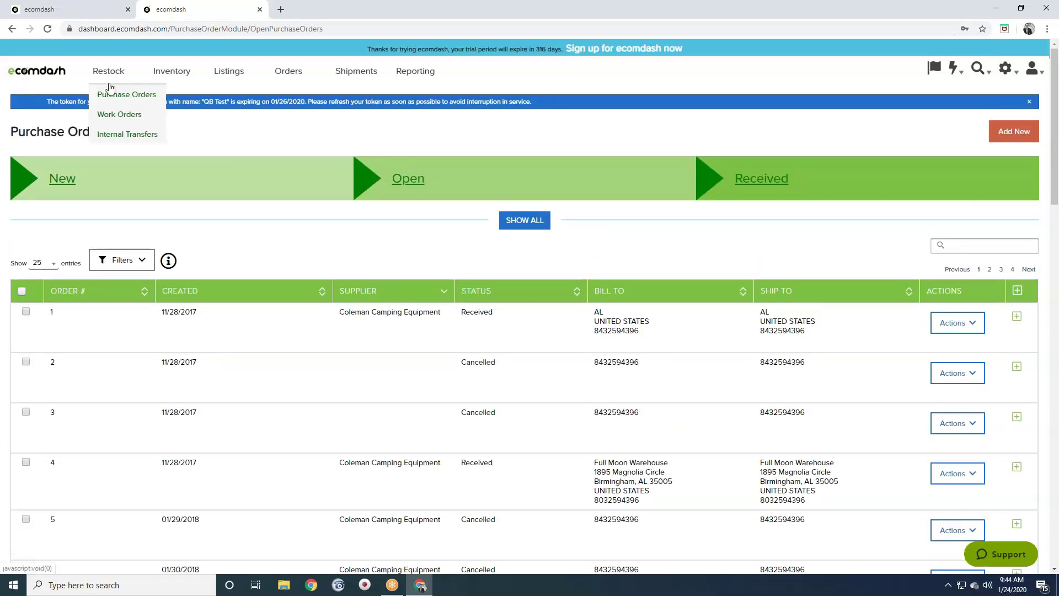
click(106, 119)
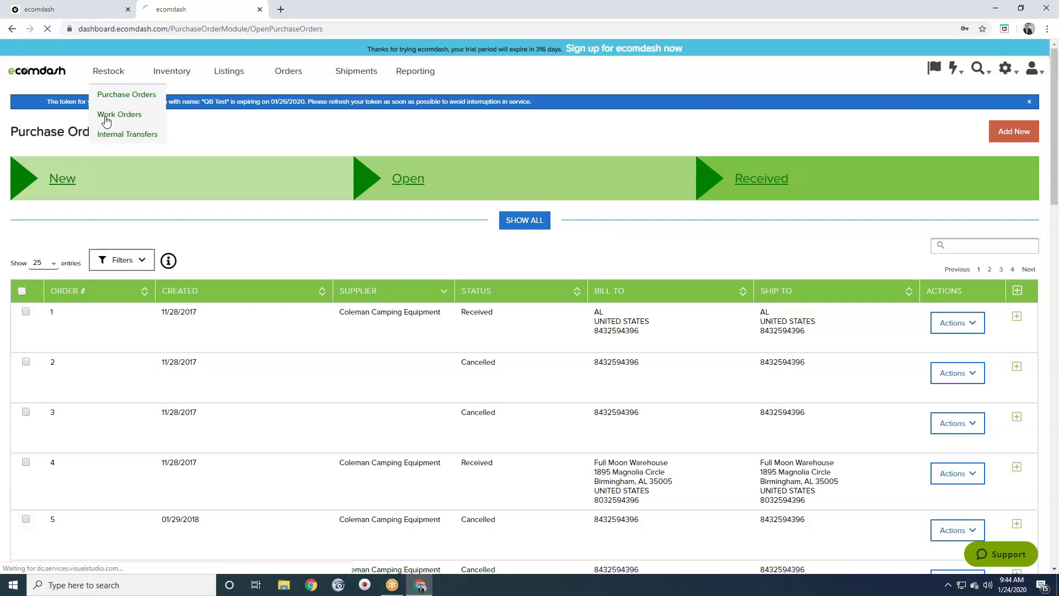
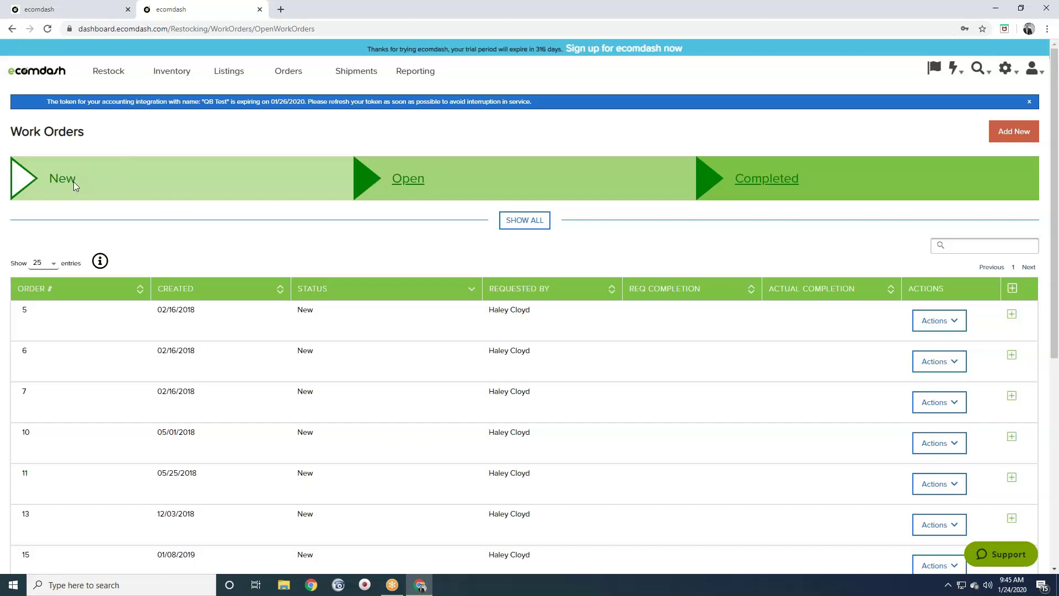
click(415, 186)
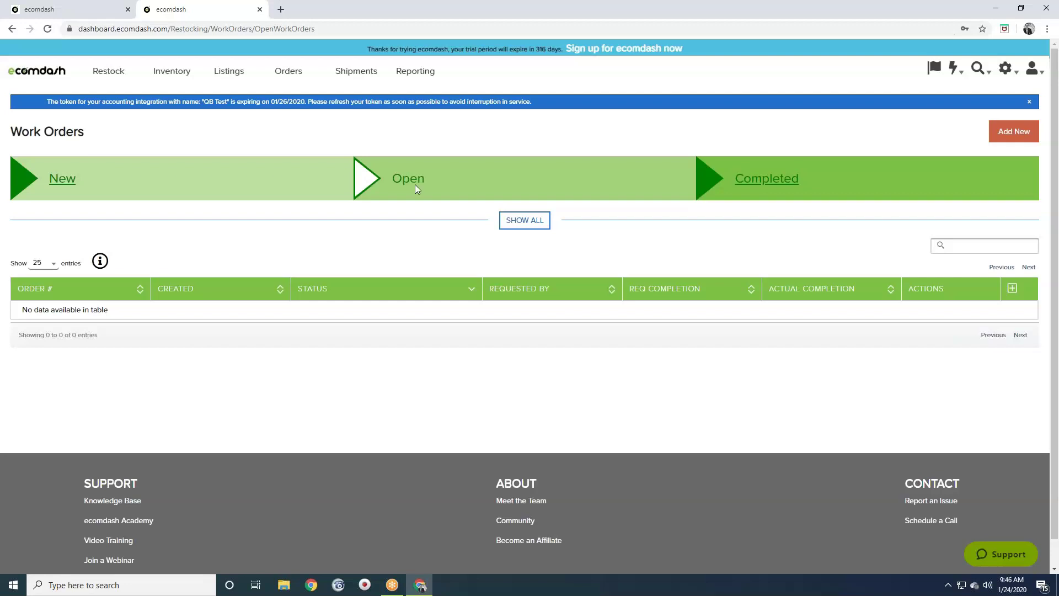
click(775, 179)
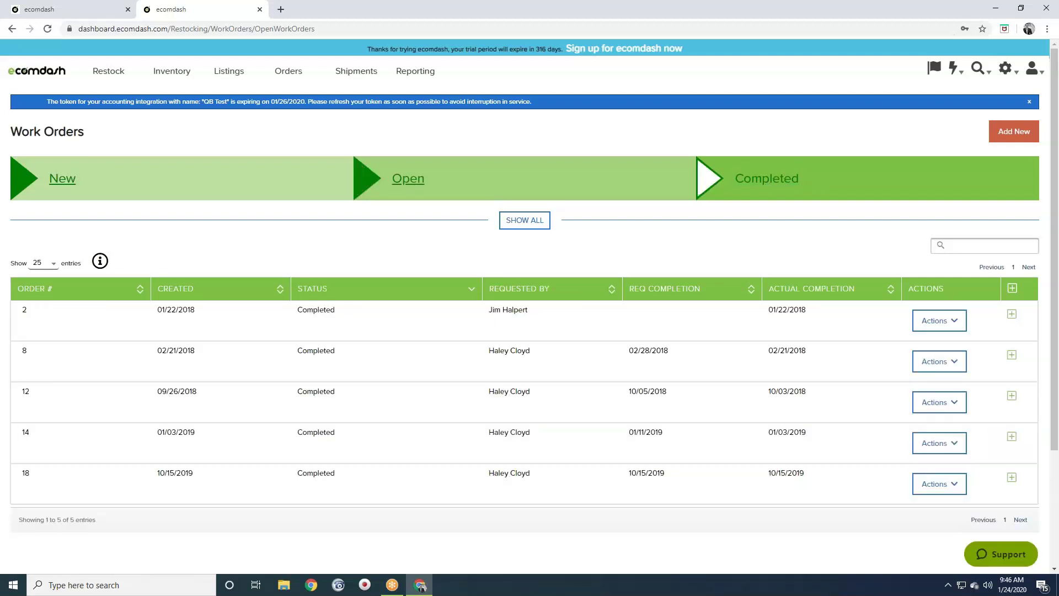
View the first completed work order, check the Blue Necklace line's component details, and return to the work orders list
click(939, 320)
click(936, 342)
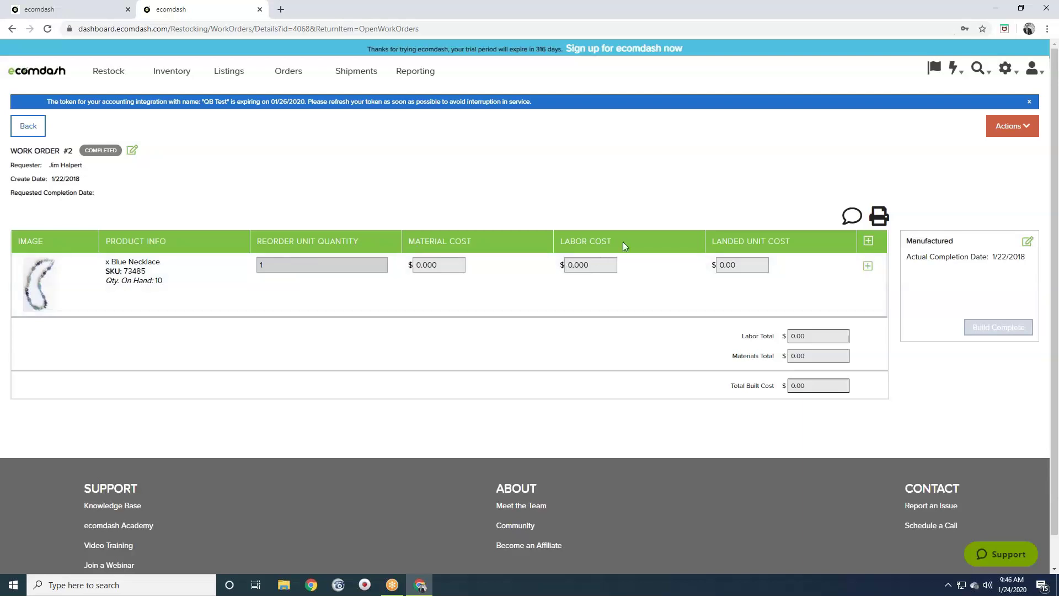
click(867, 267)
click(866, 269)
click(867, 269)
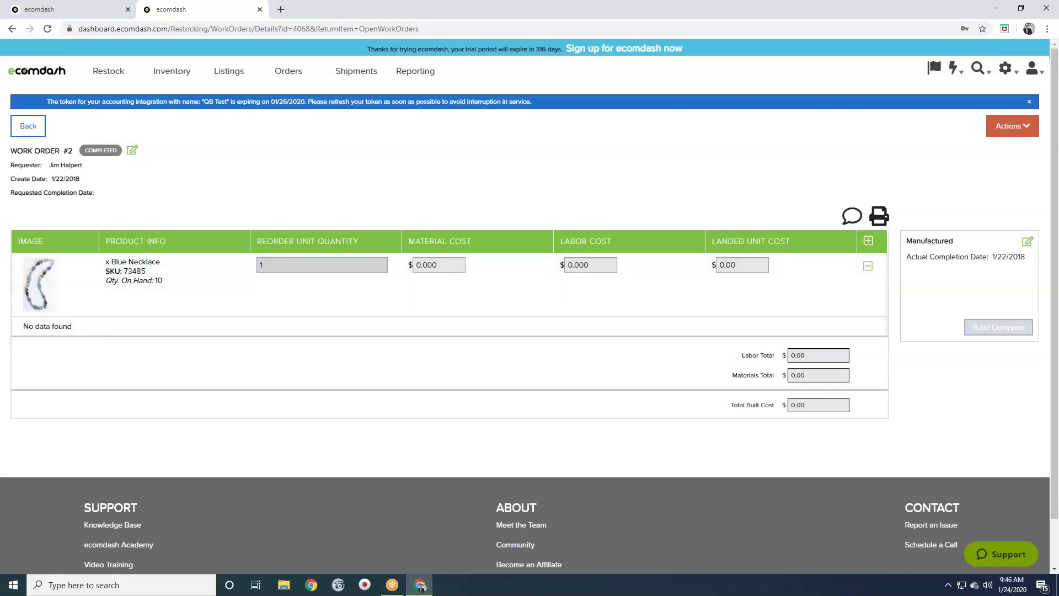
click(871, 271)
click(40, 128)
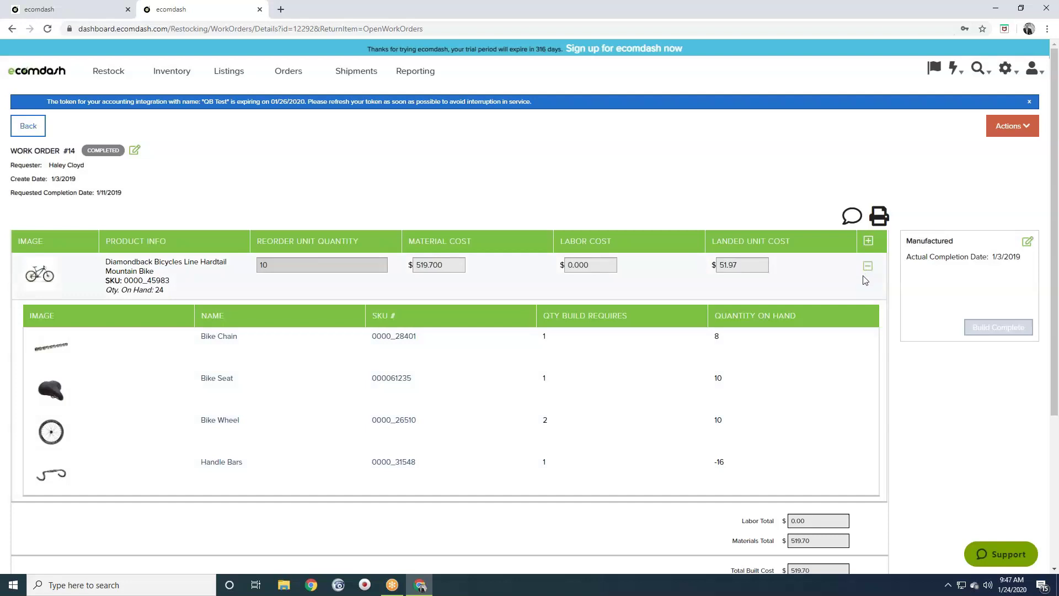
Examine the mountain bike work order's components, cost totals and Manufactured section, and return to browse the new work orders
scroll(865, 280, down, 1)
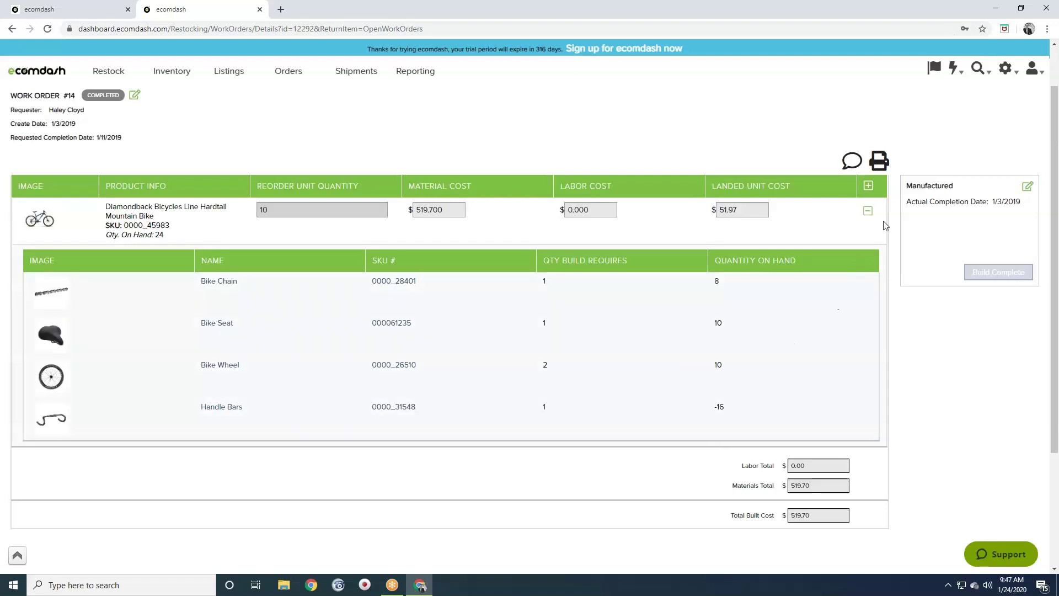
click(867, 210)
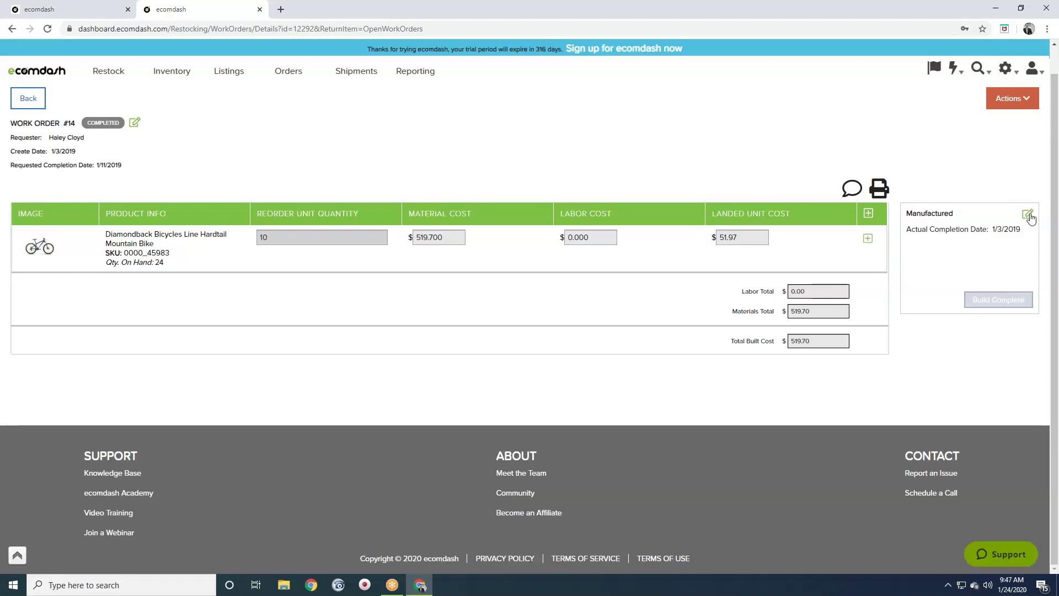
click(18, 101)
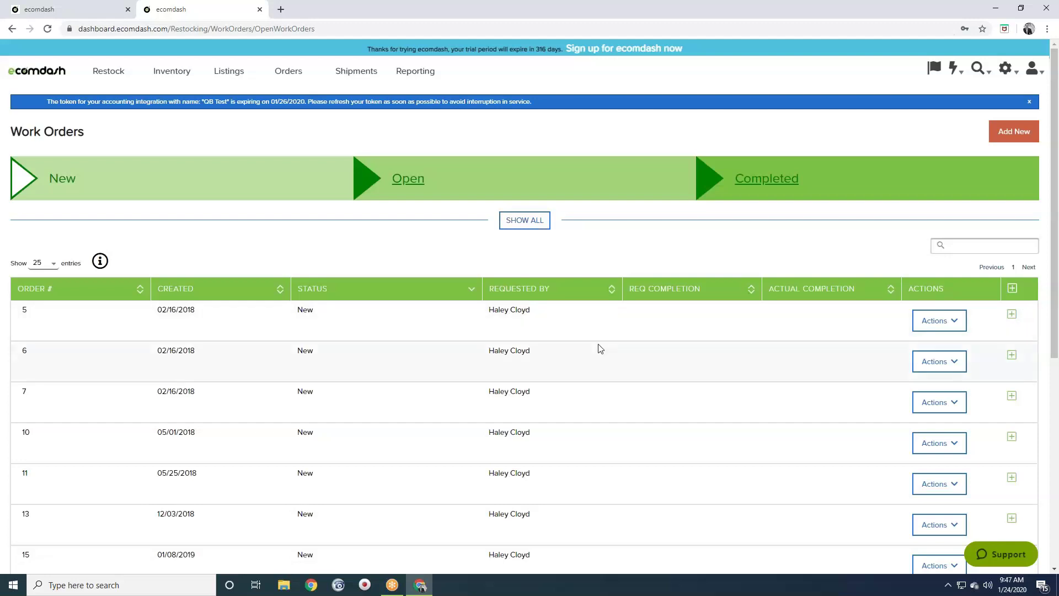
scroll(559, 353, down, 6)
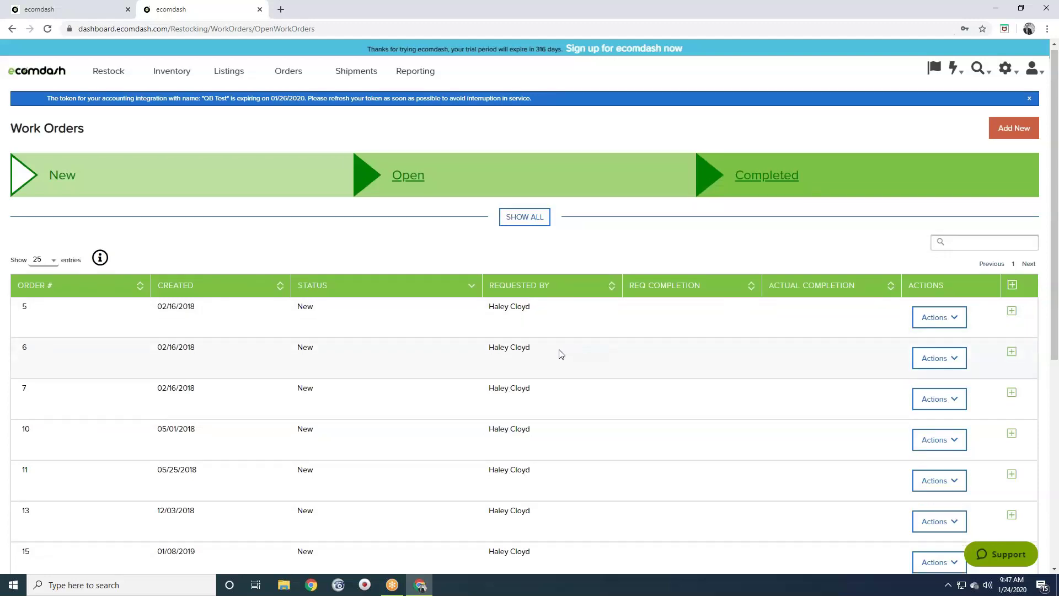
scroll(560, 353, up, 6)
Open the Restock area's internal transfers and view the new transfer from North Carolina Warehouse to Colorado Warehouse
mouse_move(108, 71)
click(119, 136)
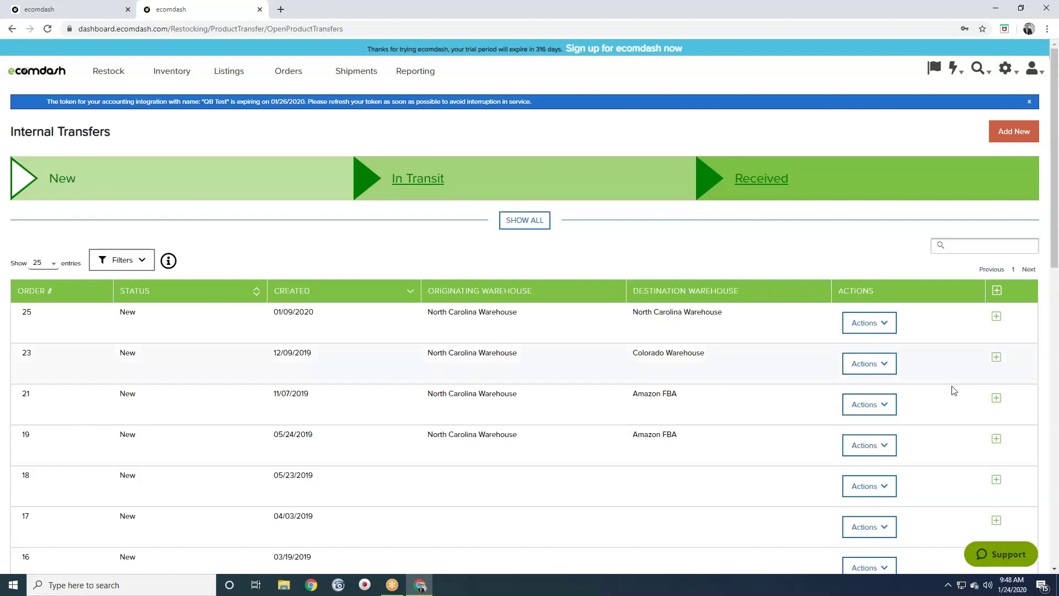
click(851, 368)
click(858, 367)
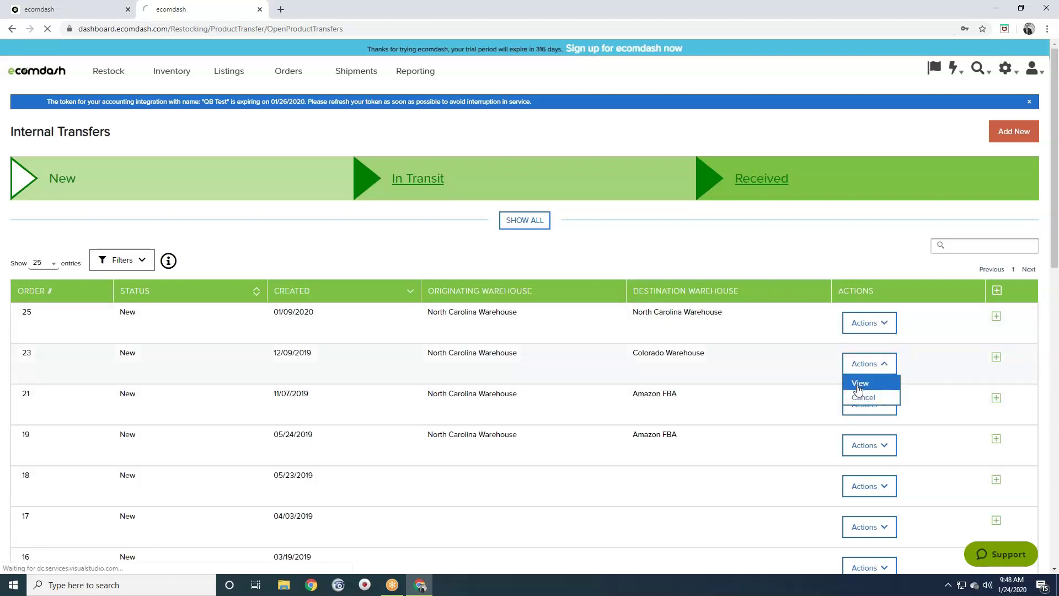
click(859, 385)
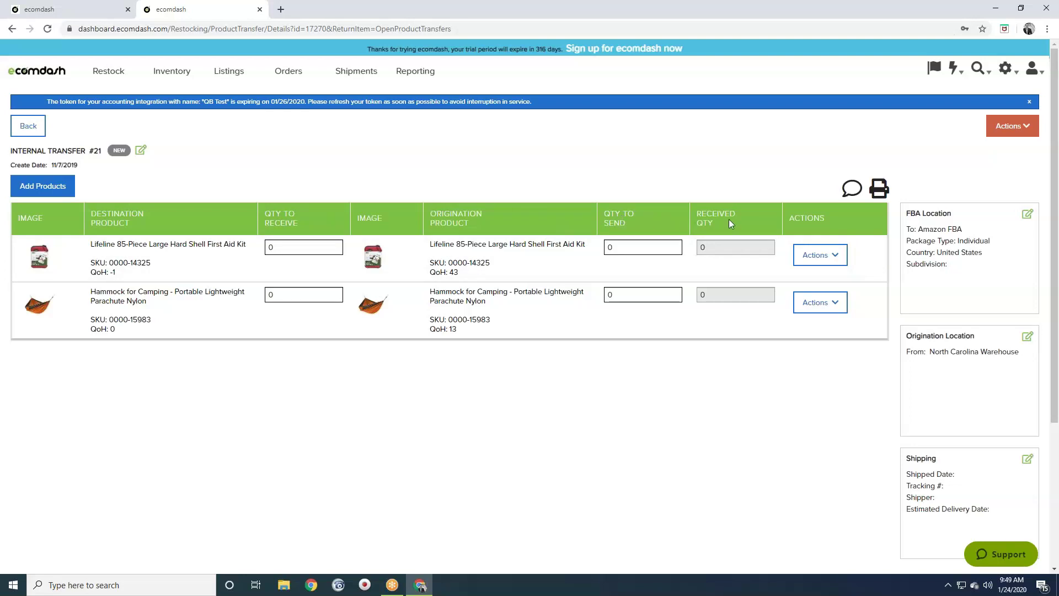
Review the Amazon FBA transfer's first aid kit line actions and its FBA location, origination location and shipping sections
click(813, 255)
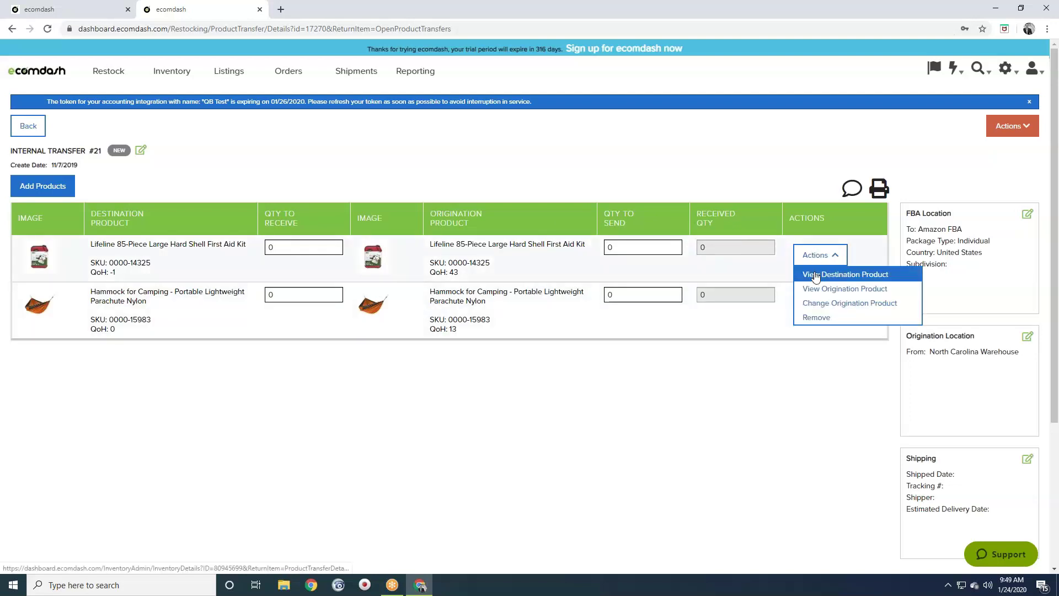
click(805, 308)
click(805, 308)
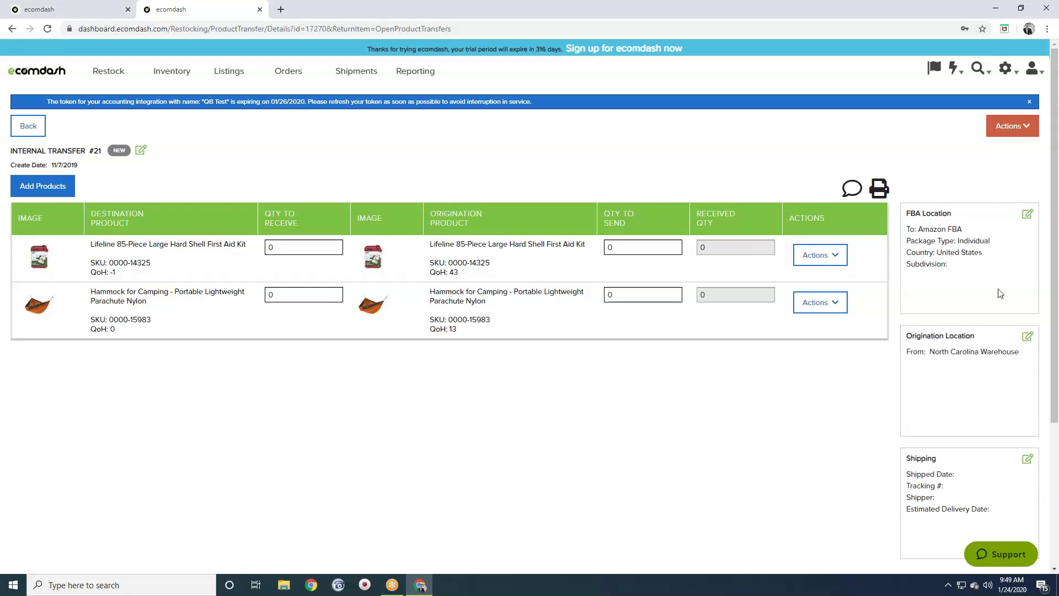
scroll(998, 292, down, 1)
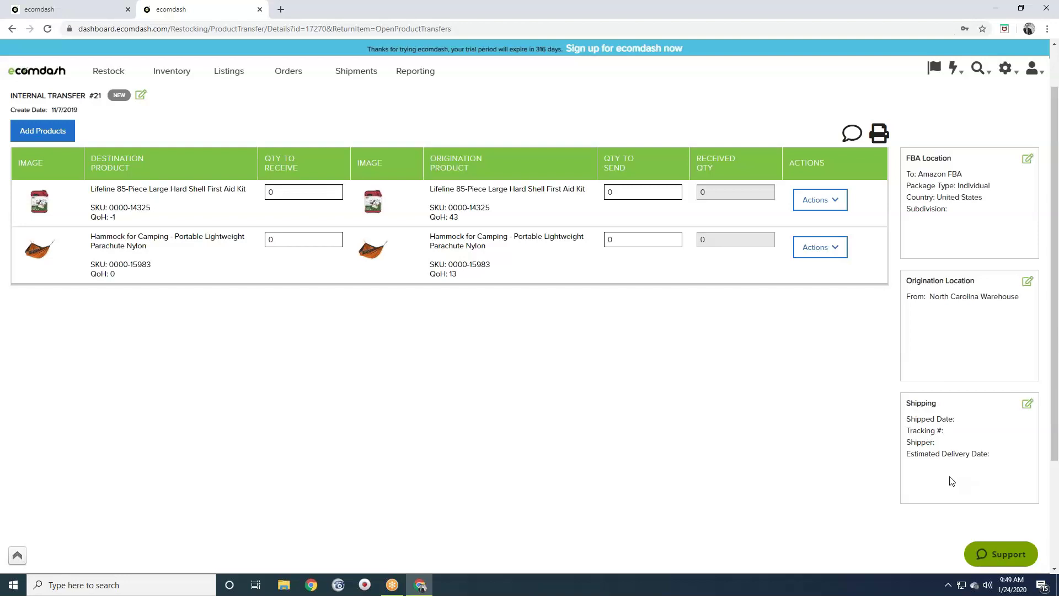
scroll(771, 357, up, 1)
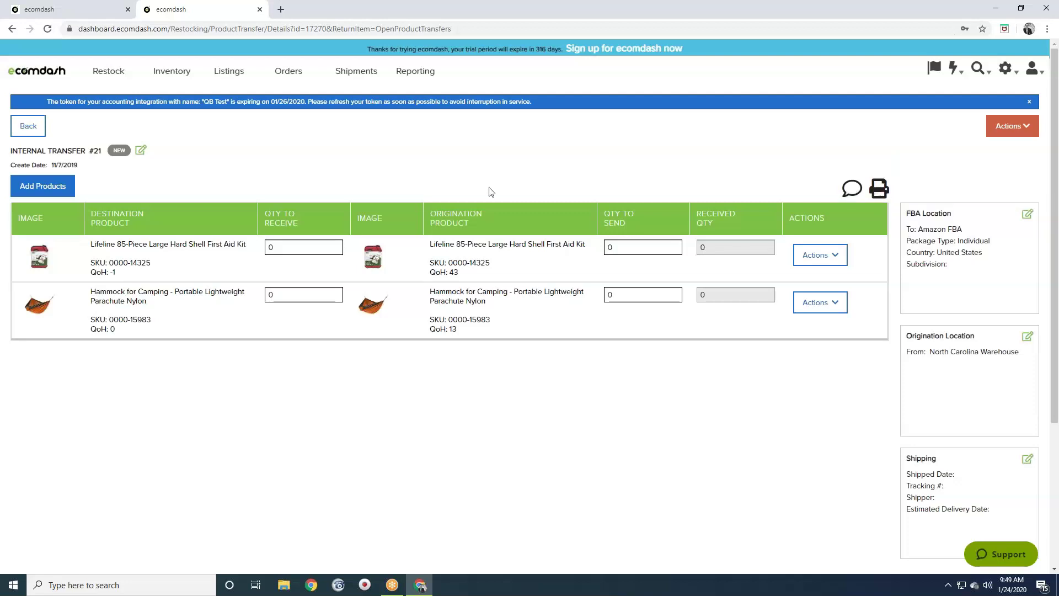
Return to the internal transfers list and review its origination and destination warehouse filters
click(27, 126)
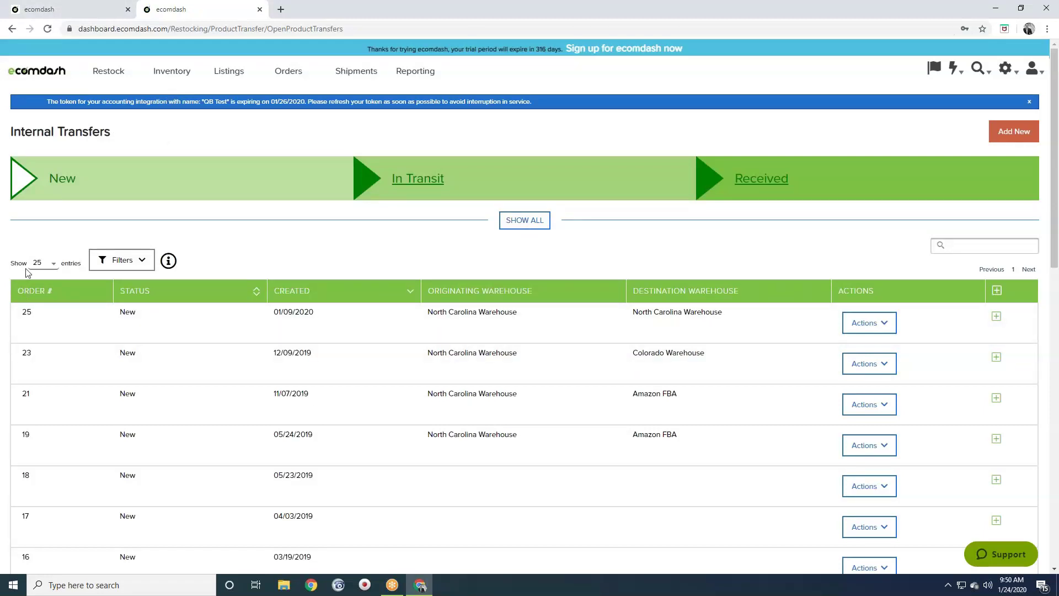
click(148, 262)
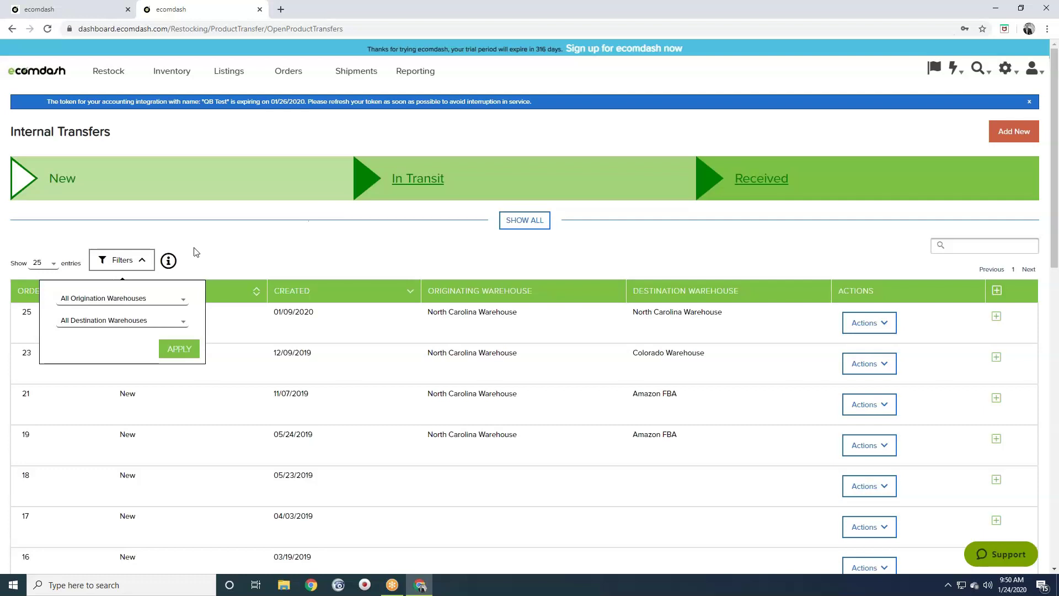
click(98, 262)
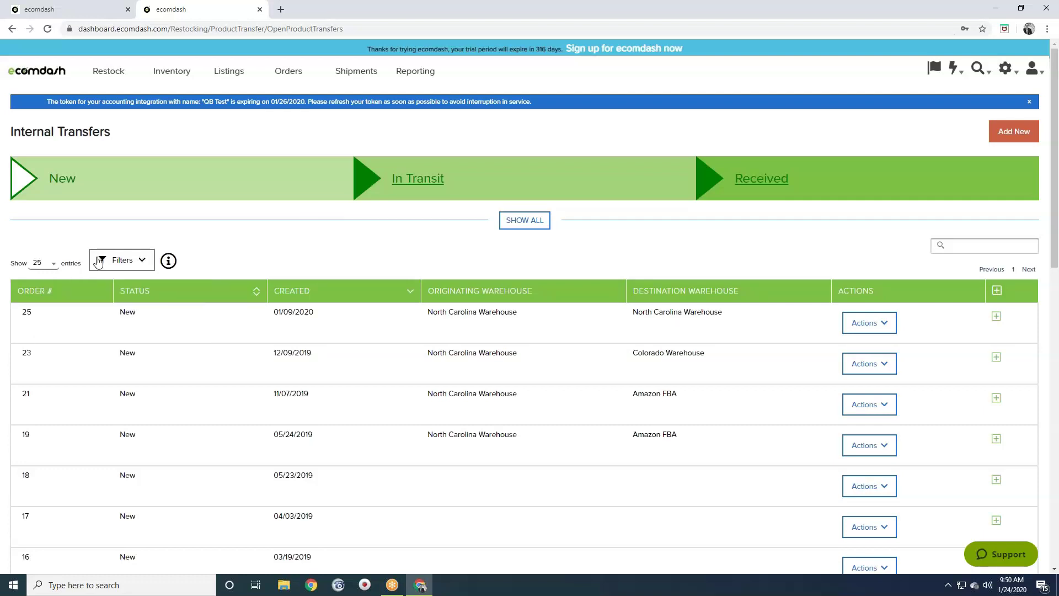
Open the overview of all listings and examine each product's active, not listed and draft channels
mouse_move(229, 77)
click(234, 97)
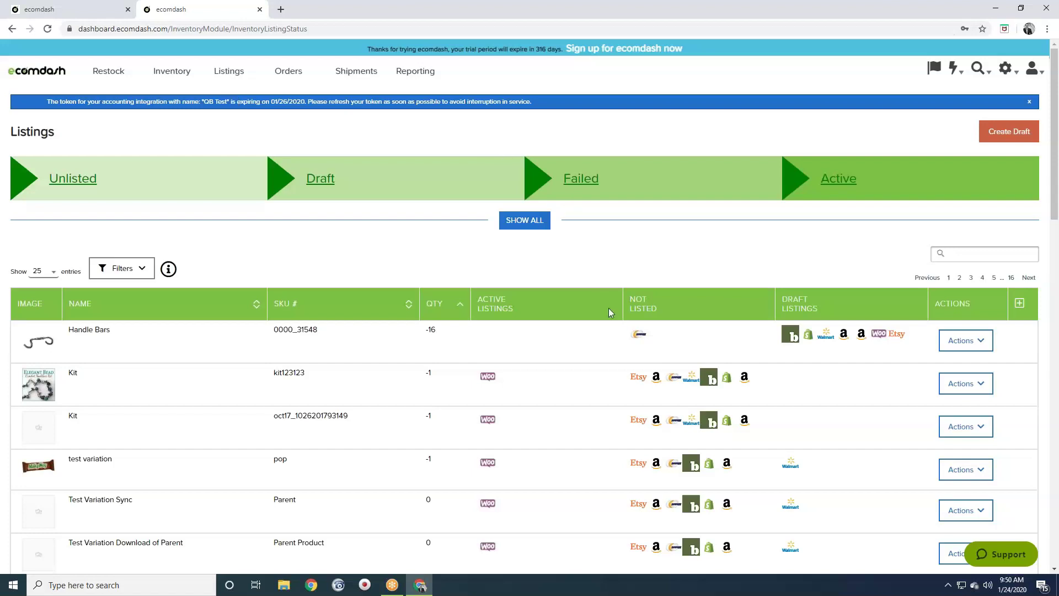
scroll(608, 308, down, 3)
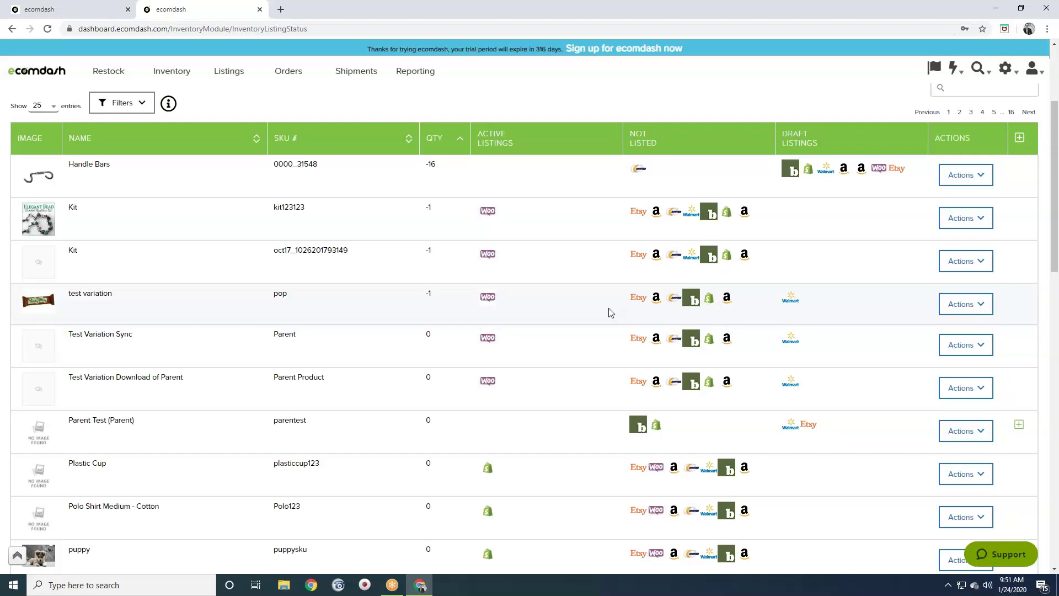
scroll(584, 237, down, 6)
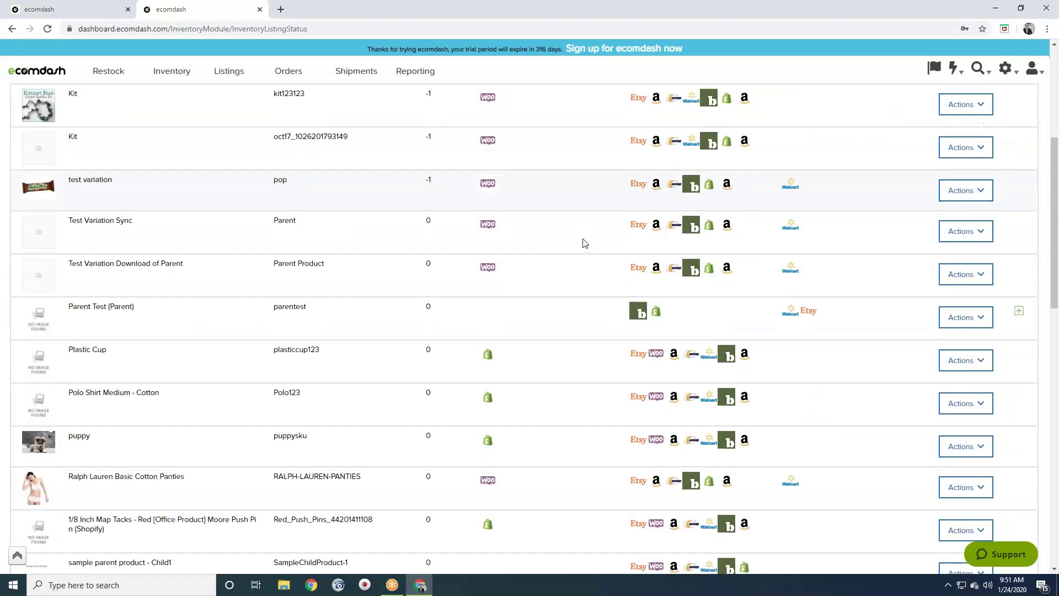
scroll(575, 258, down, 3)
scroll(520, 476, down, 4)
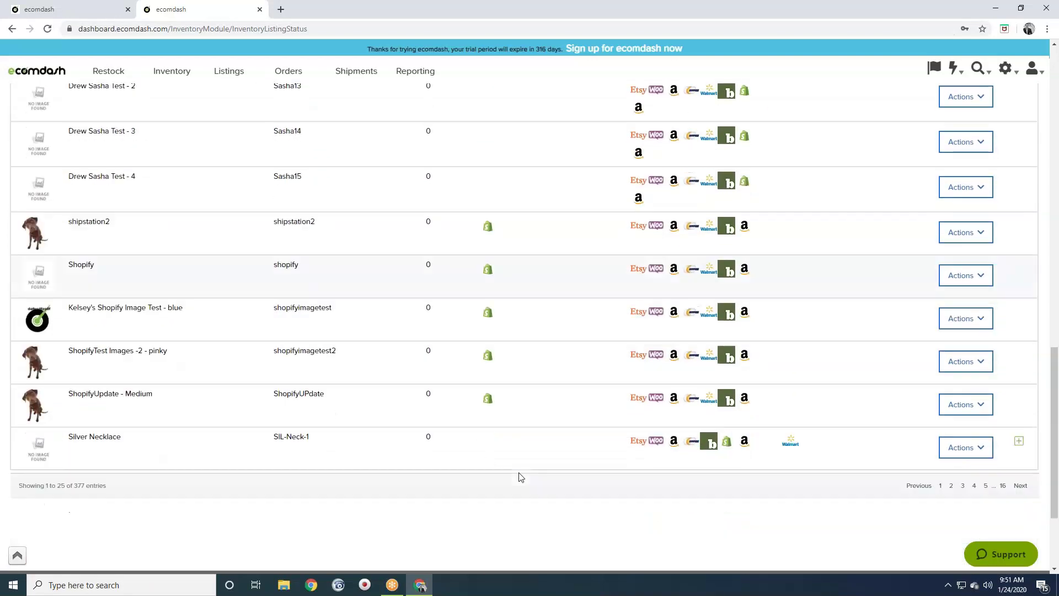
scroll(534, 436, up, 11)
scroll(532, 434, up, 5)
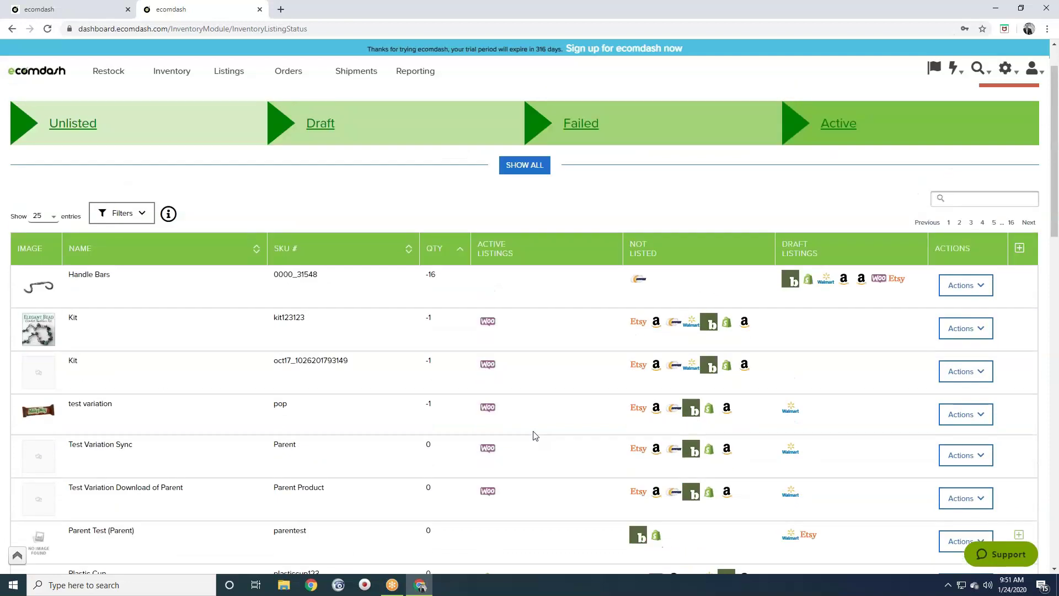
Check which actions are available for the Handle Bars product in the listings
scroll(703, 223, down, 2)
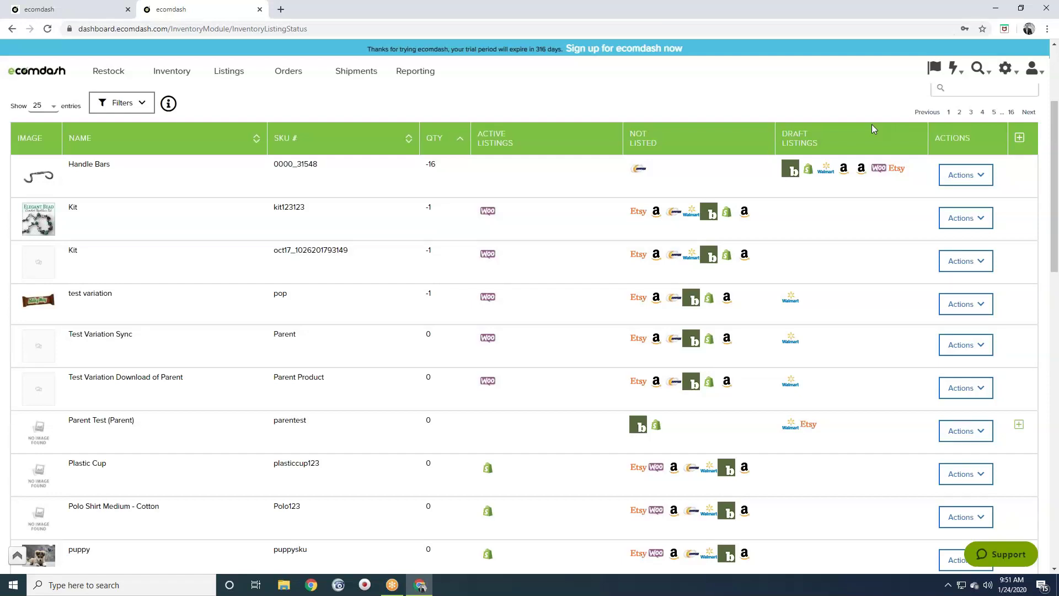
click(983, 181)
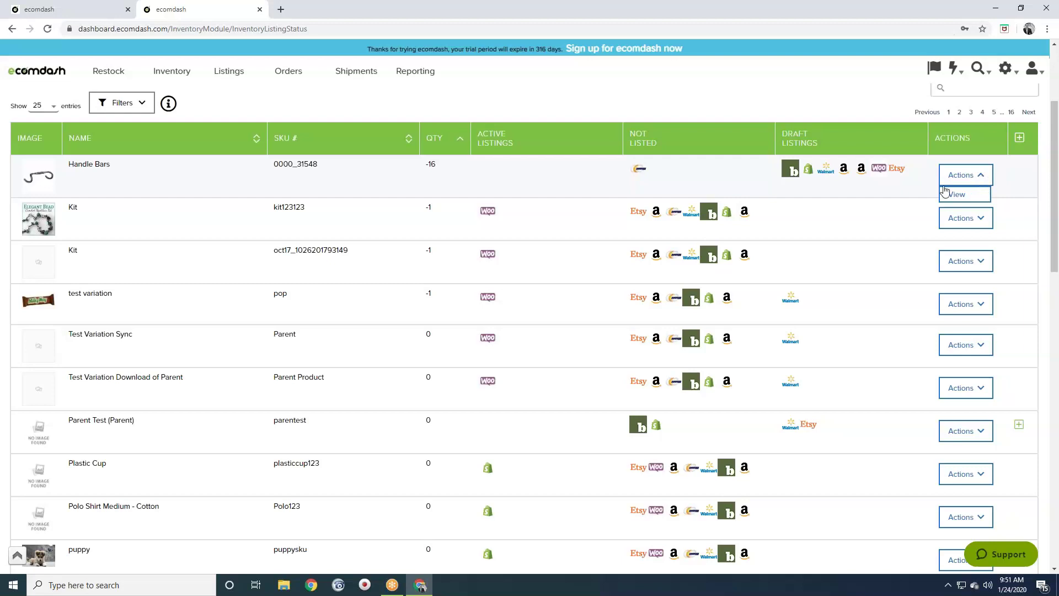
scroll(837, 259, up, 3)
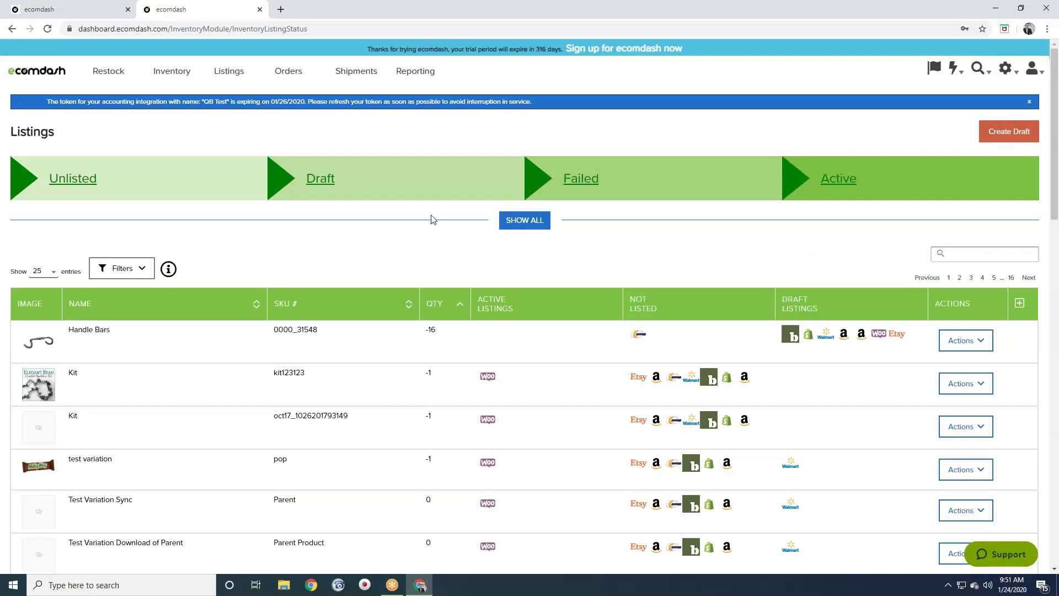
Show the Unlisted listings and find in-stock products that are not listed on a selected channel
click(76, 188)
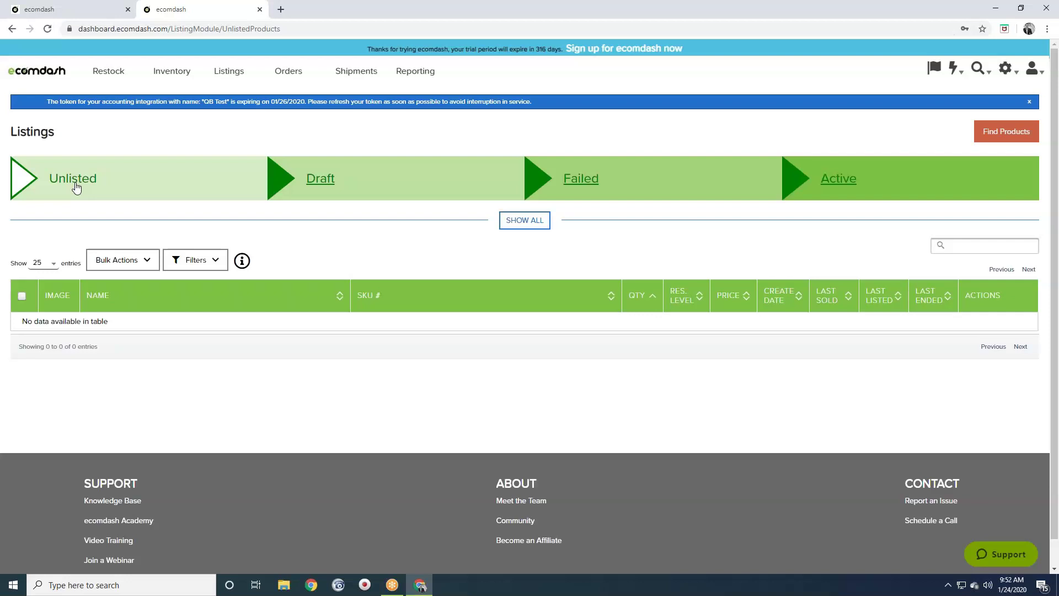
click(987, 137)
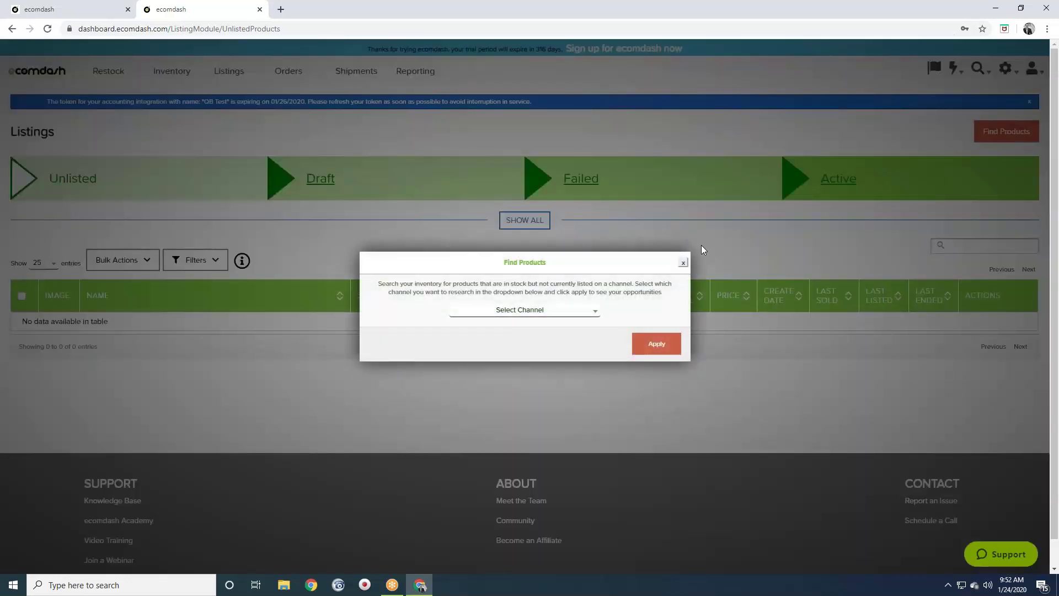
click(570, 310)
click(514, 358)
click(649, 353)
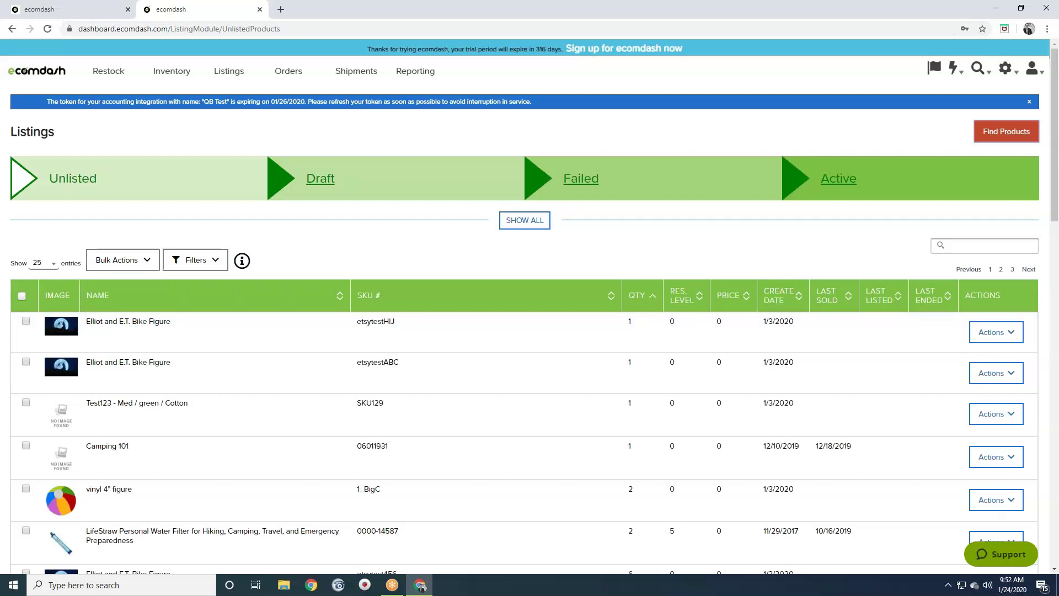
Select all unlisted products on the page, check the bulk actions, and show 500 entries per page
click(22, 297)
click(145, 260)
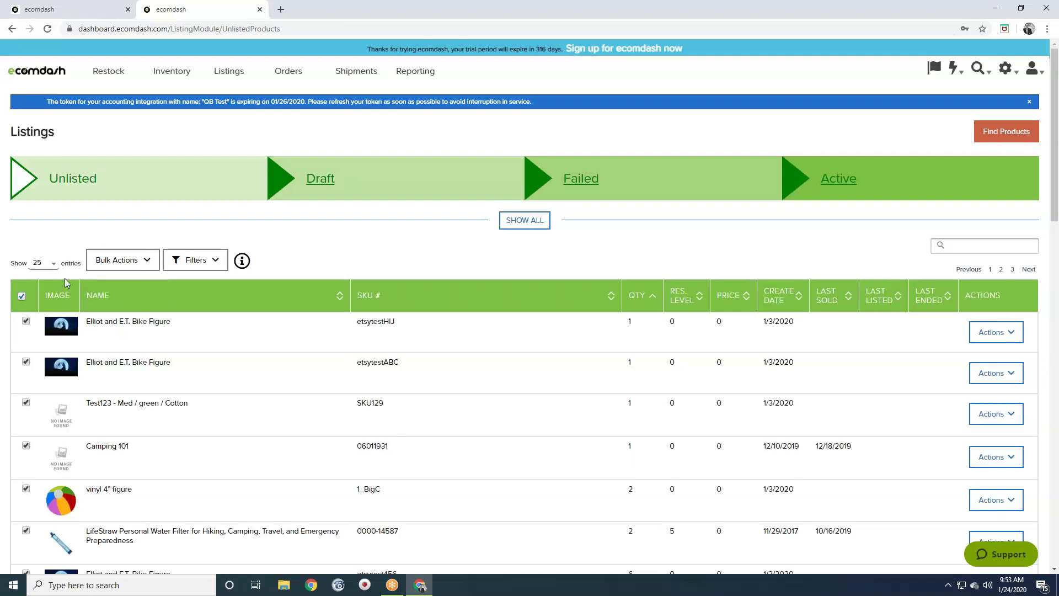
click(41, 262)
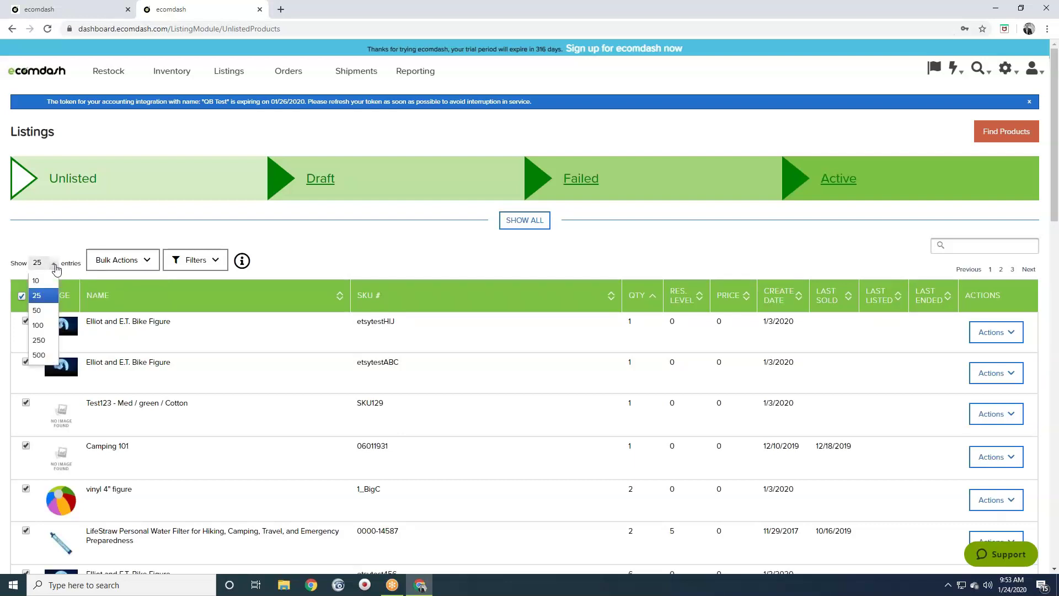
click(43, 355)
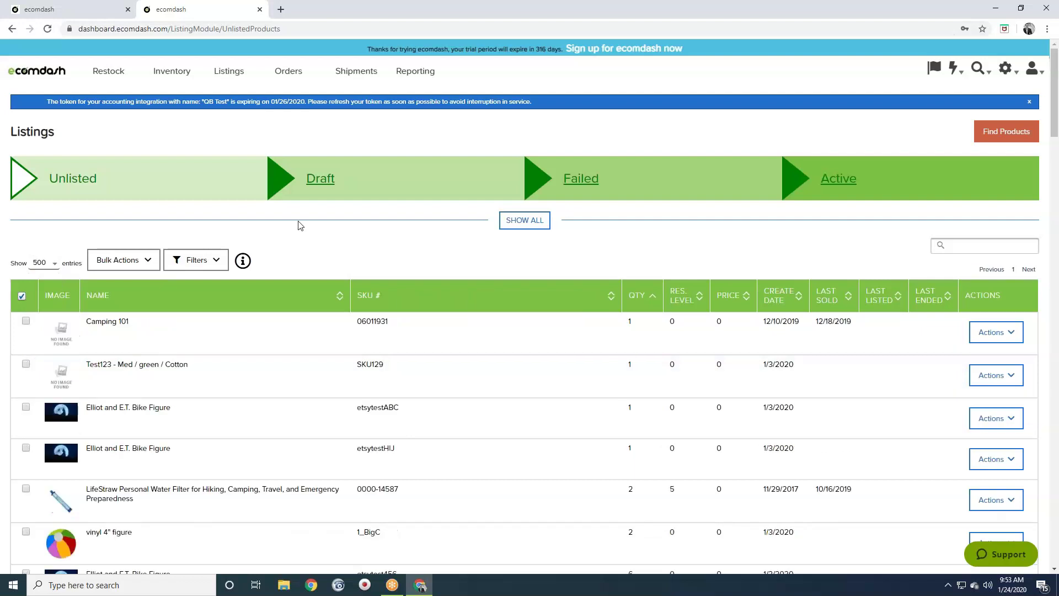
Review the Create Draft and Publish Now bulk actions and the warehouse, variation, relist and tag filters for unlisted products
mouse_move(110, 261)
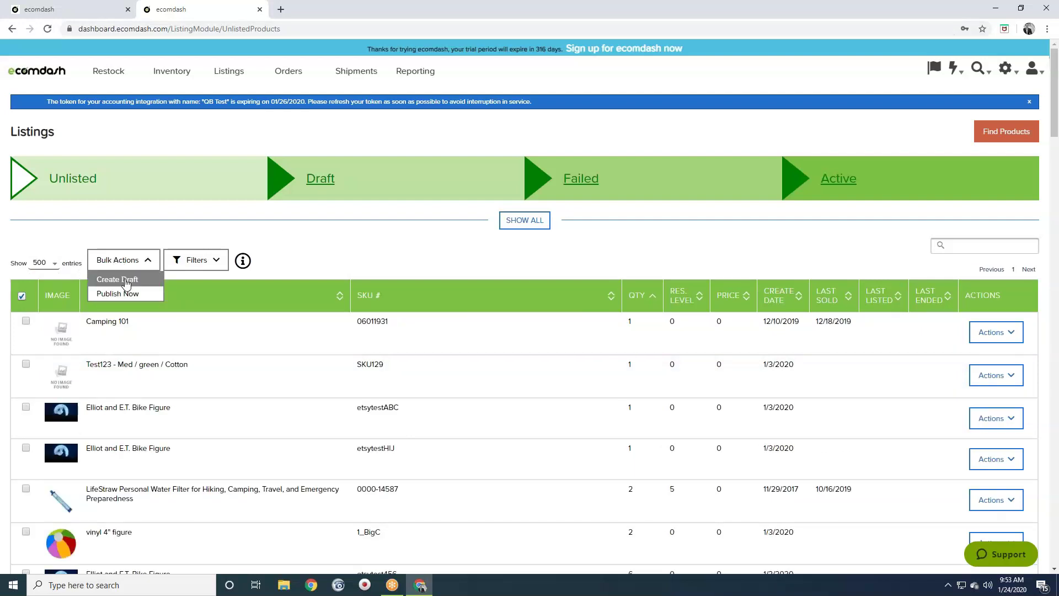
click(126, 280)
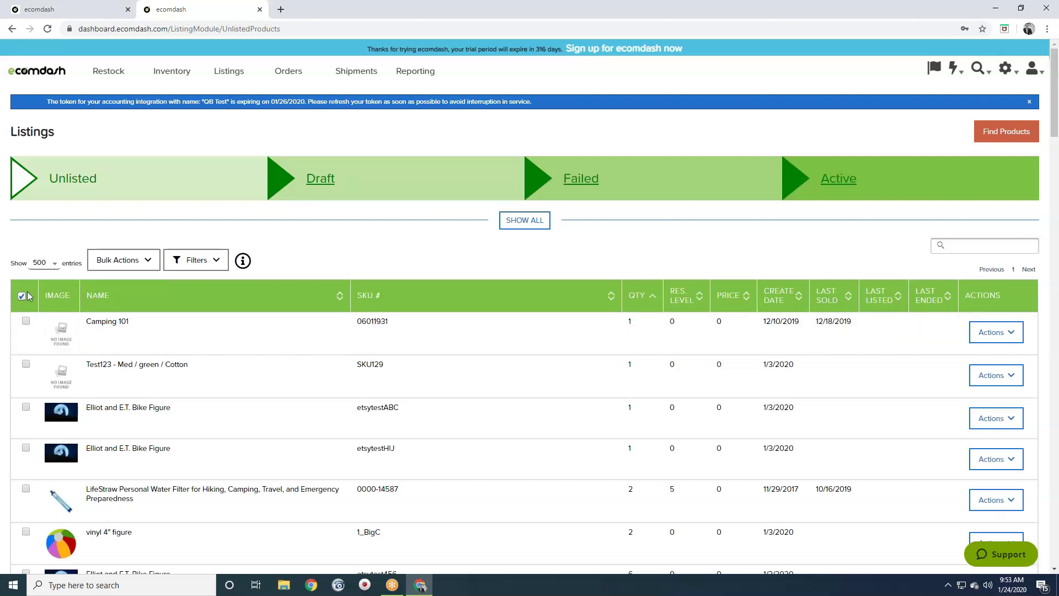
click(212, 260)
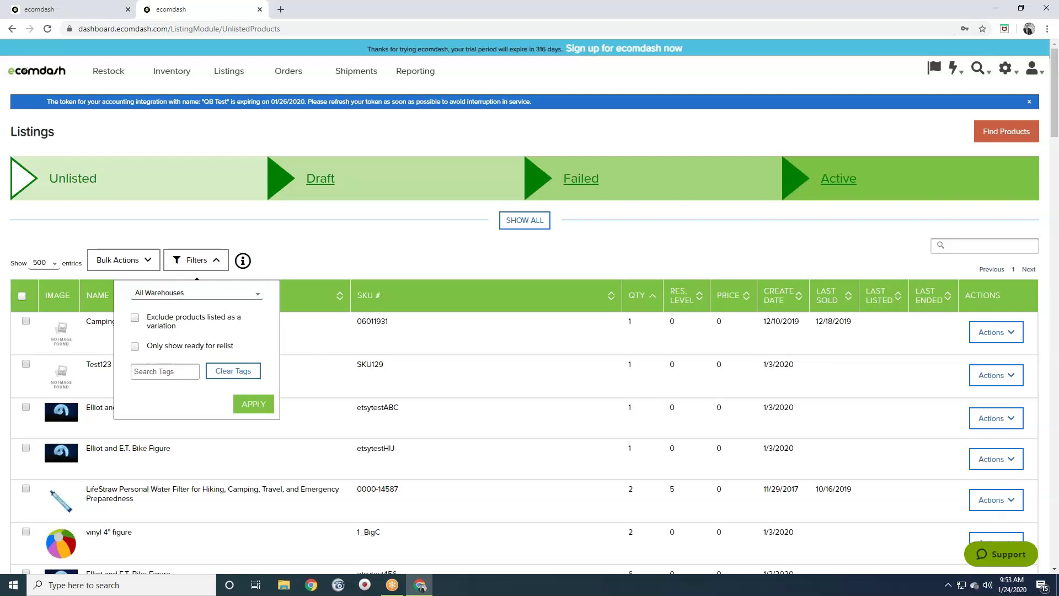
click(213, 263)
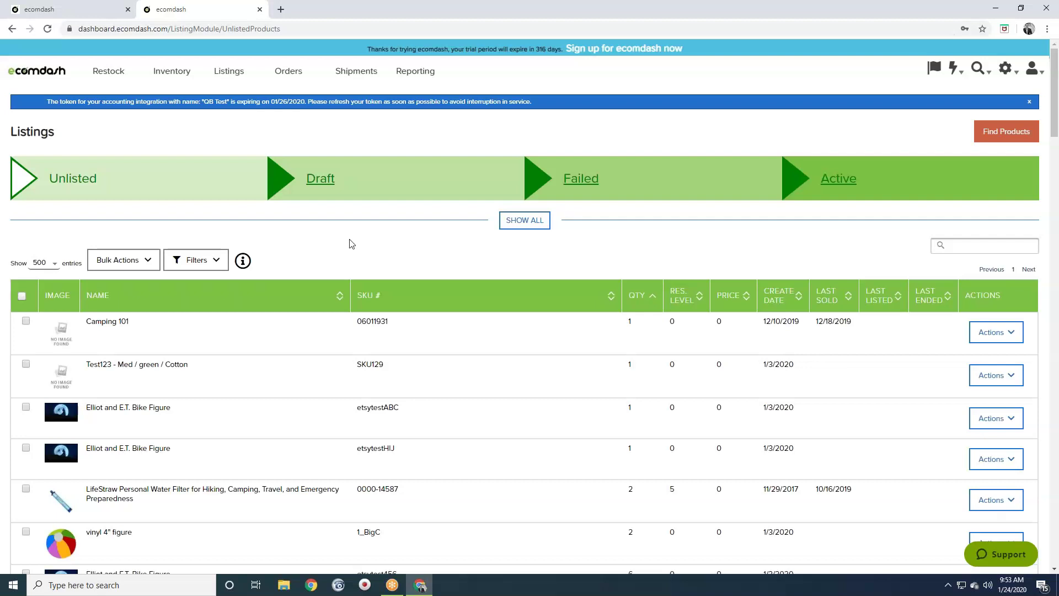
Show the Draft listings and compare the Draft and Edits Required statuses across storefronts
click(325, 182)
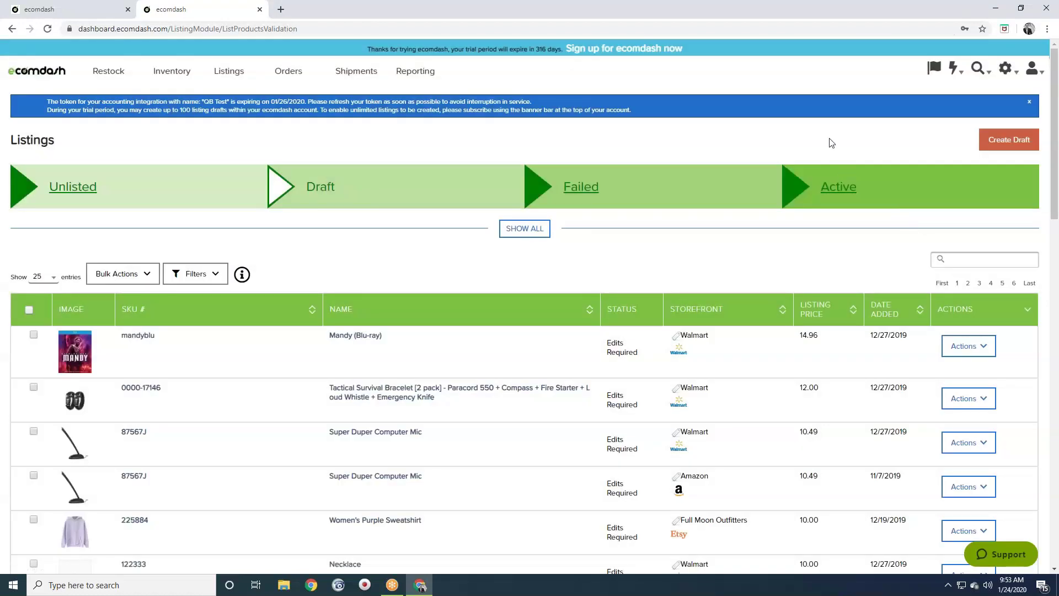
scroll(593, 254, down, 1)
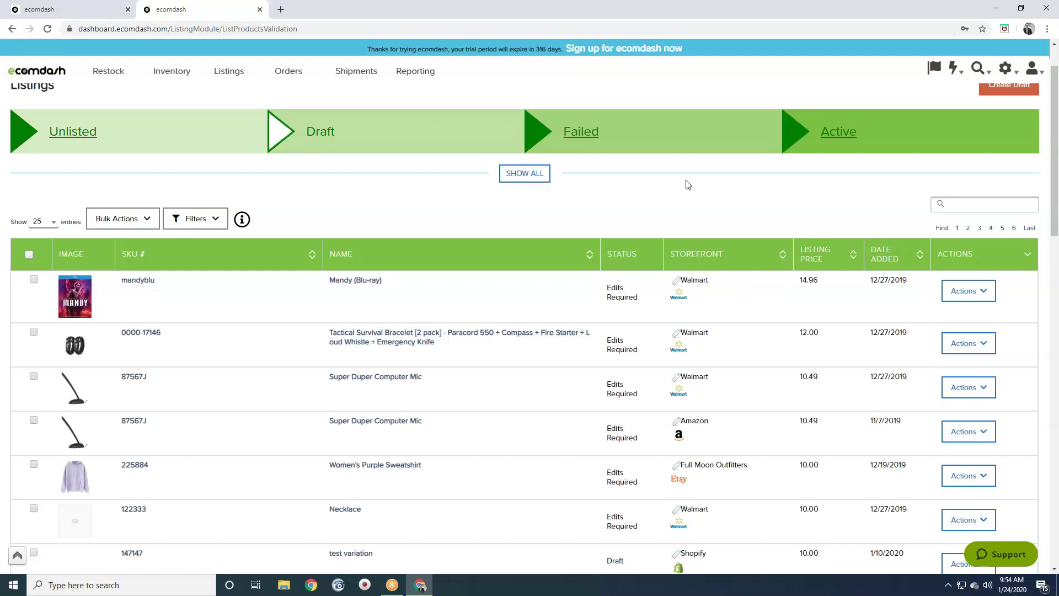
scroll(686, 184, down, 1)
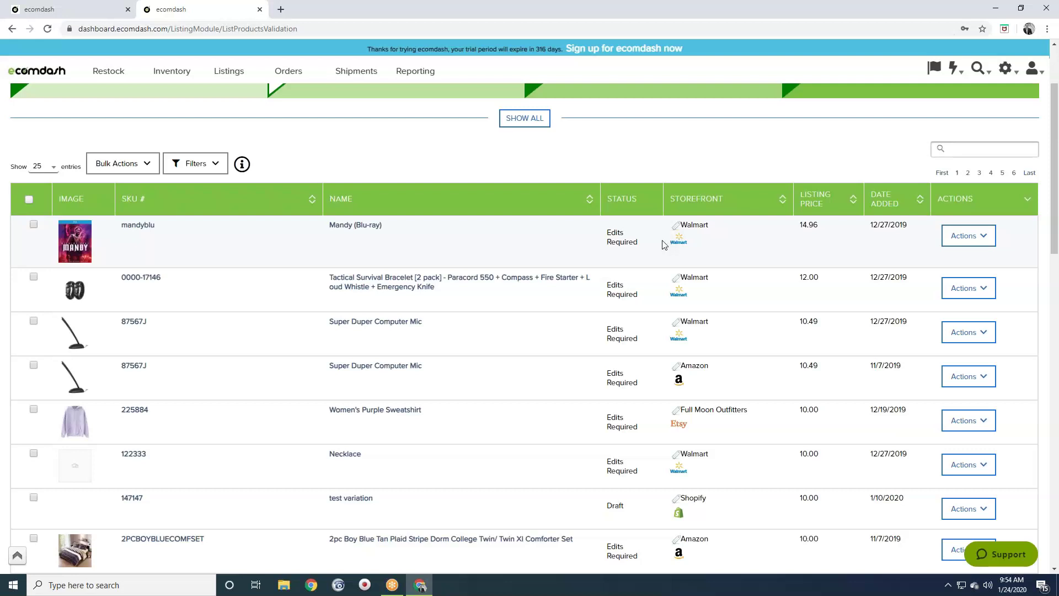
scroll(659, 260, down, 2)
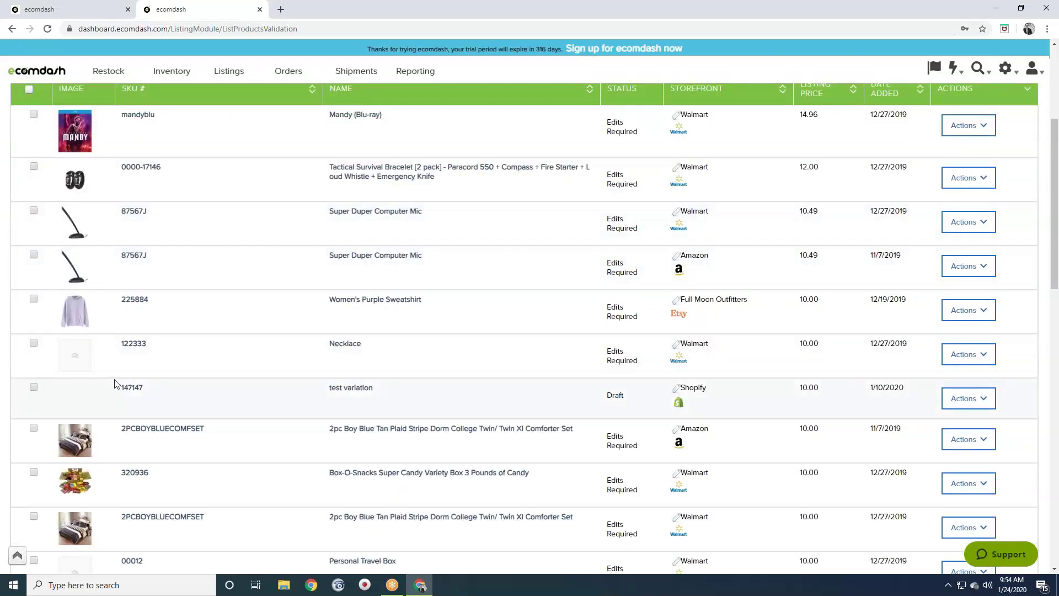
drag(643, 401, 592, 400)
click(638, 393)
scroll(628, 425, up, 1)
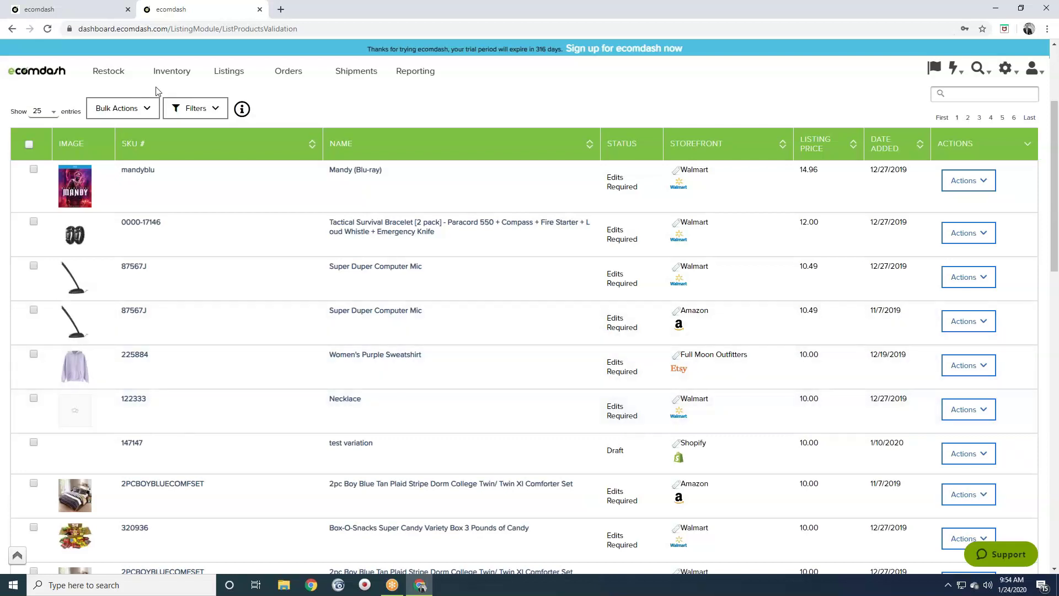
Select all draft listings on the page and look at the Validate Listings bulk action
click(147, 108)
click(34, 441)
click(29, 144)
mouse_move(116, 108)
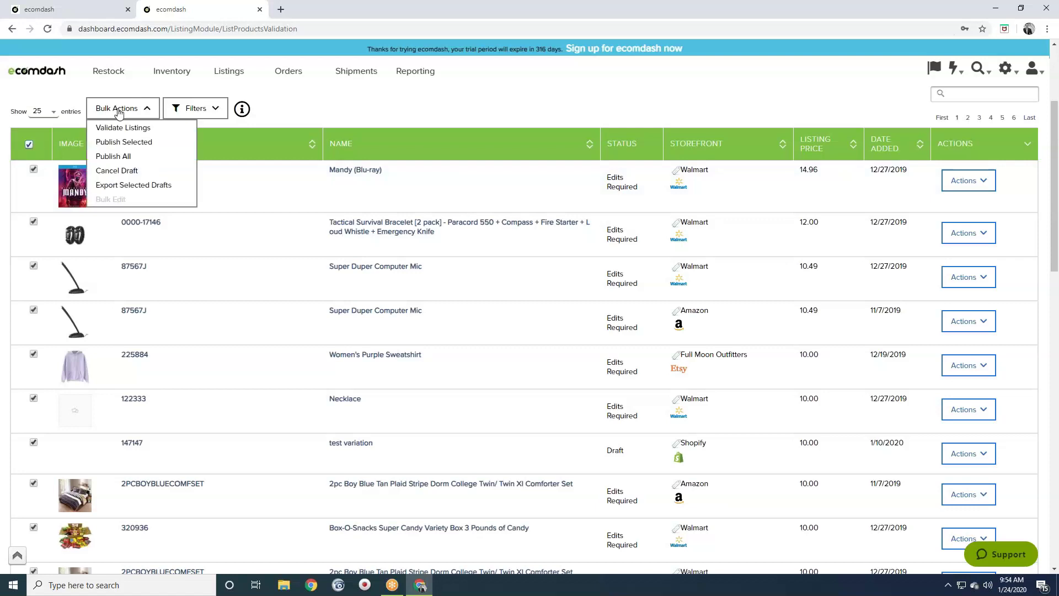
click(158, 130)
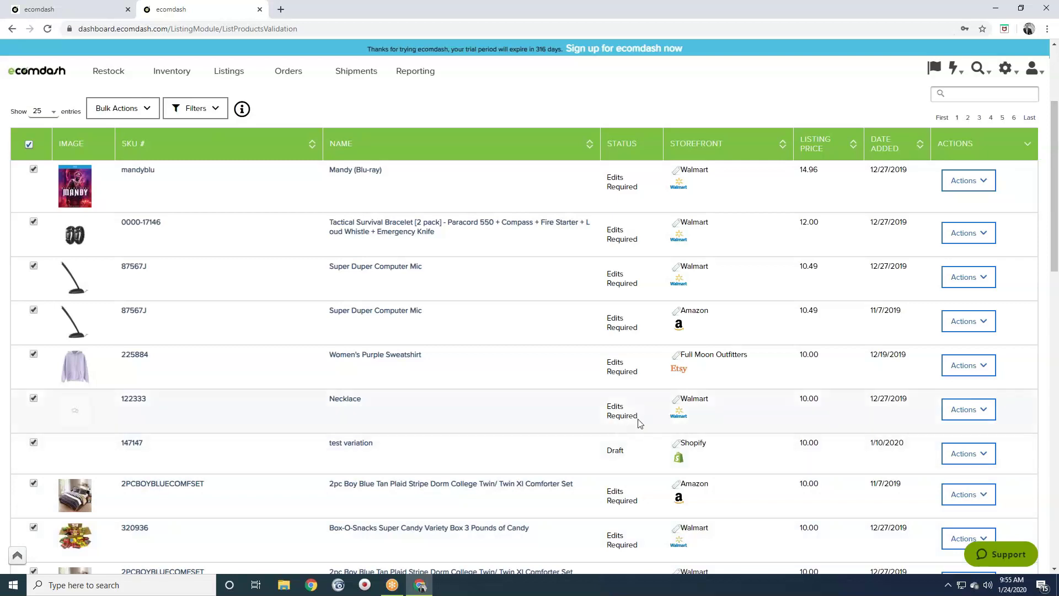
Find draft listings with the Ready status among the selected drafts
scroll(478, 424, down, 1)
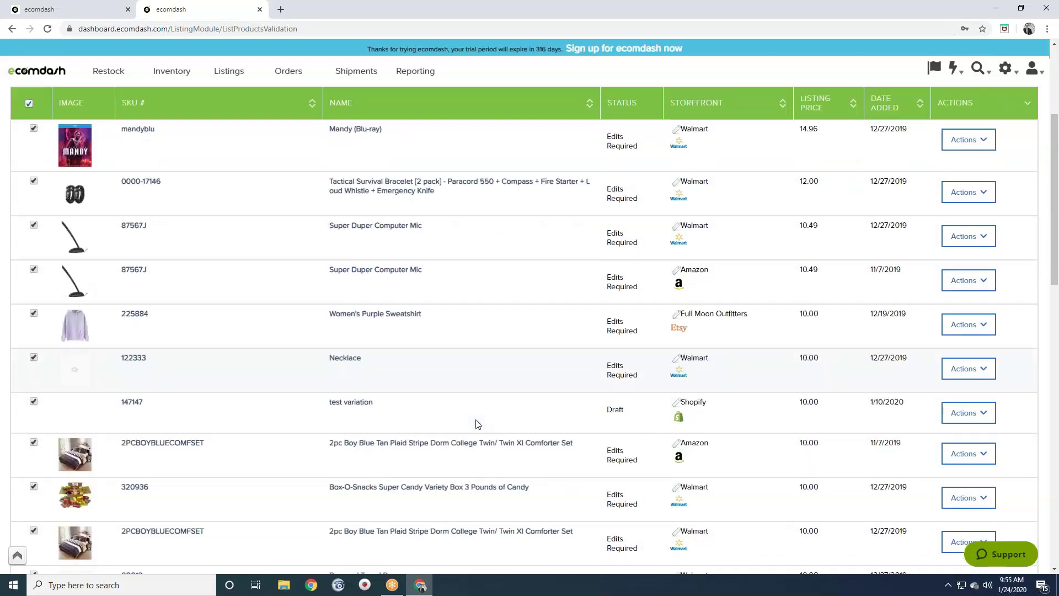
scroll(478, 423, down, 5)
drag(607, 427, 653, 428)
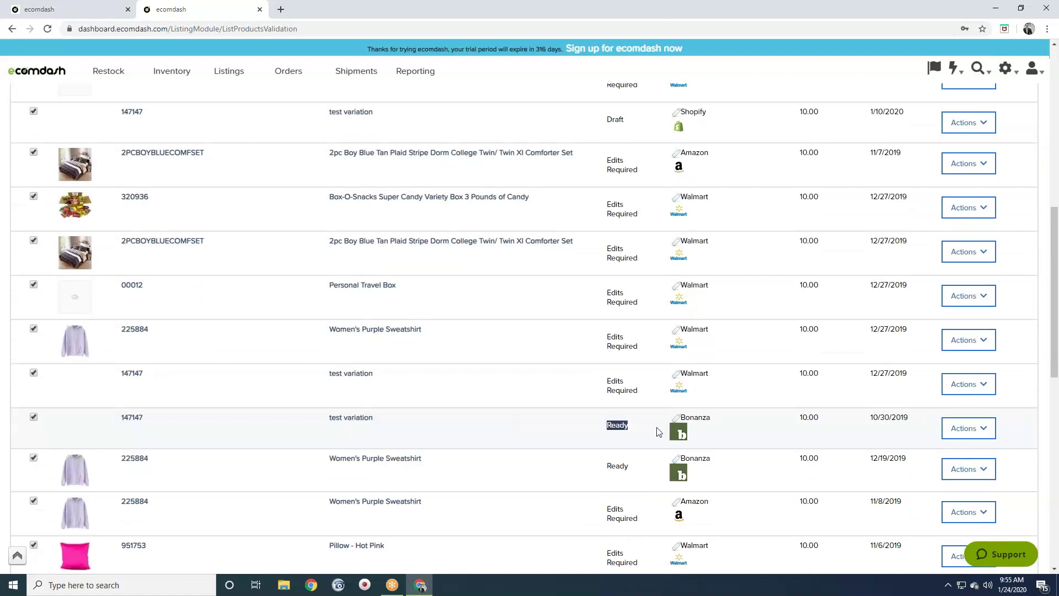
scroll(656, 431, up, 6)
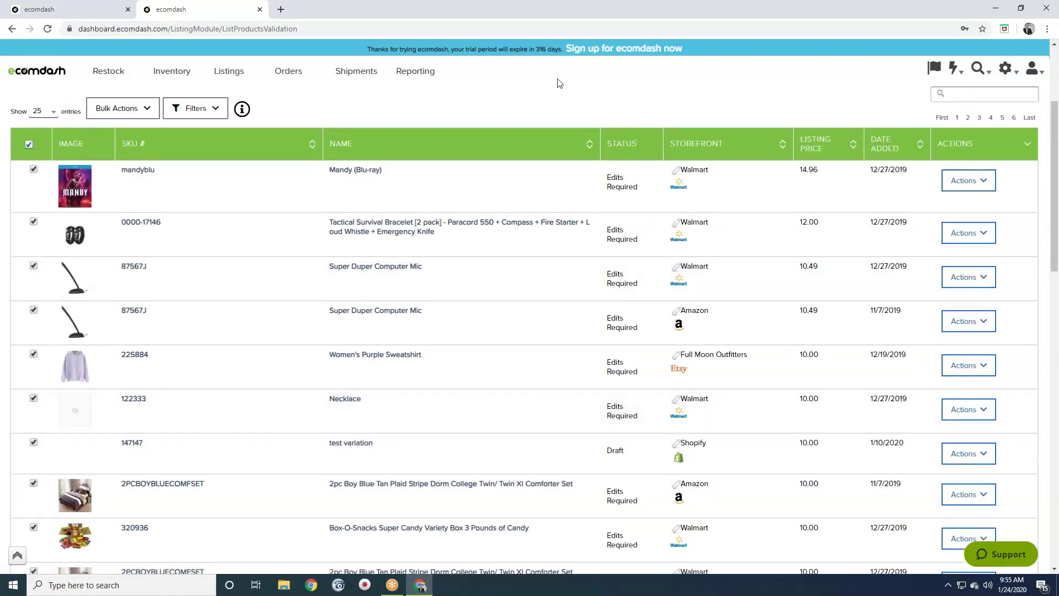
Review the bulk publish, cancel, export and edit actions for the selected drafts, and deselect all drafts
click(148, 110)
mouse_move(110, 112)
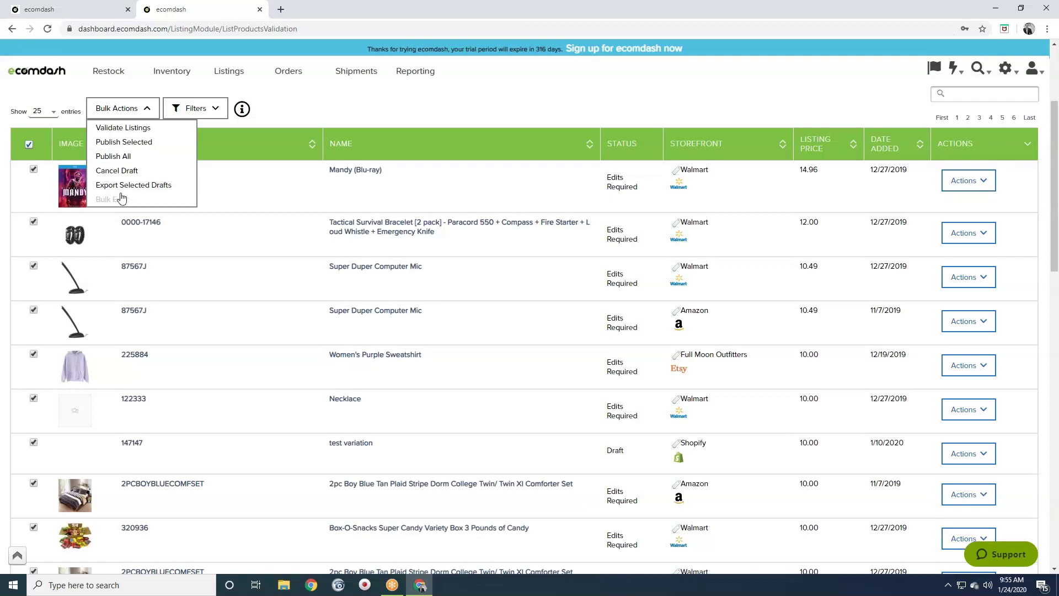
click(28, 144)
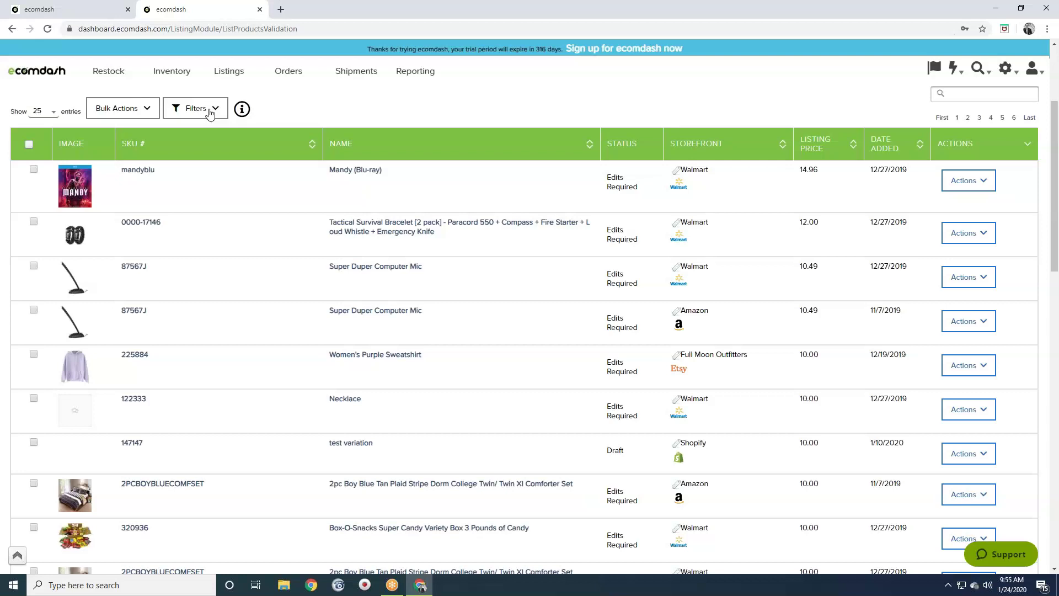
Check the storefront, status and tag filters available for draft listings
click(209, 113)
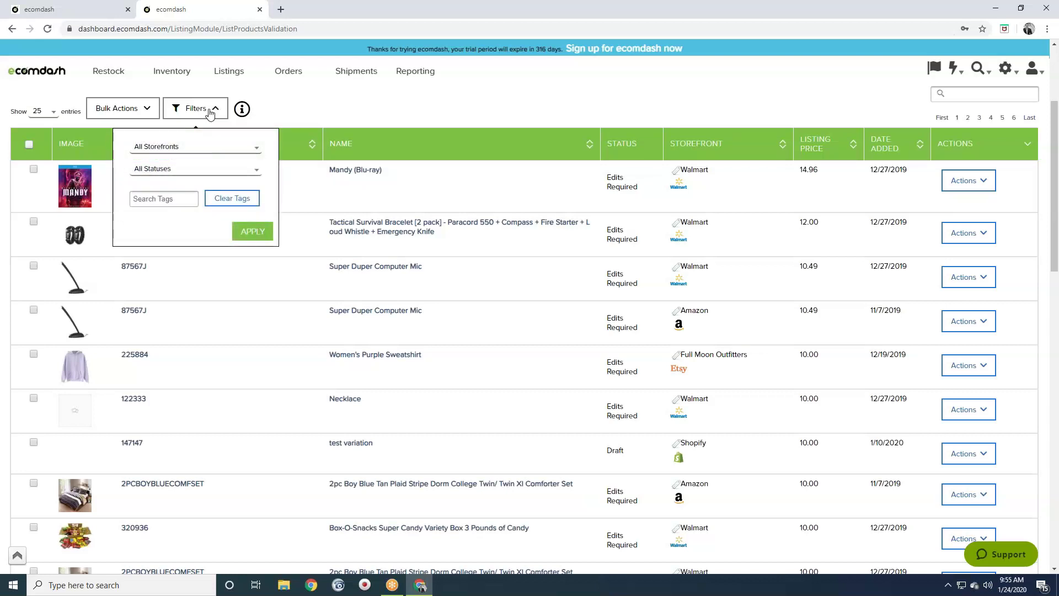
click(209, 111)
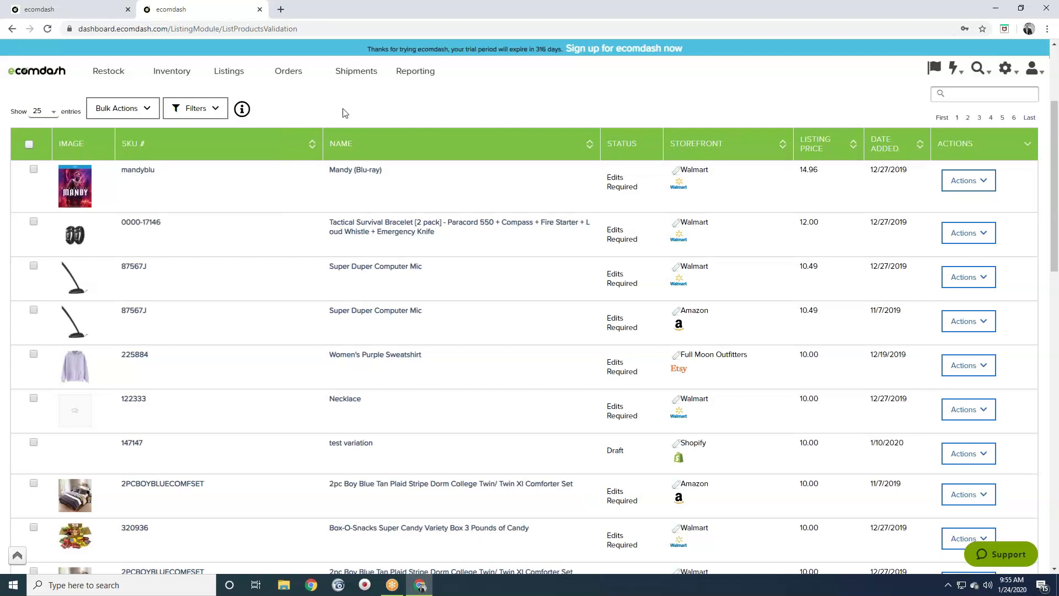
scroll(346, 113, up, 3)
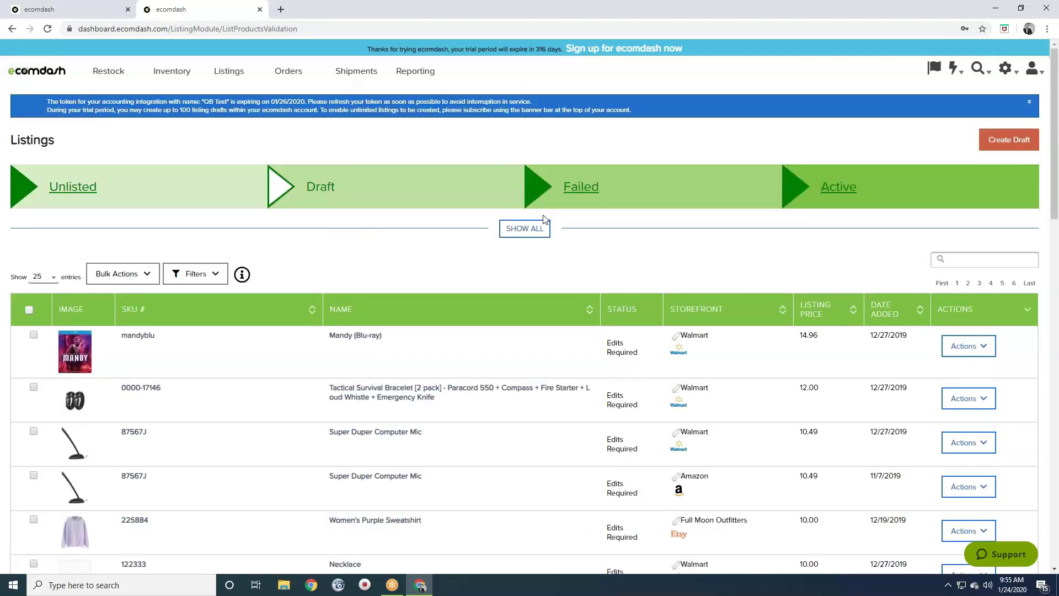
Show the Failed listings and review their status messages, storefronts and listing prices
click(582, 188)
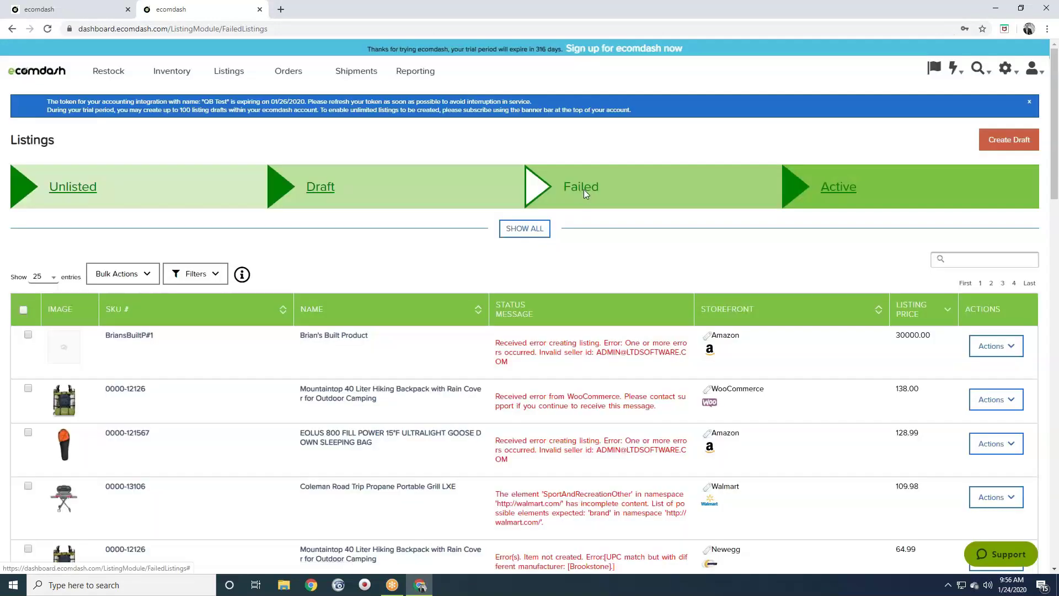
scroll(584, 190, down, 2)
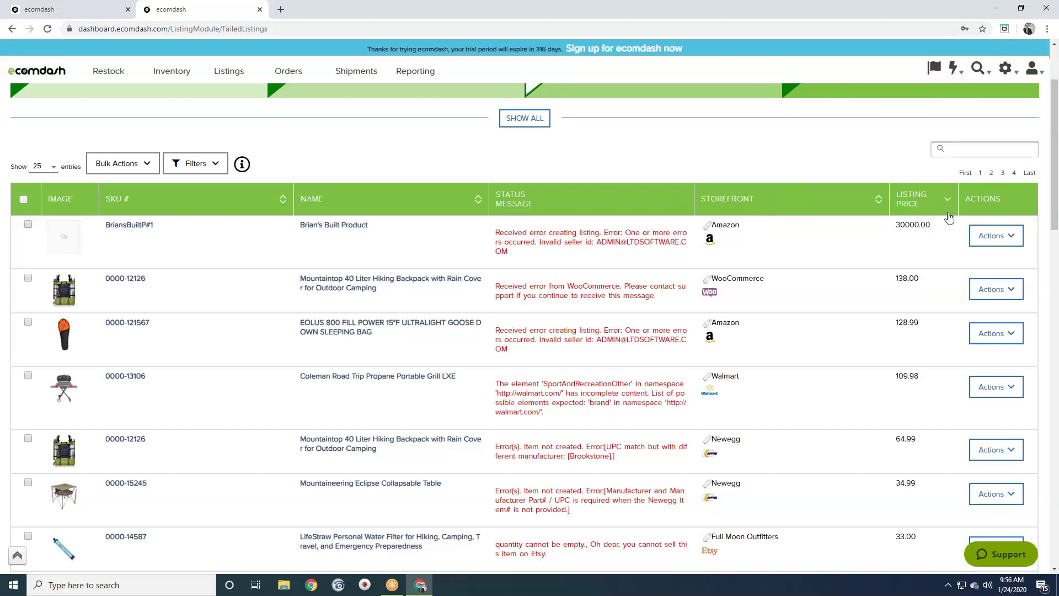
scroll(953, 229, up, 2)
Show the Active listings and review their storefronts, quantities, costs, prices and profits
click(825, 187)
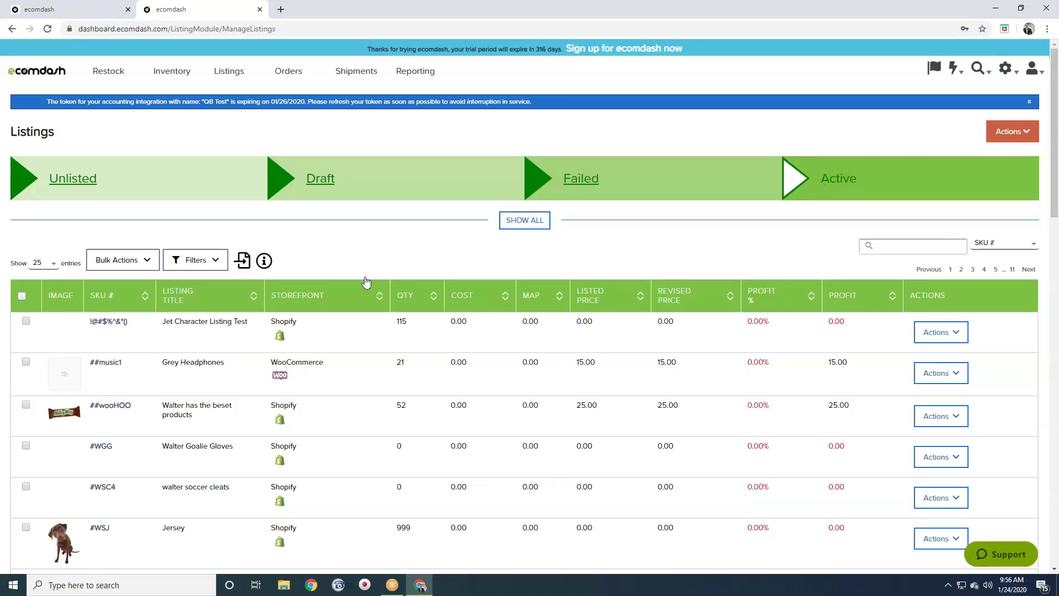
scroll(367, 279, down, 9)
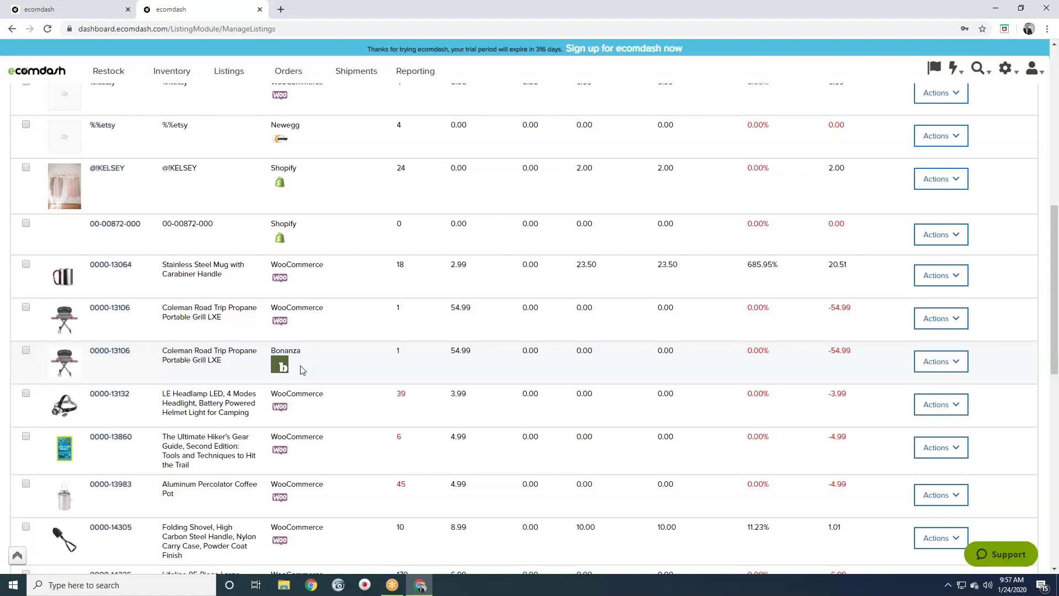
scroll(333, 314, up, 8)
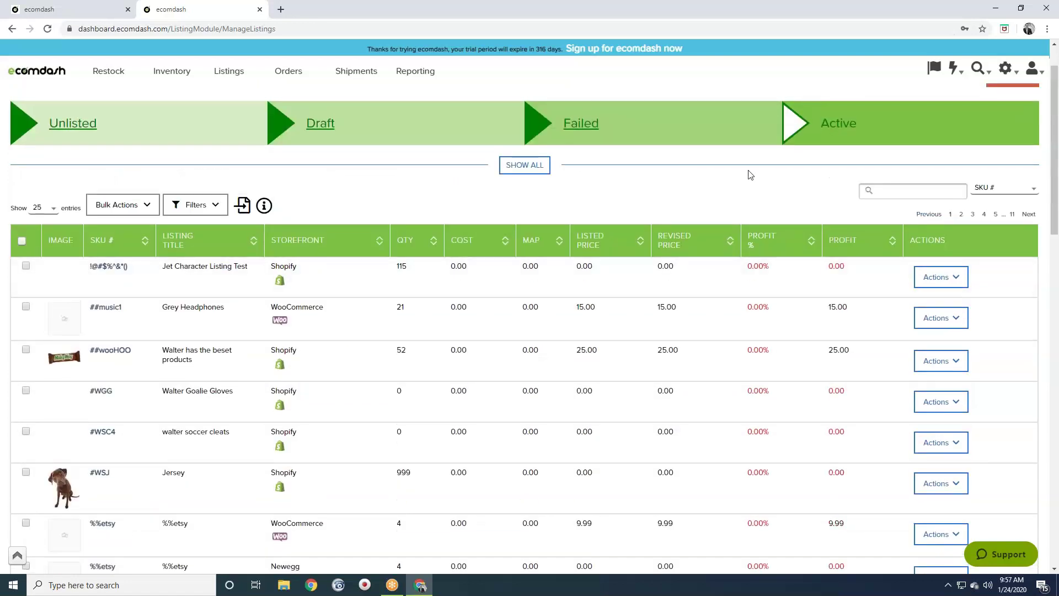
Check the actions available for the Jet Character Listing Test listing and dismiss the accounting token notice
click(963, 278)
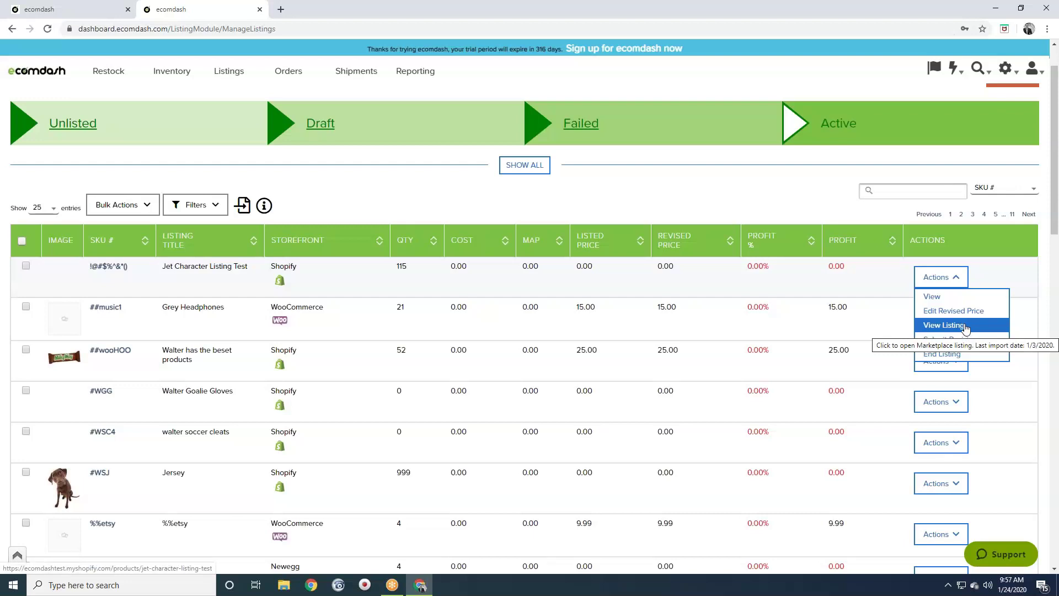
click(940, 277)
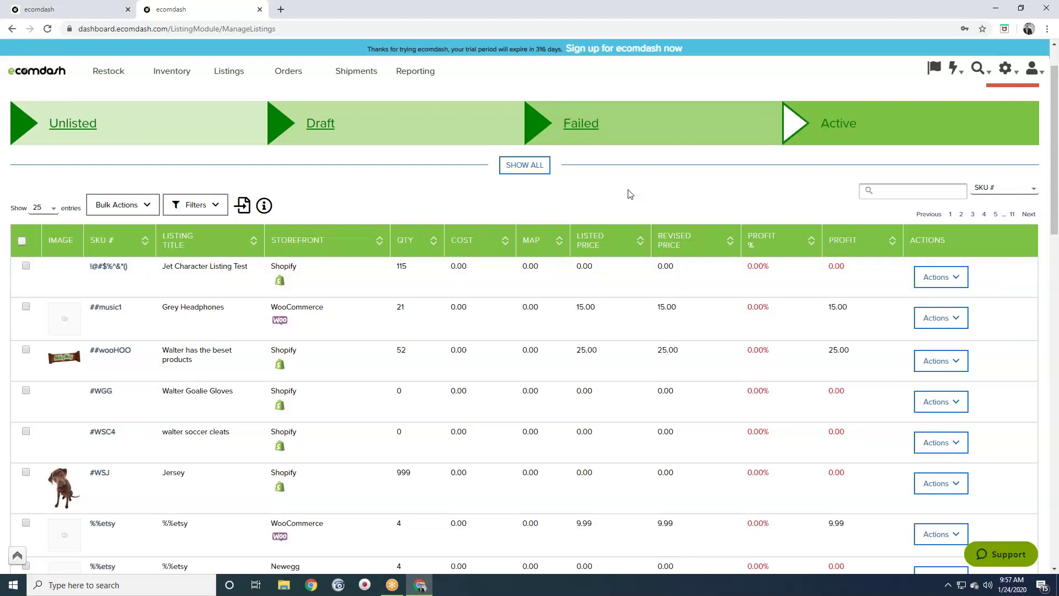
scroll(629, 206, down, 6)
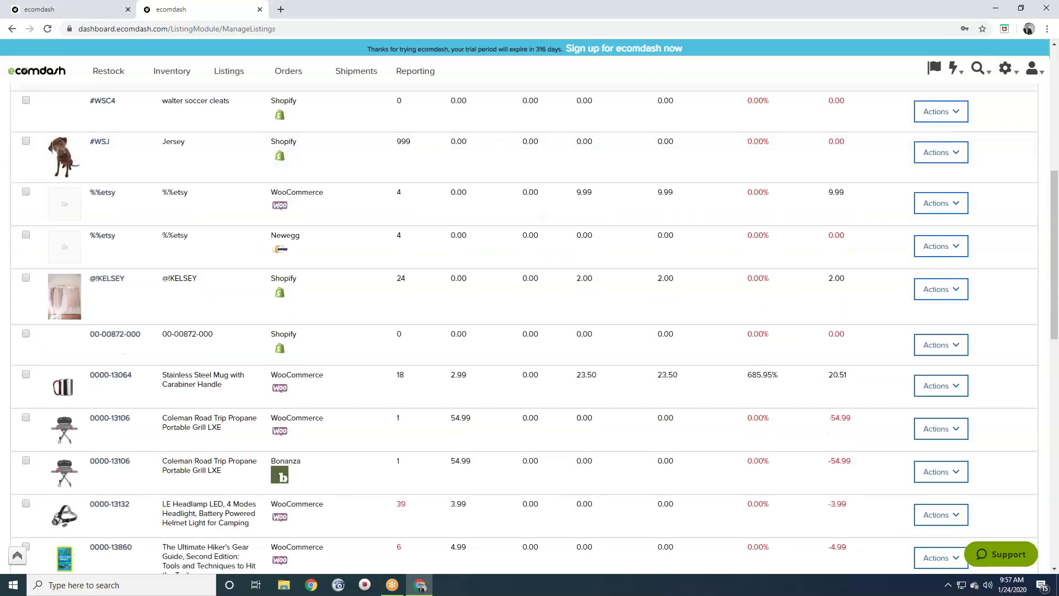
scroll(629, 206, up, 7)
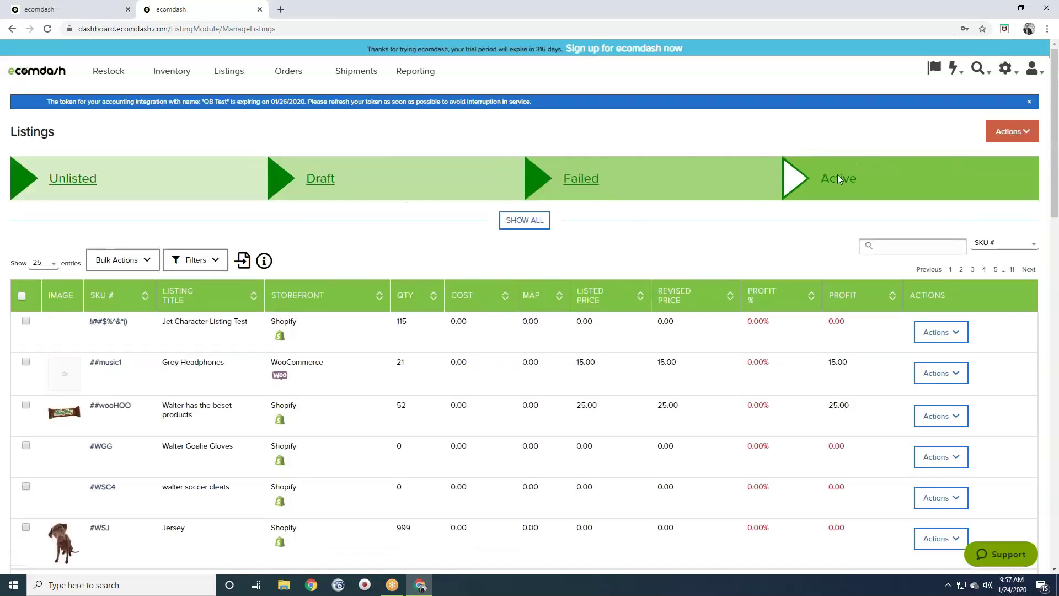
click(1029, 101)
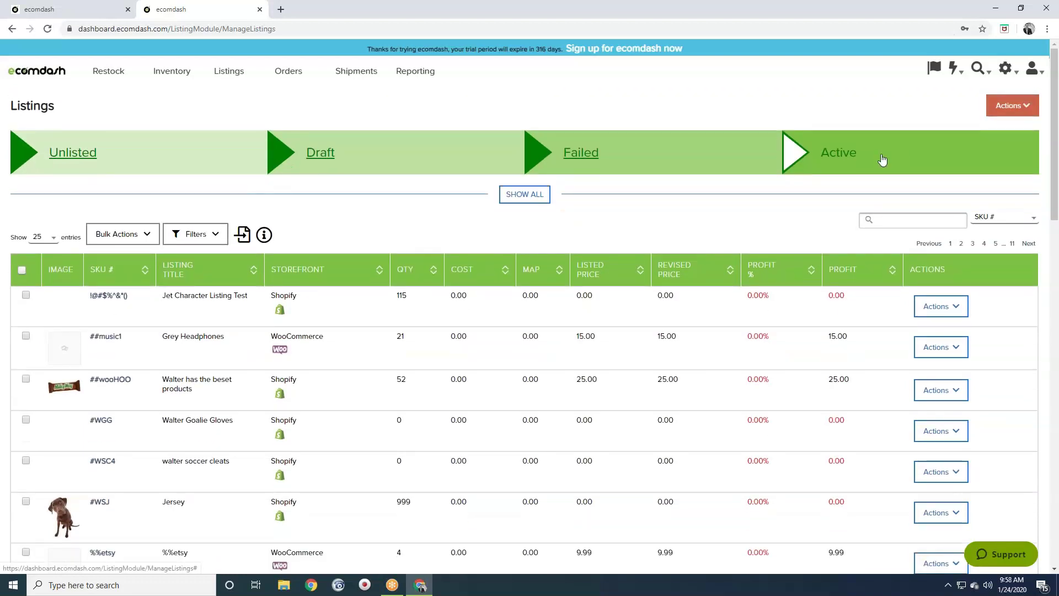
Show the orders awaiting payment, dismiss the token notice, and check the actions for the Etsy sewing kit order
mouse_move(301, 74)
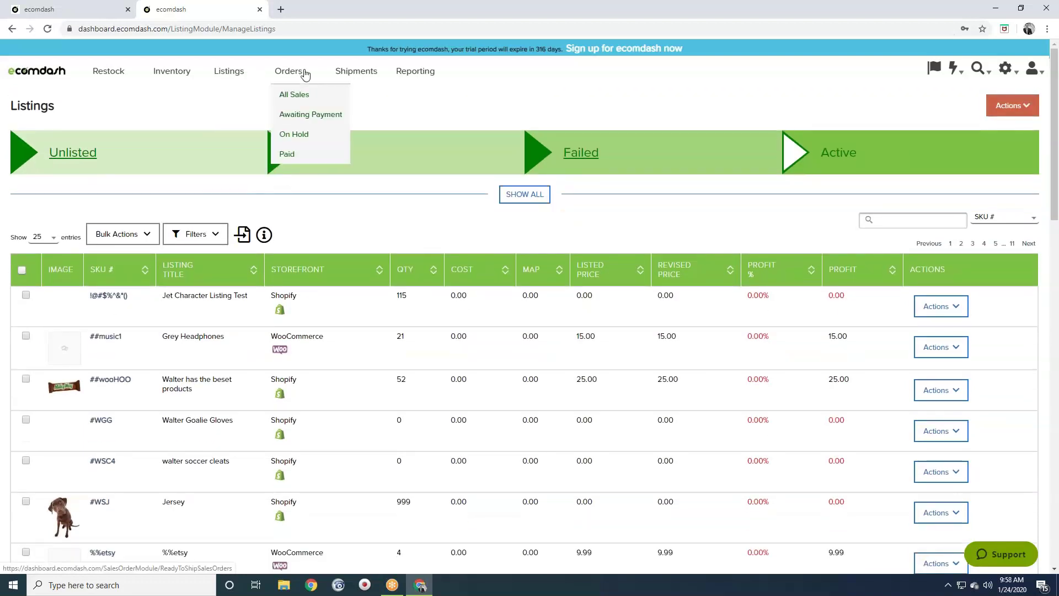
click(291, 115)
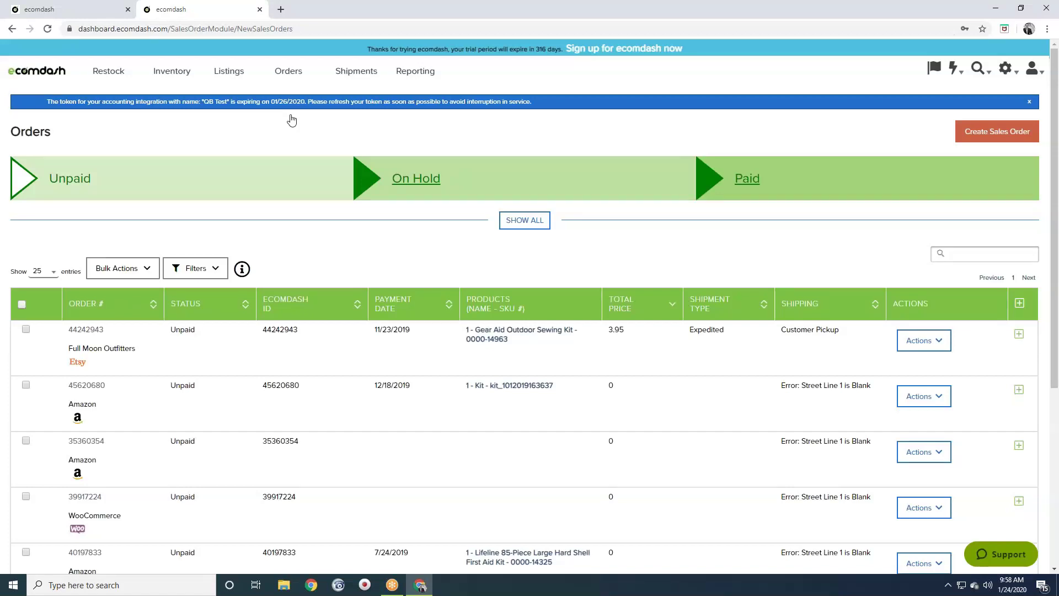
click(1029, 102)
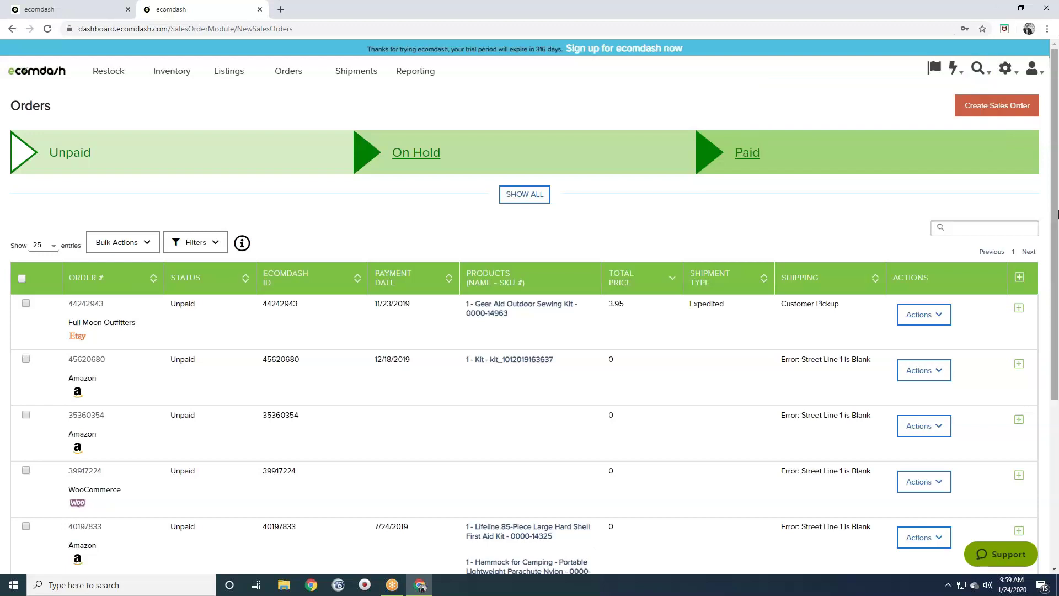
click(917, 316)
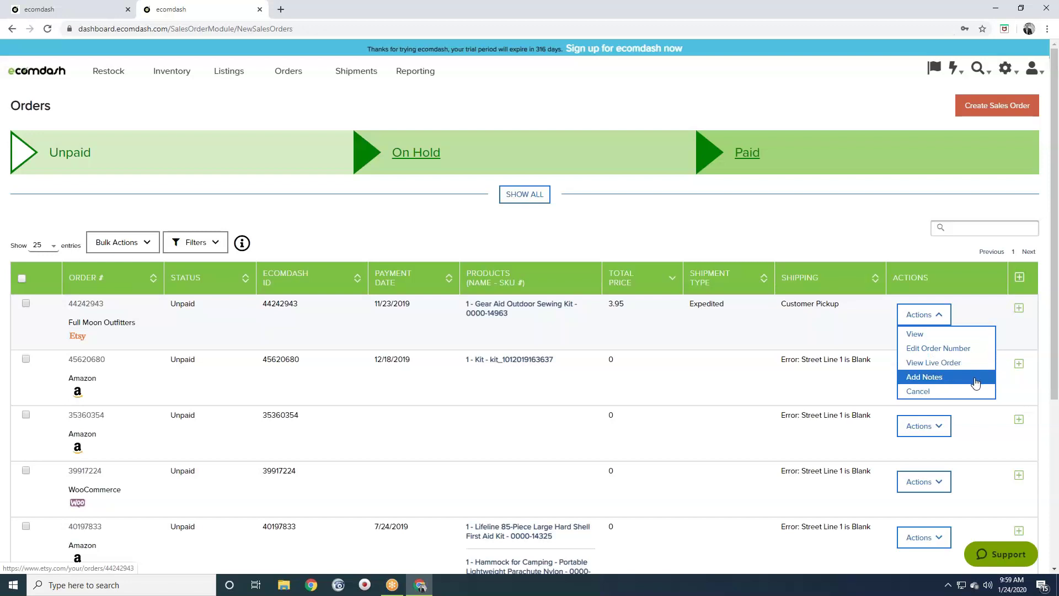
click(959, 394)
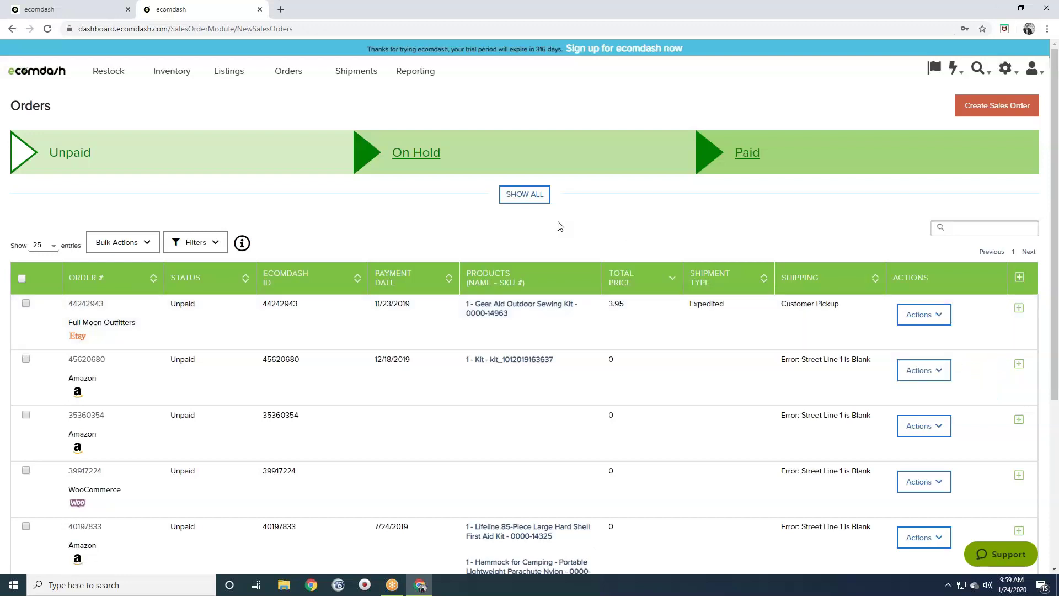
Review the On Hold and Paid orders, and open the details of the paid Jumanji DVD order
click(417, 161)
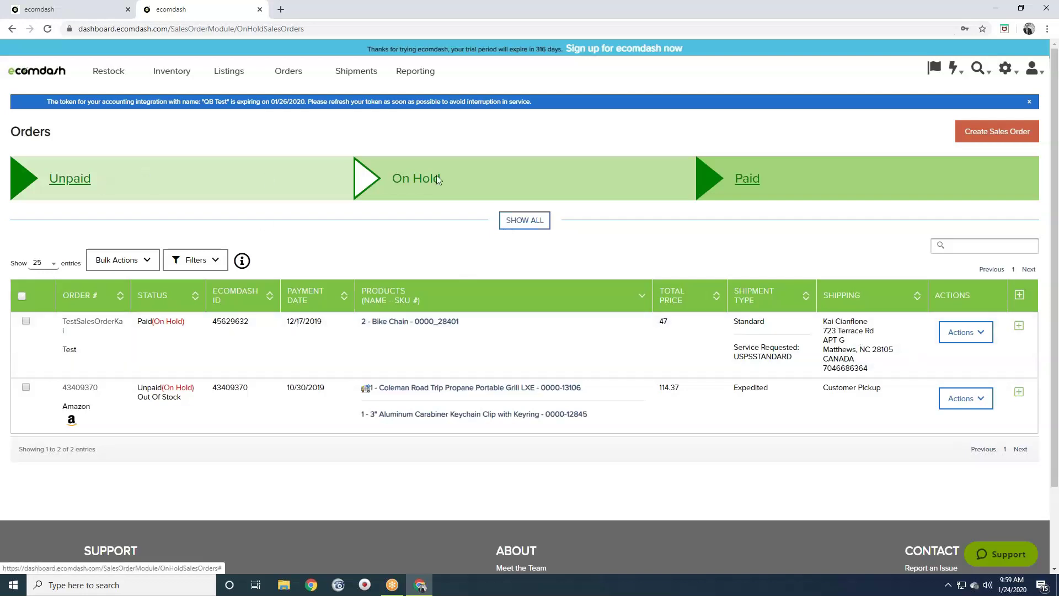
click(742, 186)
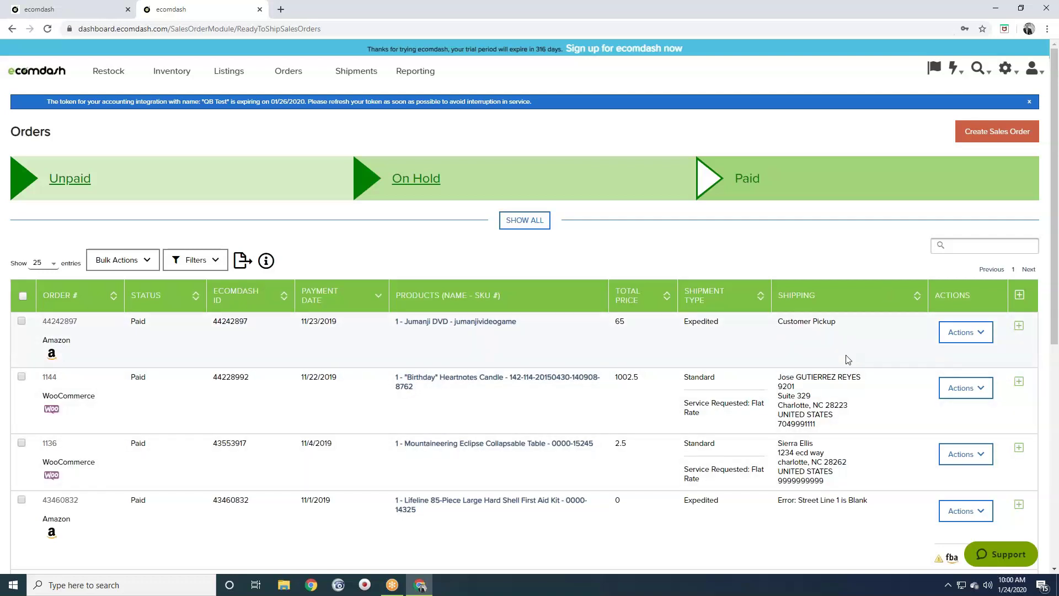
click(965, 332)
click(980, 354)
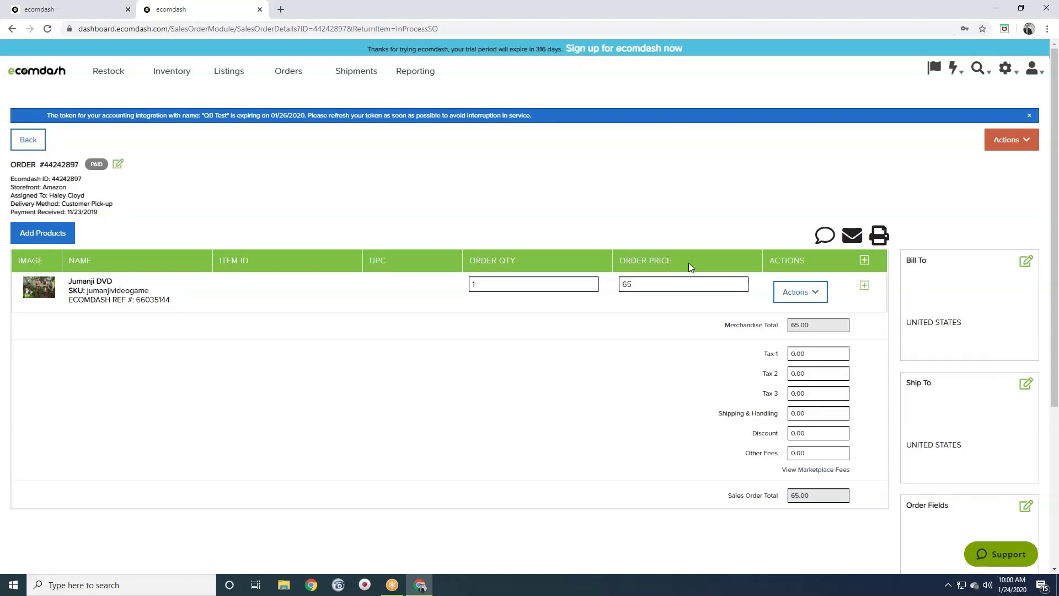
Check the Jumanji DVD line item's actions and the warehouses it can be assigned to
click(810, 292)
click(812, 294)
click(866, 288)
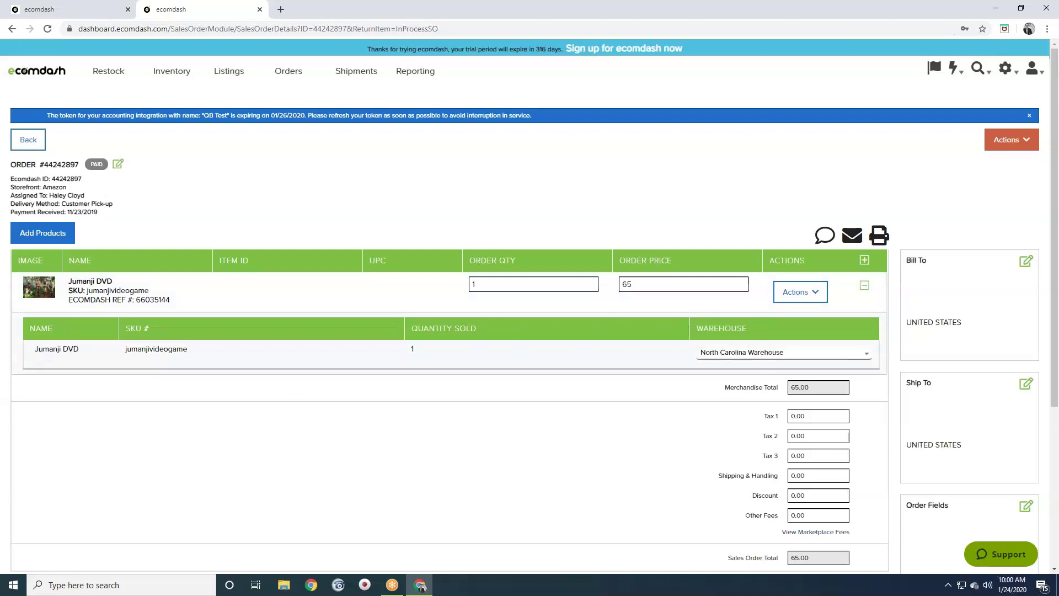
click(753, 352)
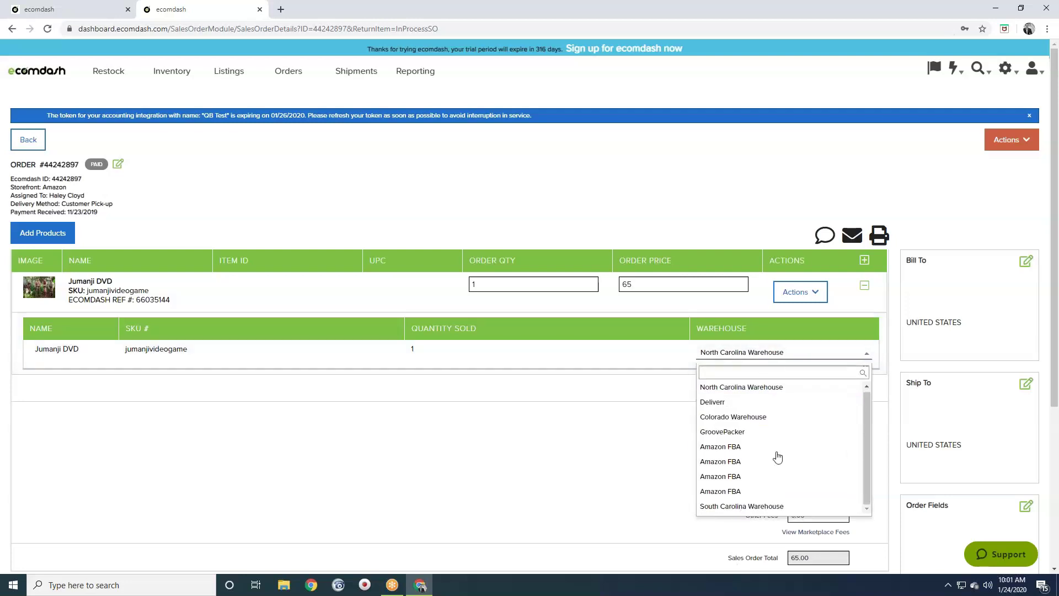
Close the warehouse list, review the order's totals, address and order fields, and return to the Paid orders
click(596, 444)
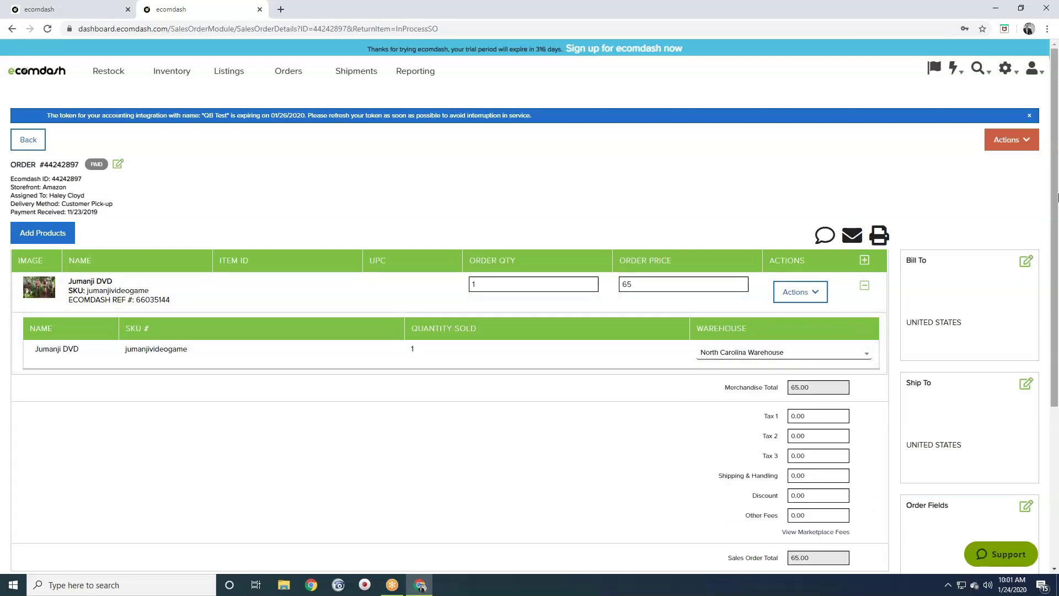
scroll(914, 145, down, 3)
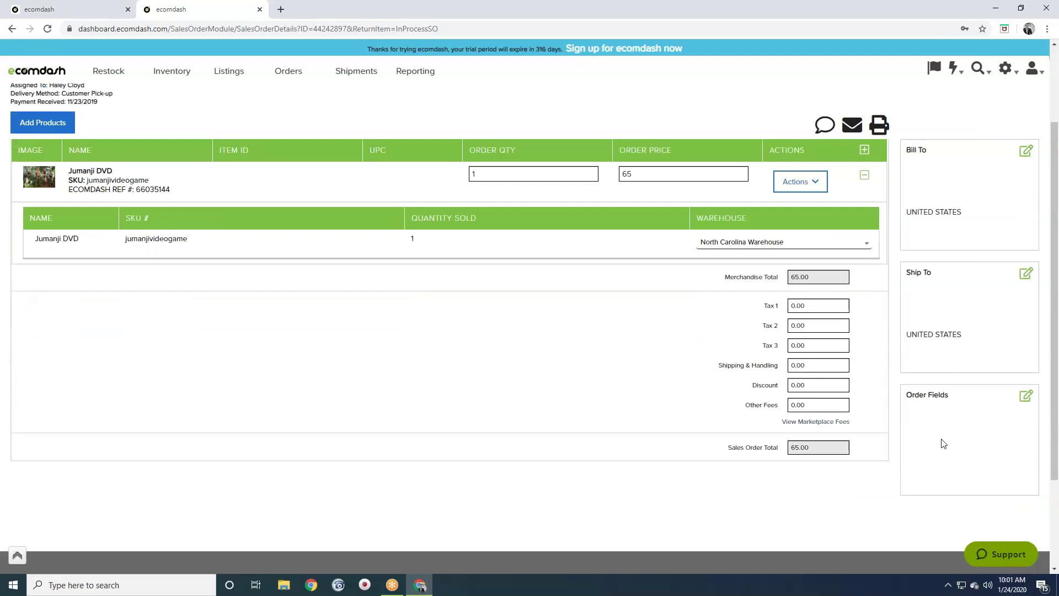
scroll(894, 370, up, 3)
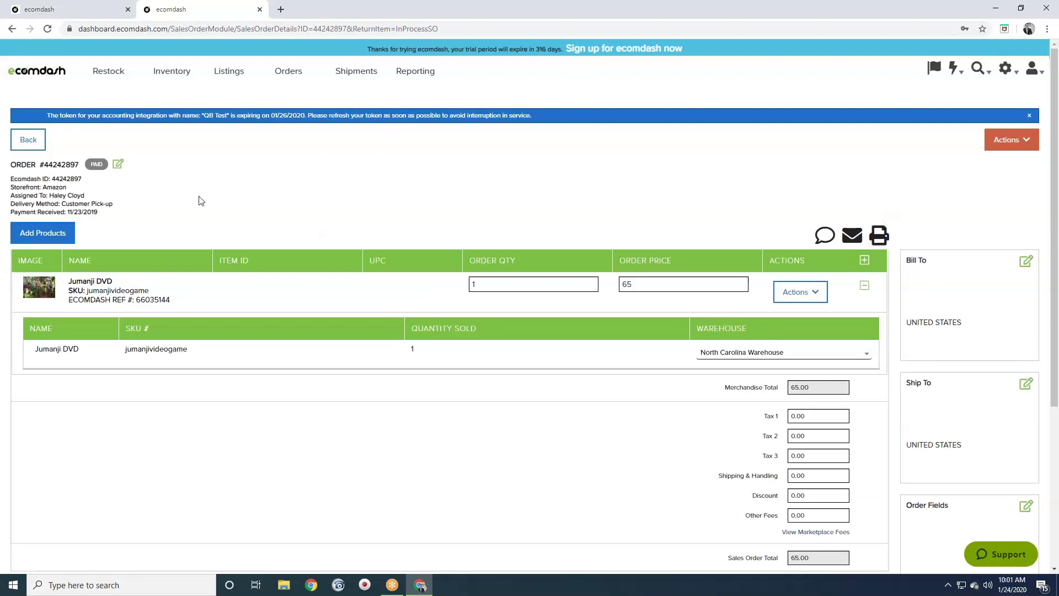
click(28, 140)
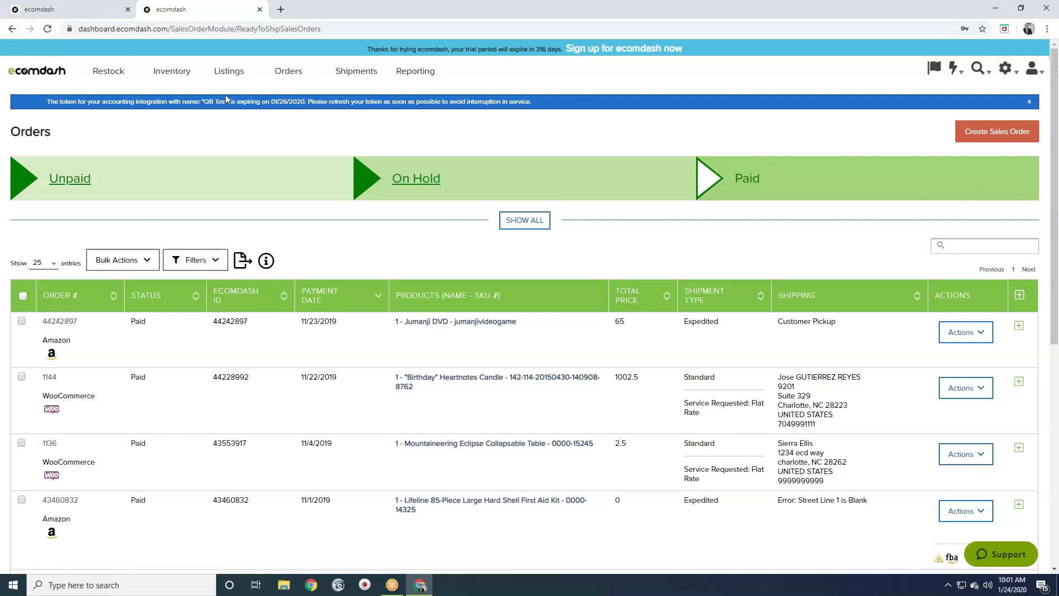
Show the Merchant shipments and look through the orders in the Shipping Queue
mouse_move(281, 78)
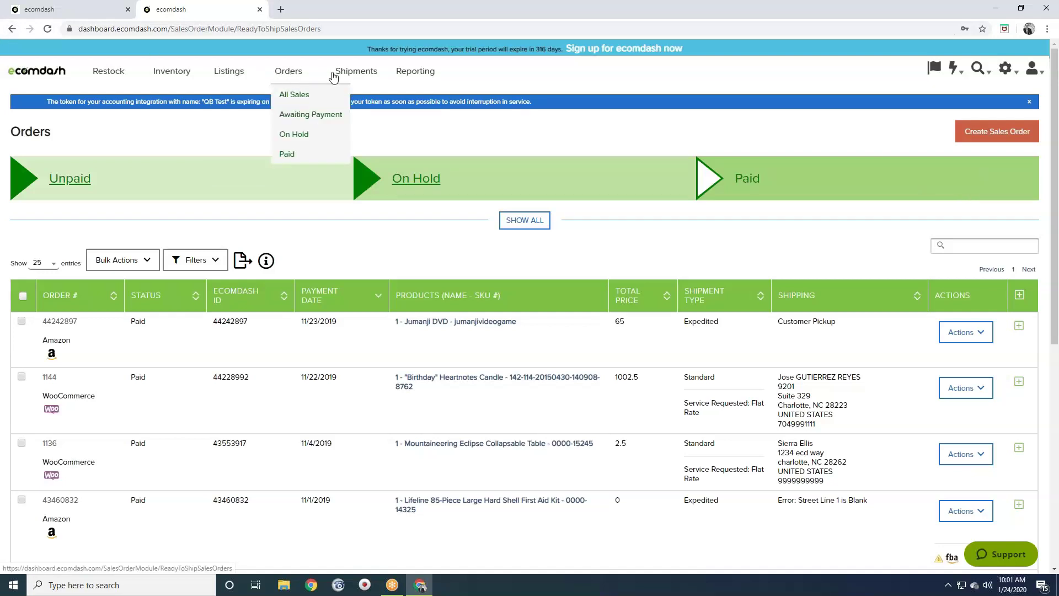
mouse_move(353, 74)
click(353, 116)
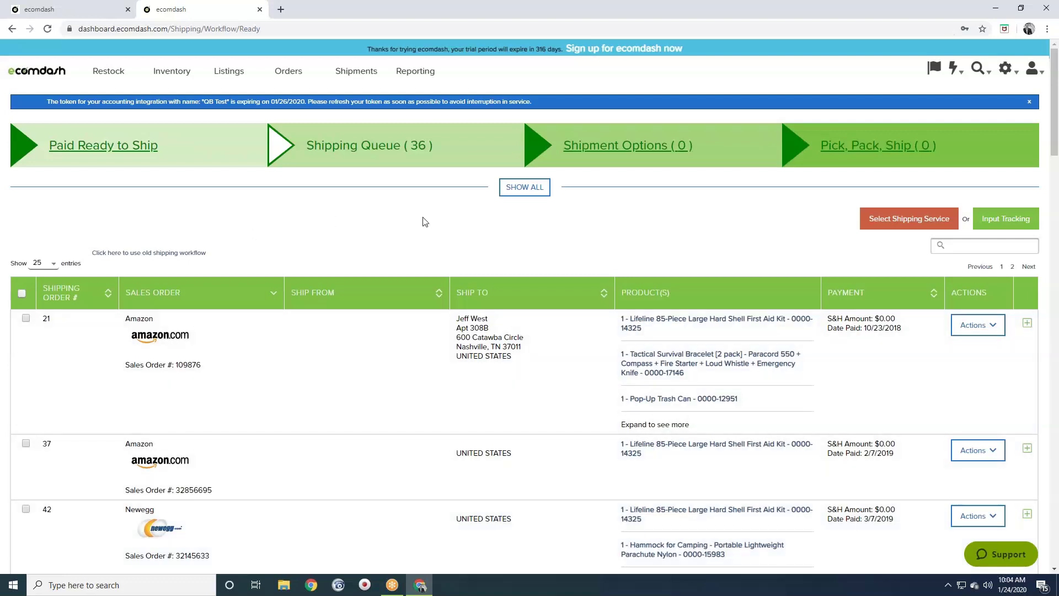
scroll(480, 226, down, 2)
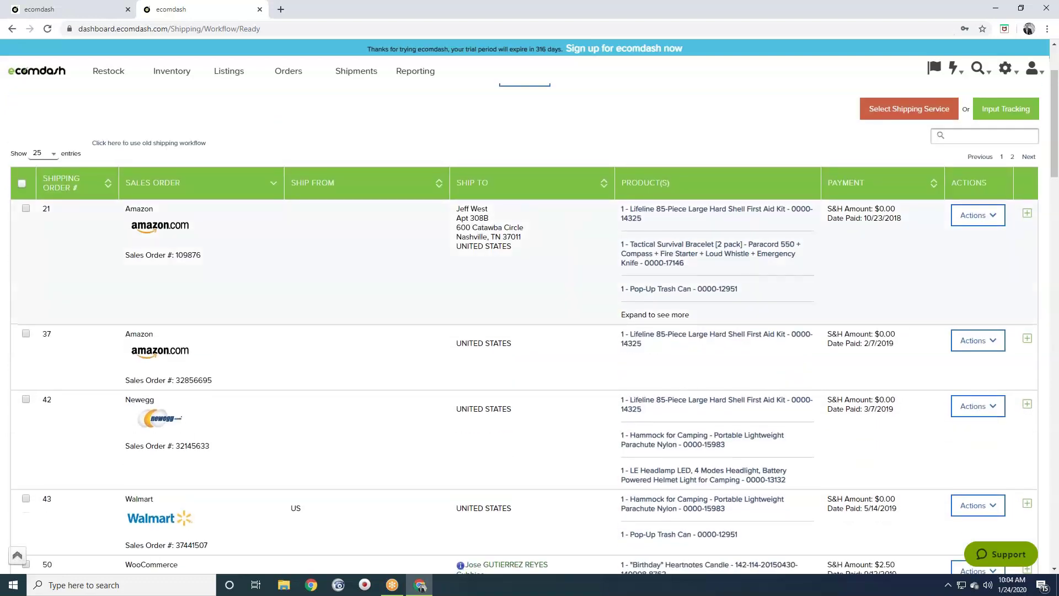
scroll(481, 226, up, 2)
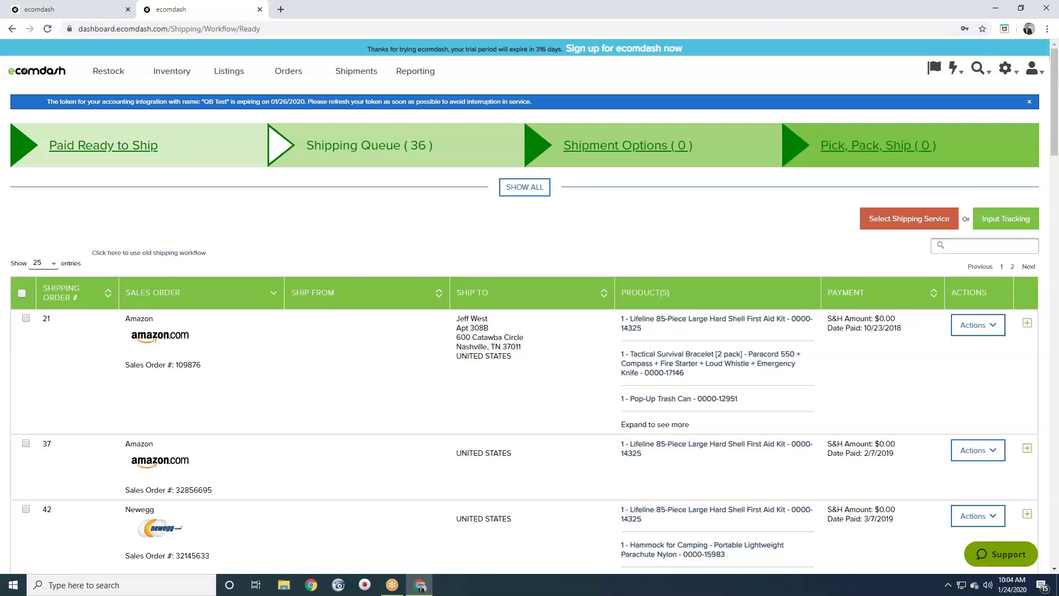
Open the details of the first Amazon shipping order, dismiss the token notice, and return to the Shipping Queue
click(978, 325)
click(987, 346)
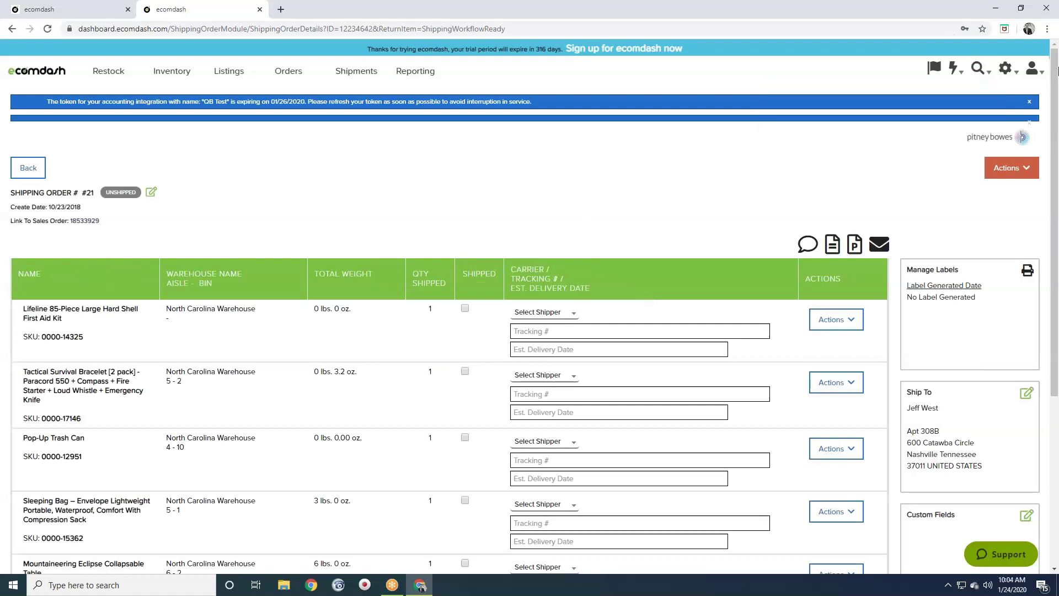
click(1029, 102)
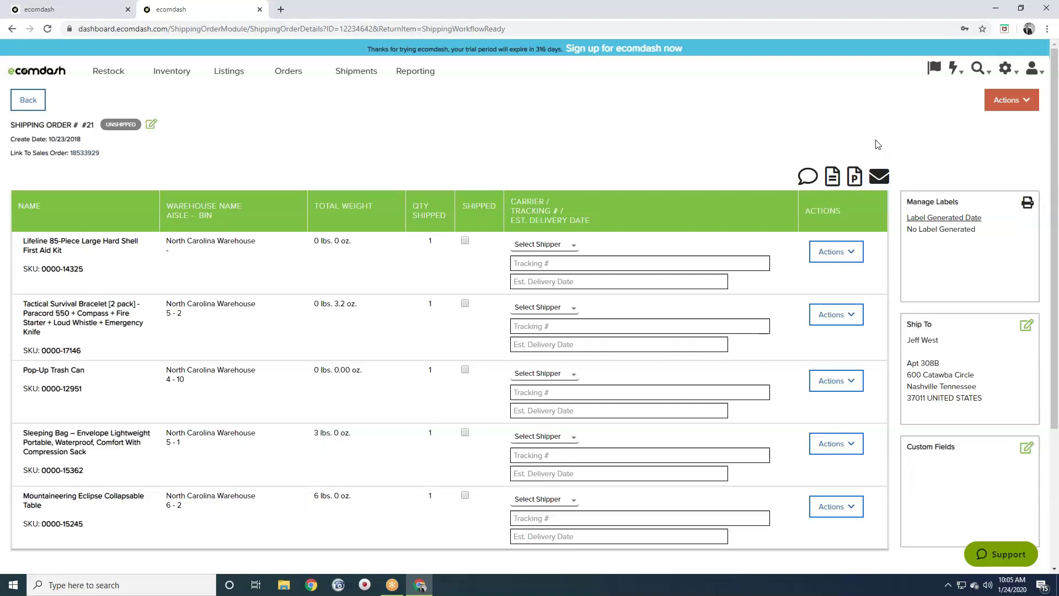
click(34, 106)
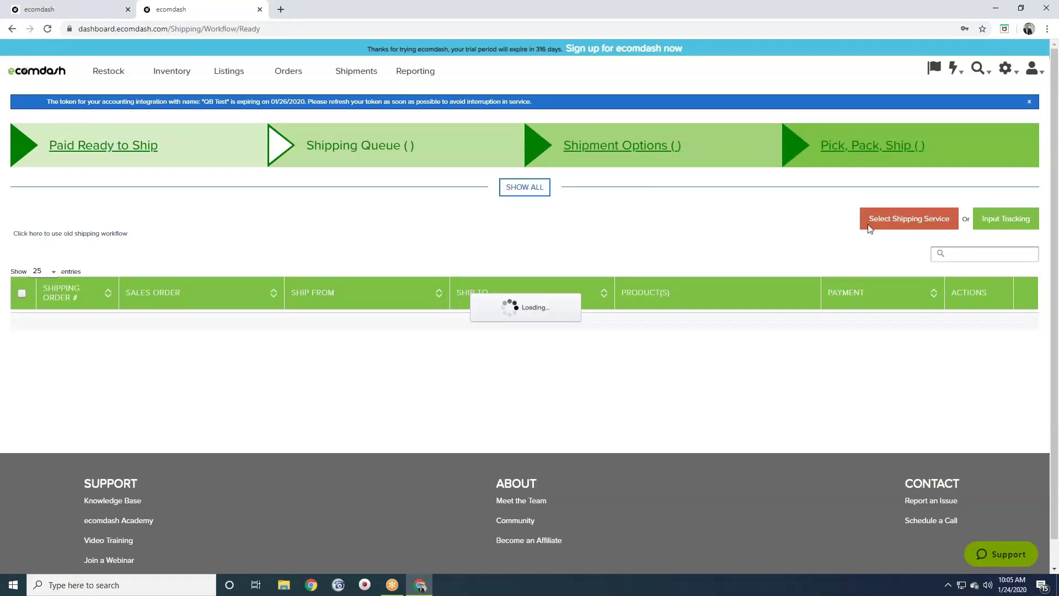
Show the Shipment Options stage and review its label generation carriers and shipping orders table
click(615, 146)
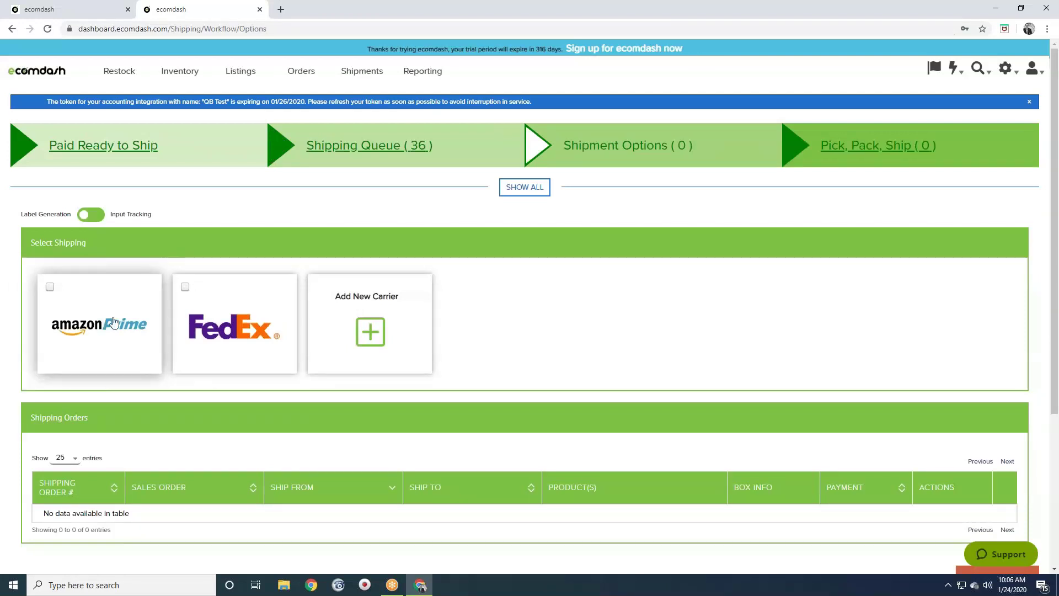
scroll(113, 323, down, 1)
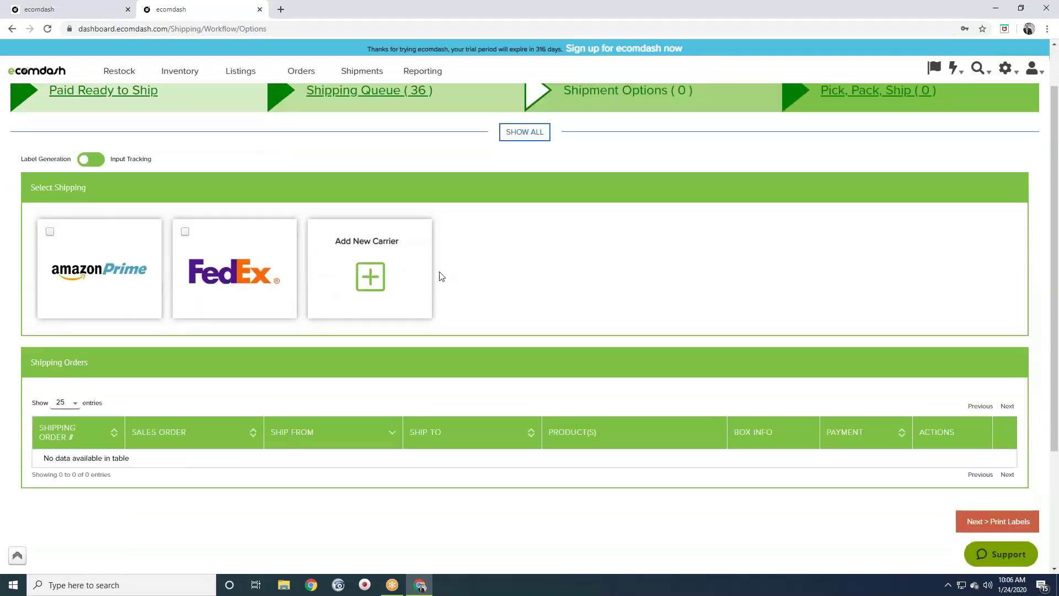
scroll(439, 277, down, 1)
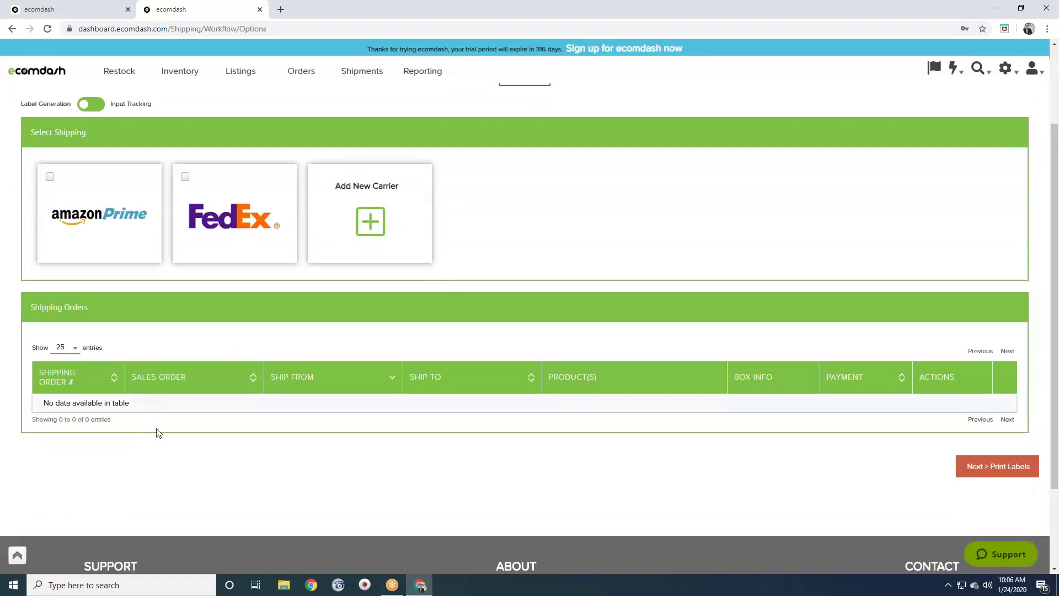
scroll(172, 335, up, 1)
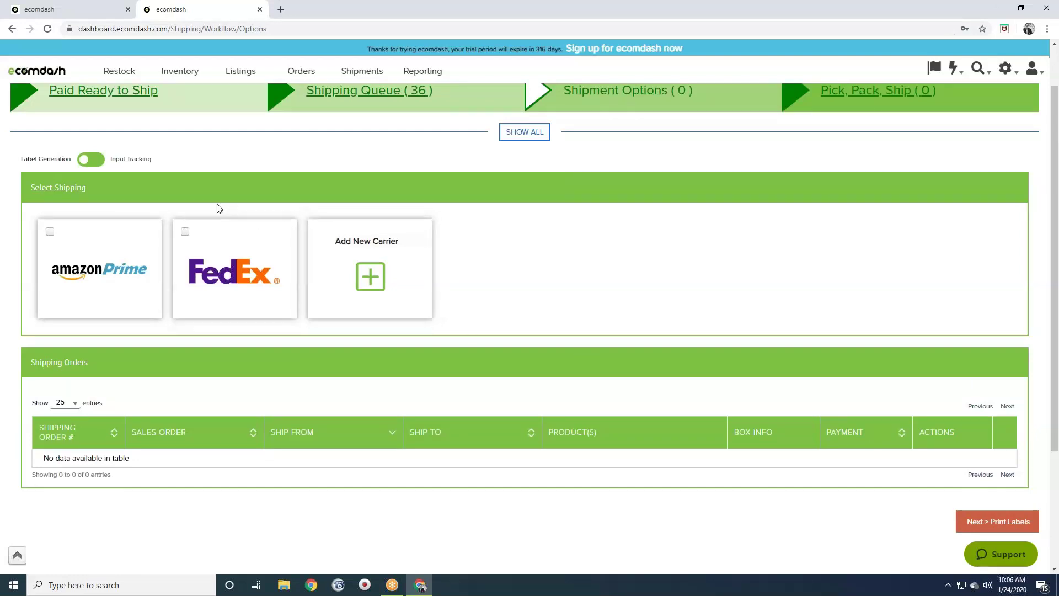
Switch the shipment options from Label Generation to Input Tracking and review the available carriers and shipping orders section
click(84, 161)
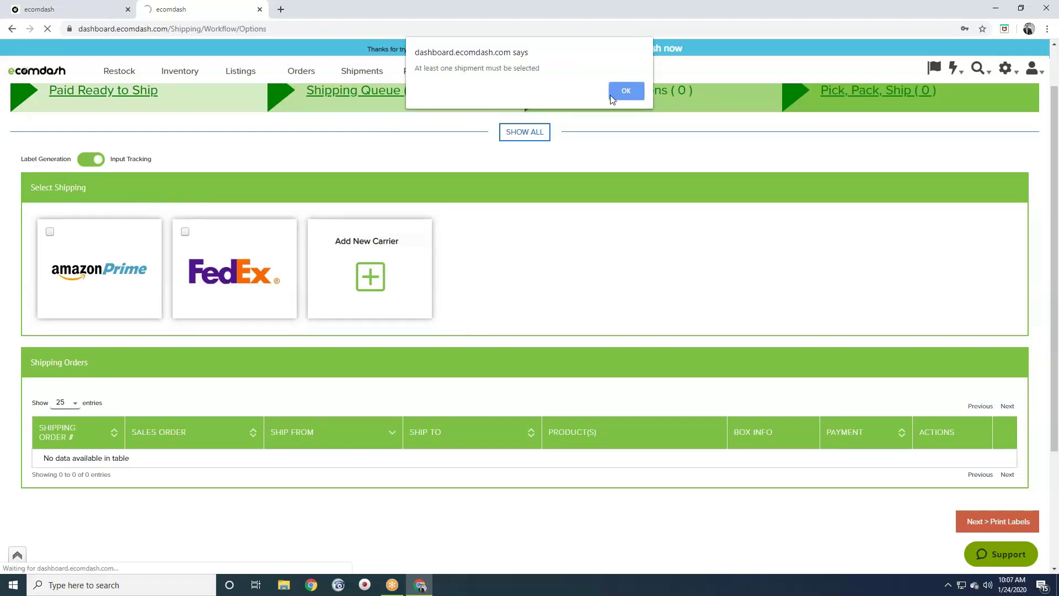
click(626, 92)
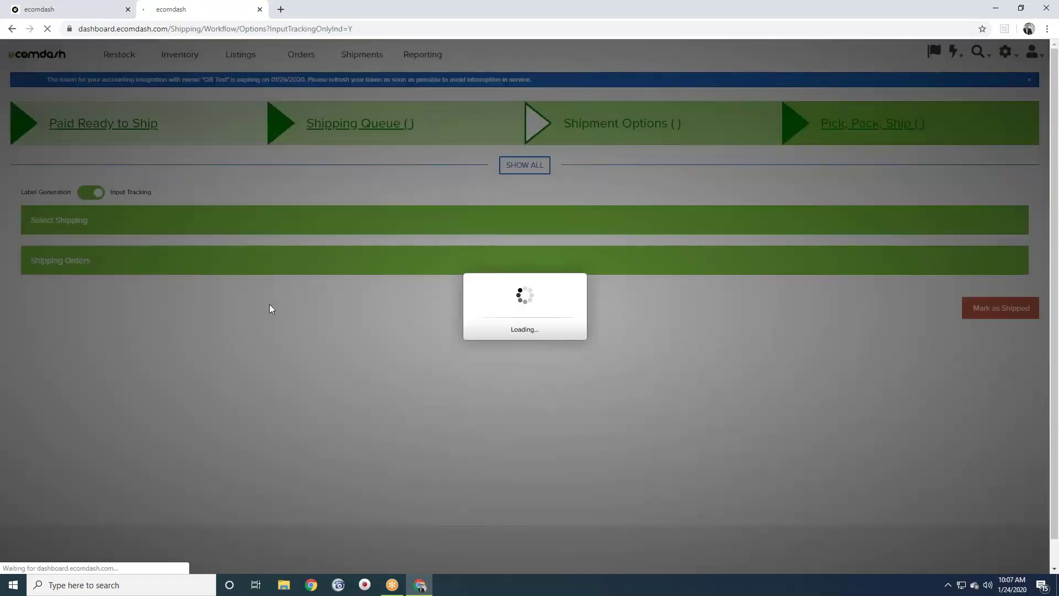
scroll(269, 302, down, 5)
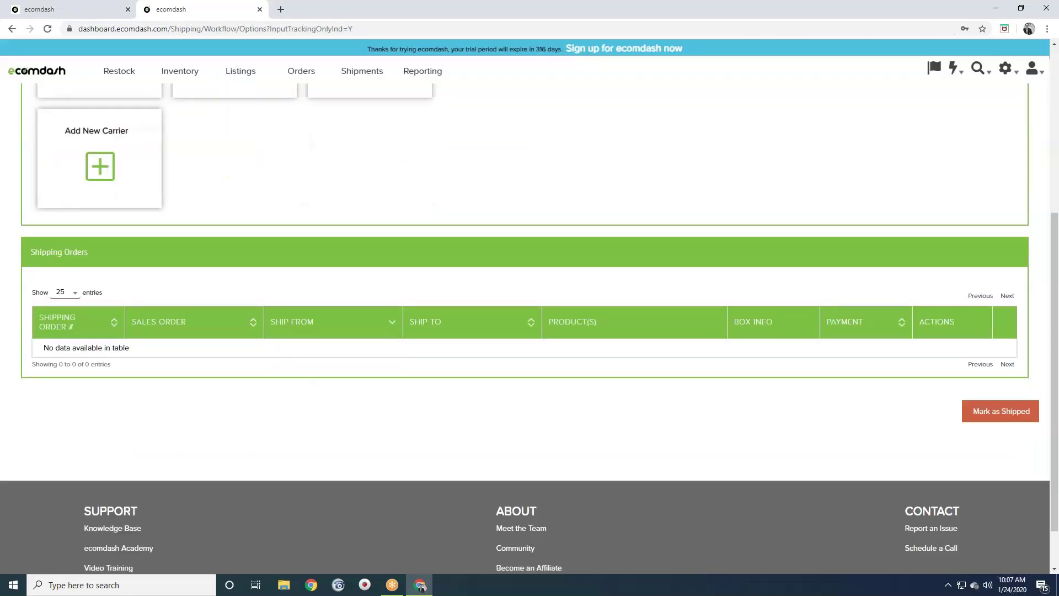
scroll(269, 302, up, 3)
scroll(199, 279, down, 2)
scroll(198, 279, up, 2)
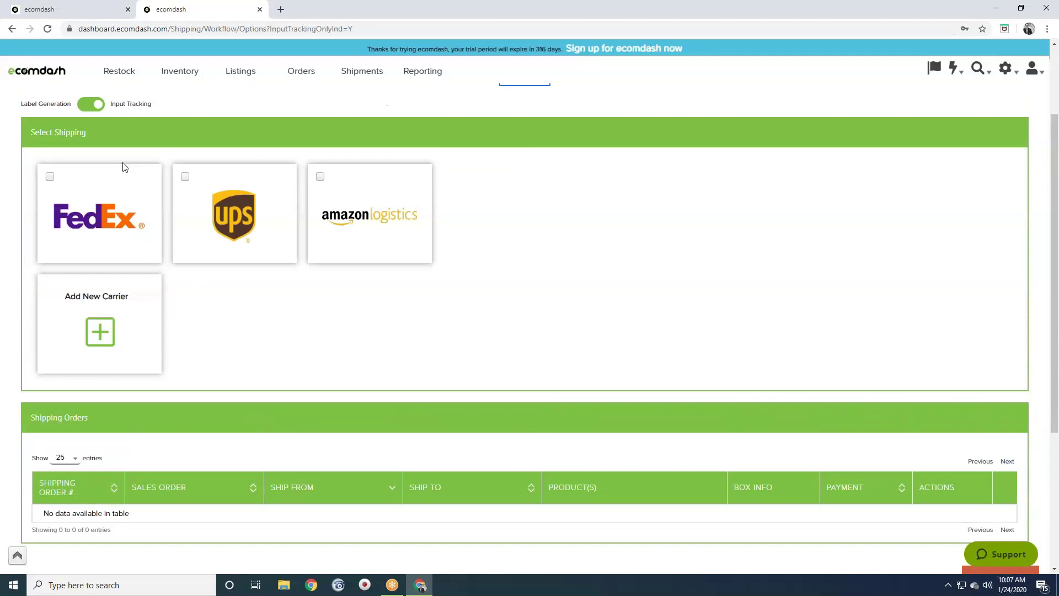
scroll(169, 326, down, 2)
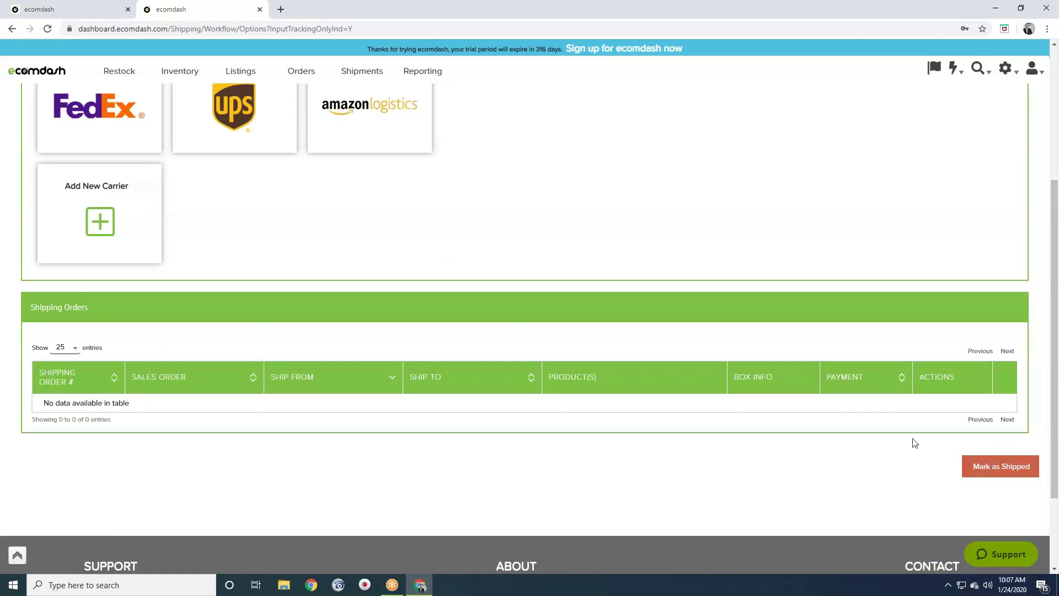
scroll(908, 443, up, 1)
scroll(908, 439, up, 2)
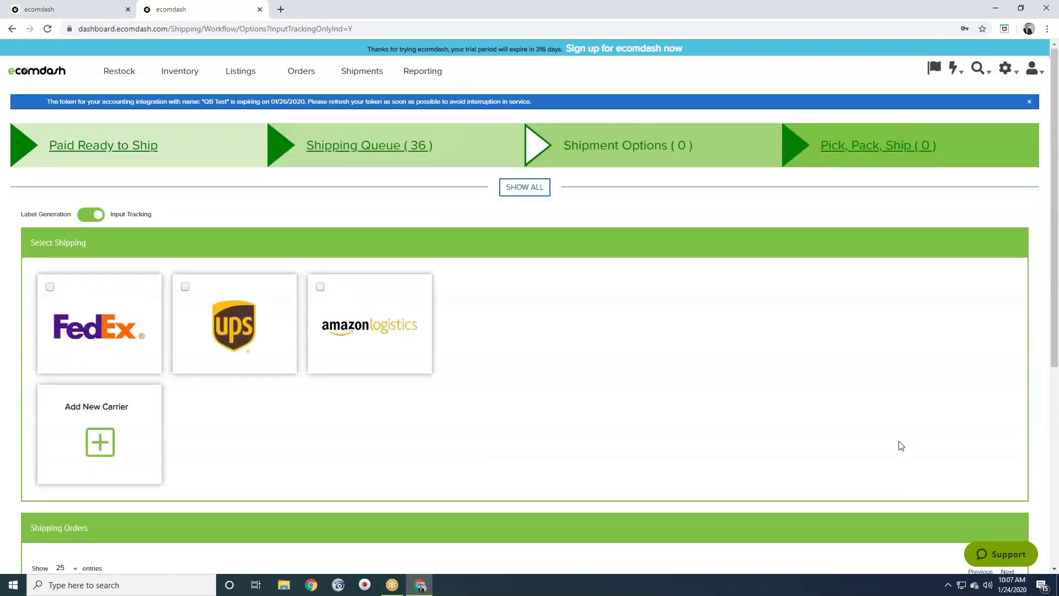
Show the Pick, Pack, Ship stage and check its bulk actions
click(826, 154)
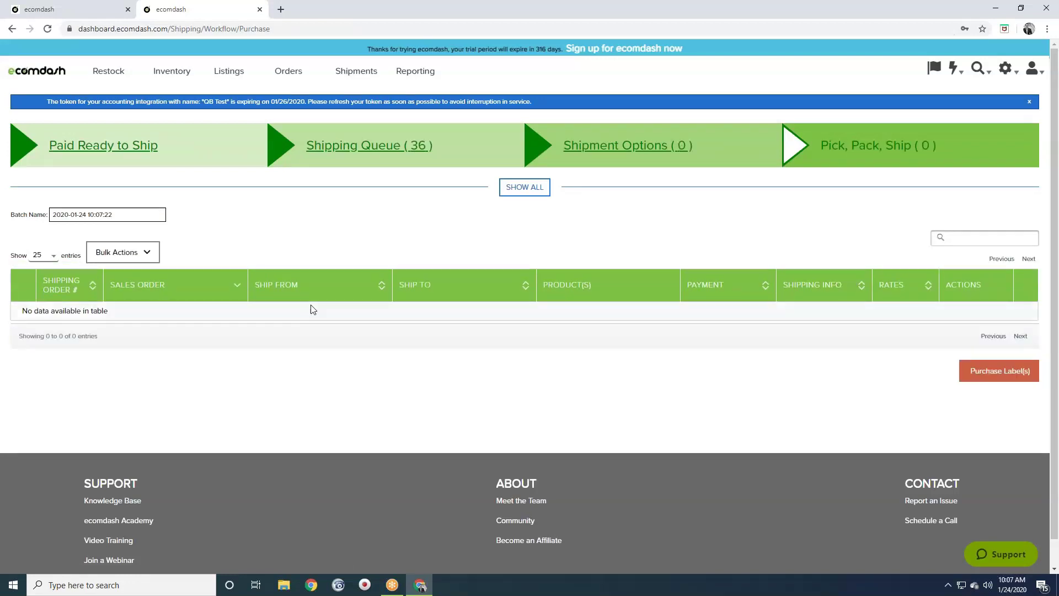
click(150, 253)
click(153, 257)
Show the Dropship orders, check the order and shipment categories, and view the Shipped orders
mouse_move(365, 74)
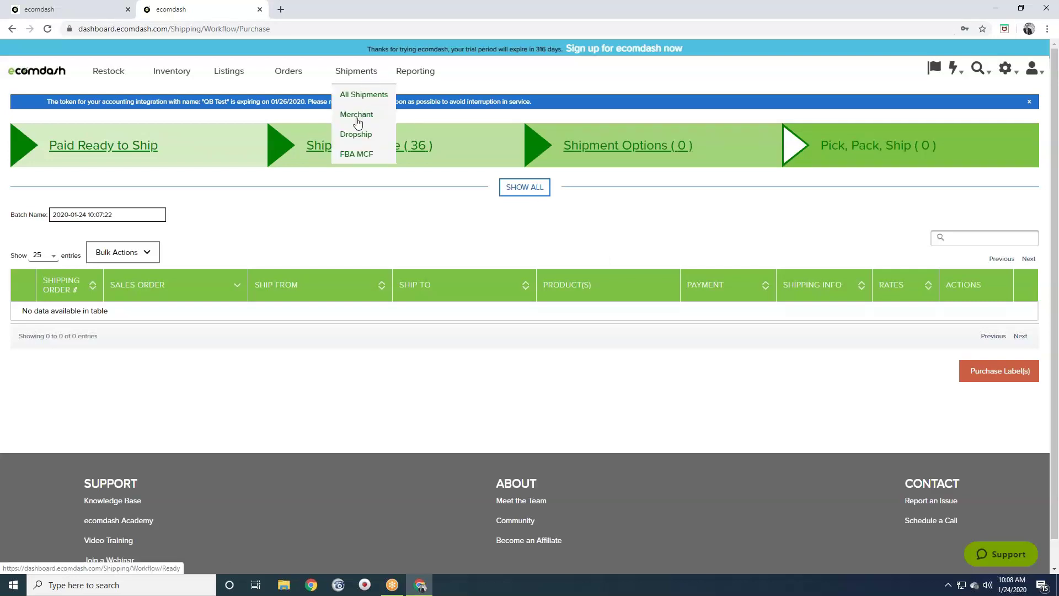
click(352, 141)
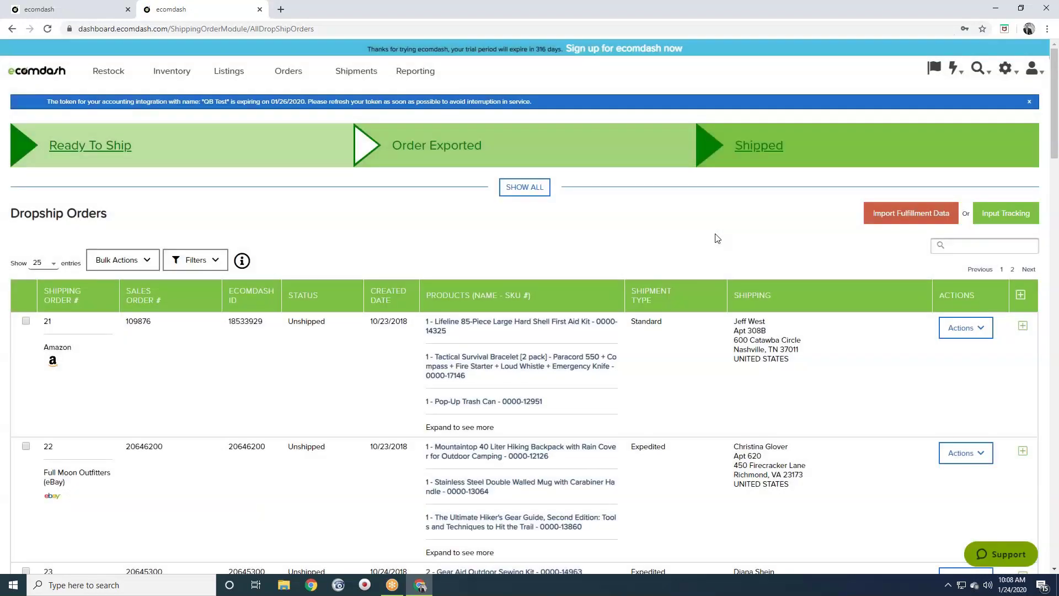
mouse_move(295, 76)
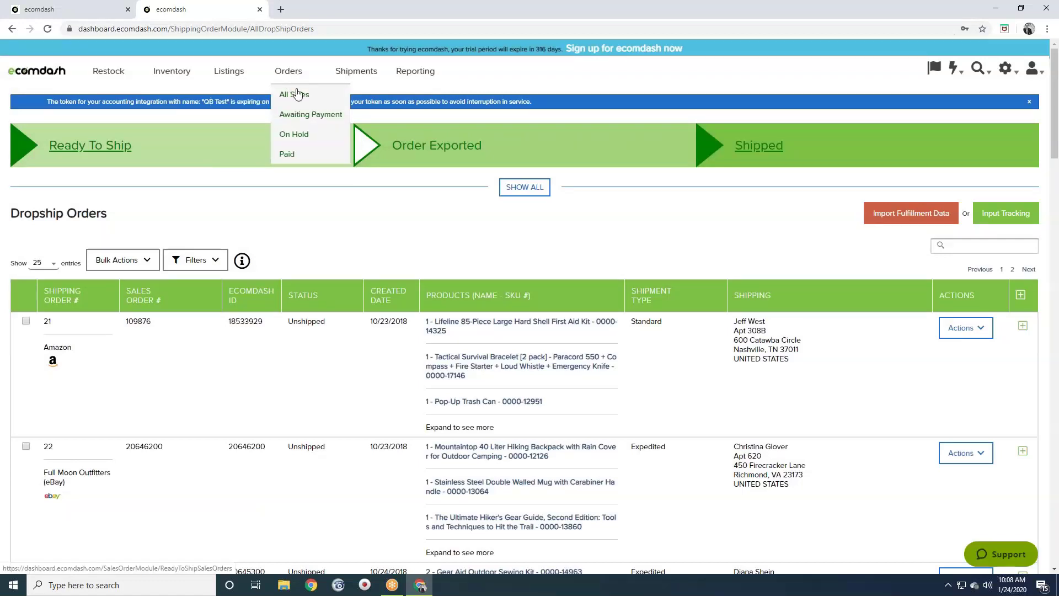
mouse_move(353, 76)
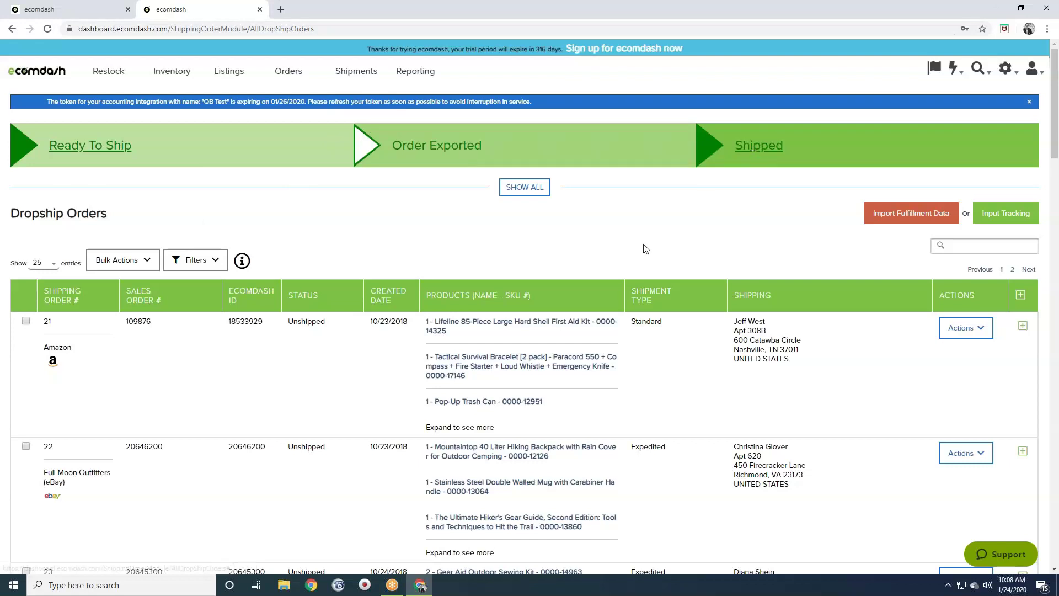
click(767, 154)
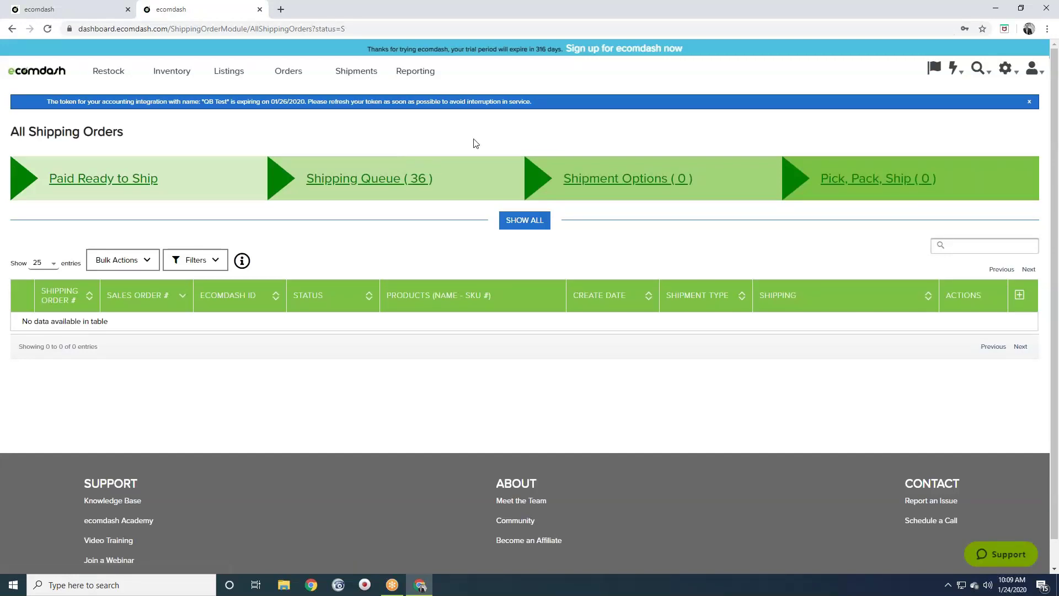
Browse the available reports and open the generation options for the Cost of Goods Sold (Summary) report
click(431, 77)
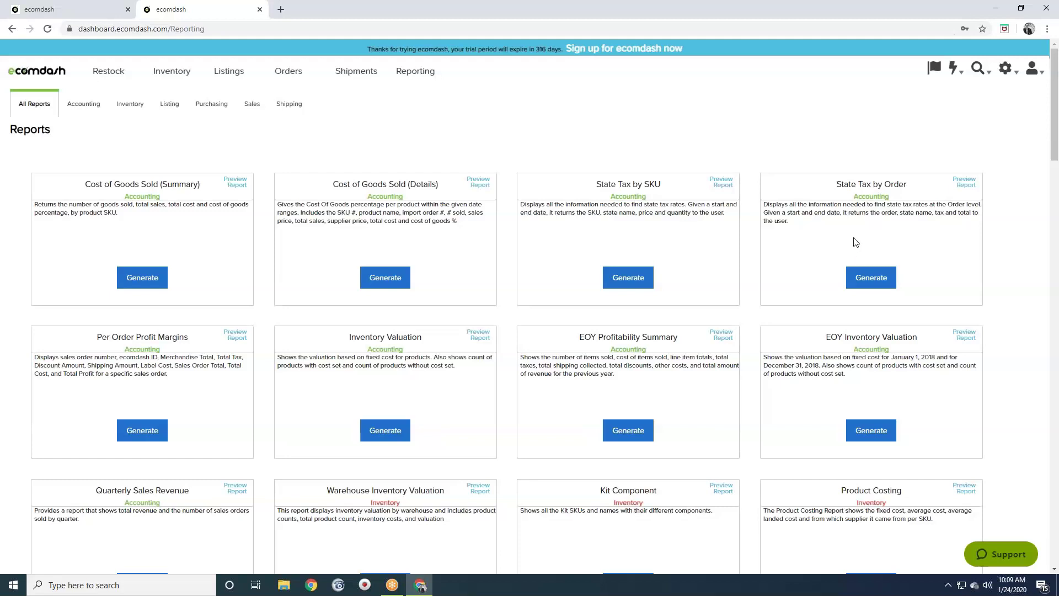
scroll(855, 242, down, 1)
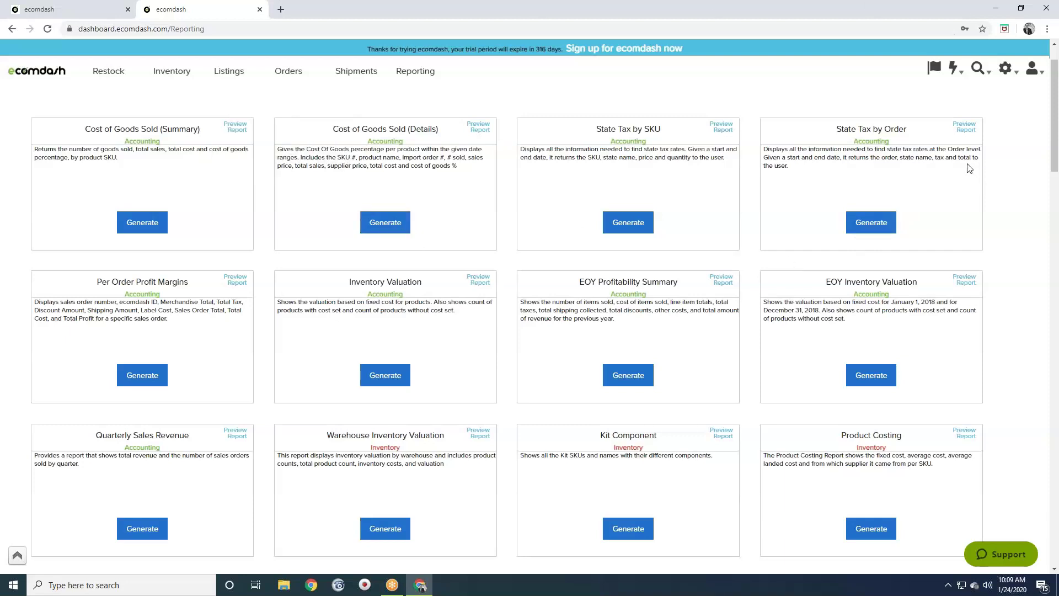
click(142, 222)
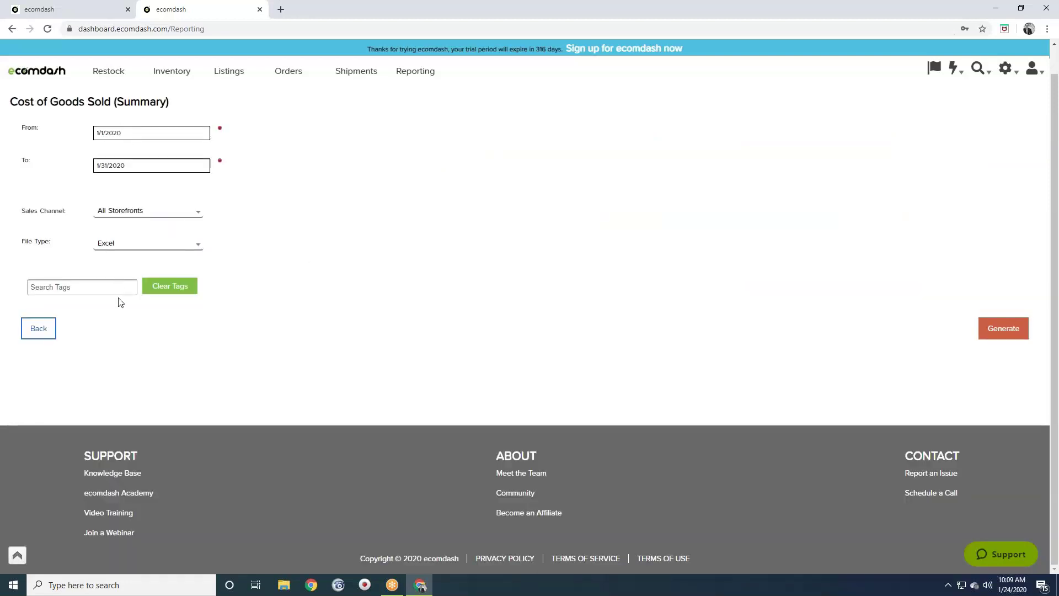
Show the reporting history, check the actions for the most recent Inventory Audit report, and dismiss the token notice
click(934, 68)
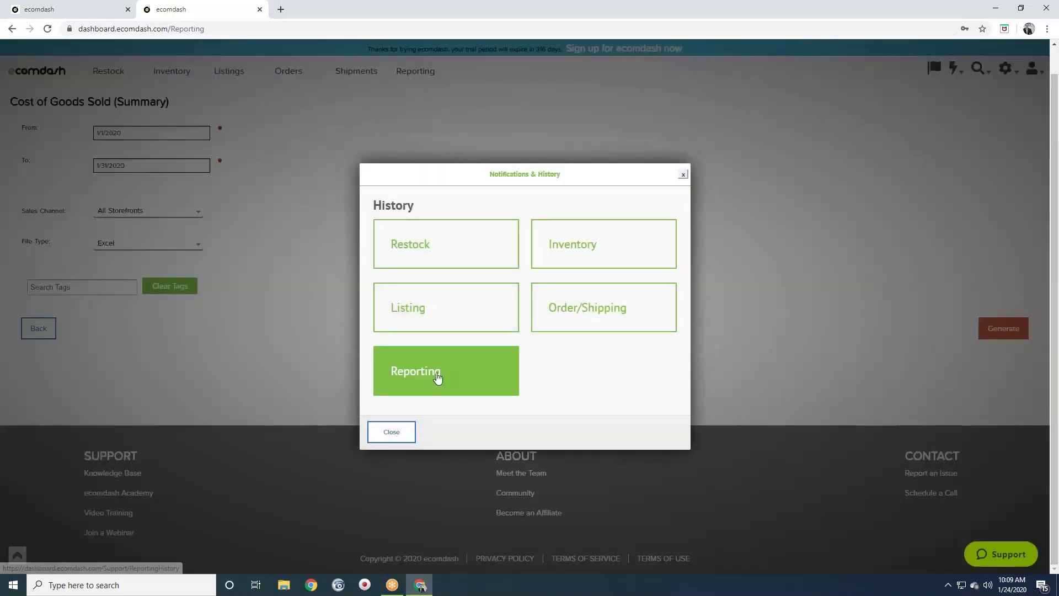
click(436, 372)
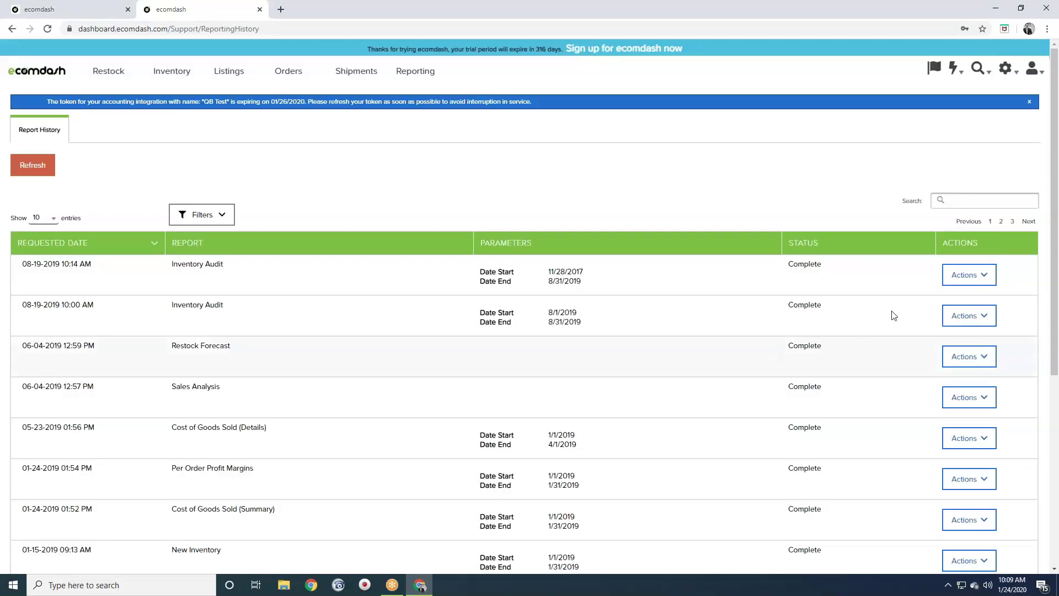
click(965, 276)
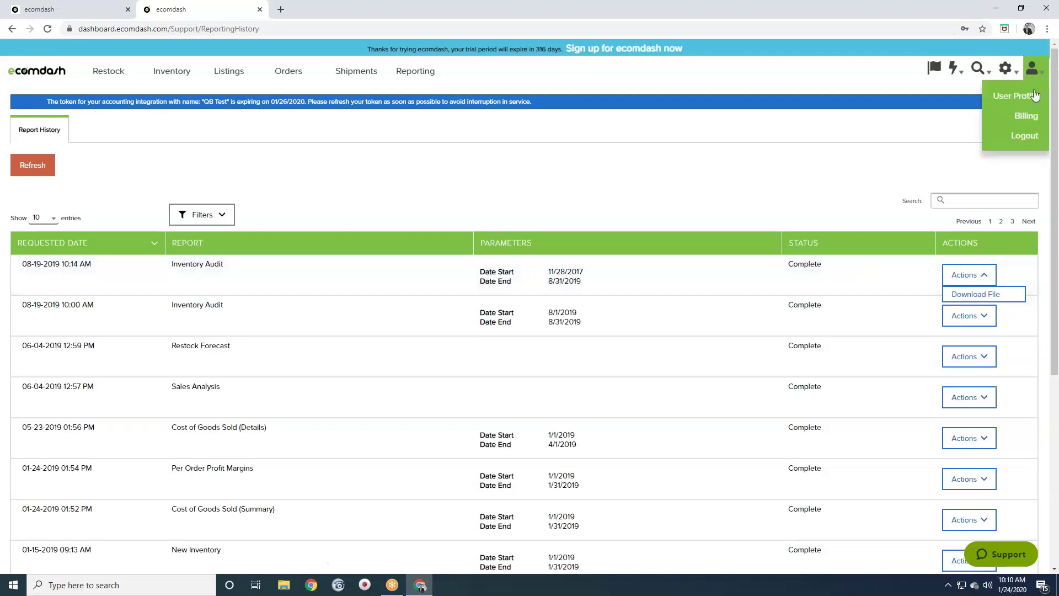
click(1029, 102)
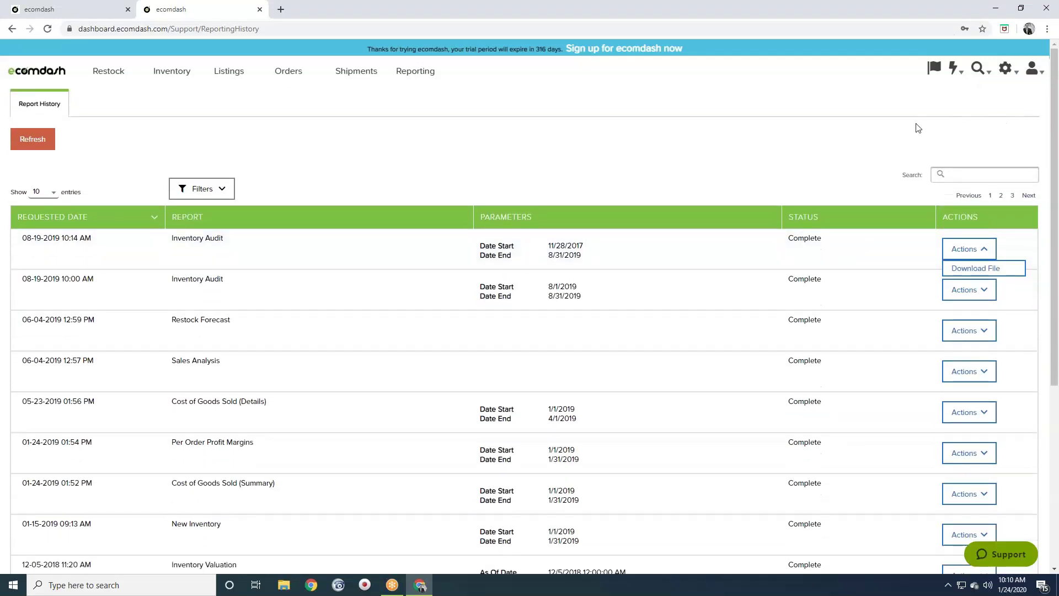